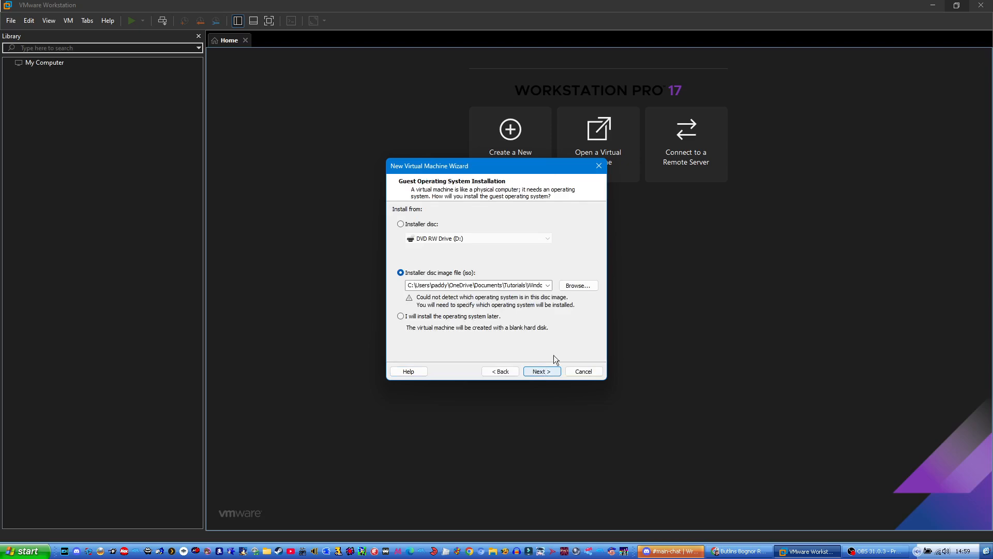
Choose winnt40wks_sp1_en.iso from the Windows NT 4.0 folder as the new virtual machine's installer disc image.
click(578, 285)
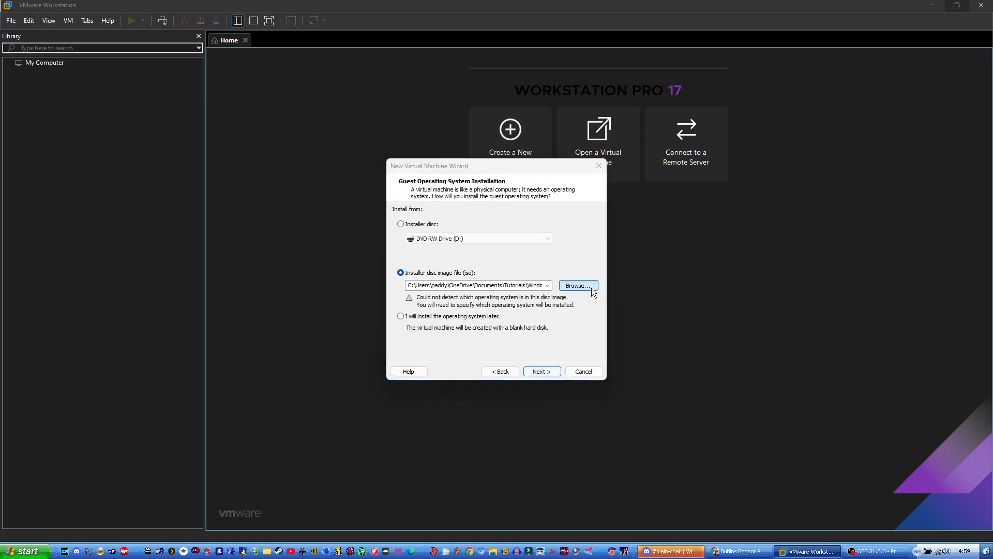
click(543, 278)
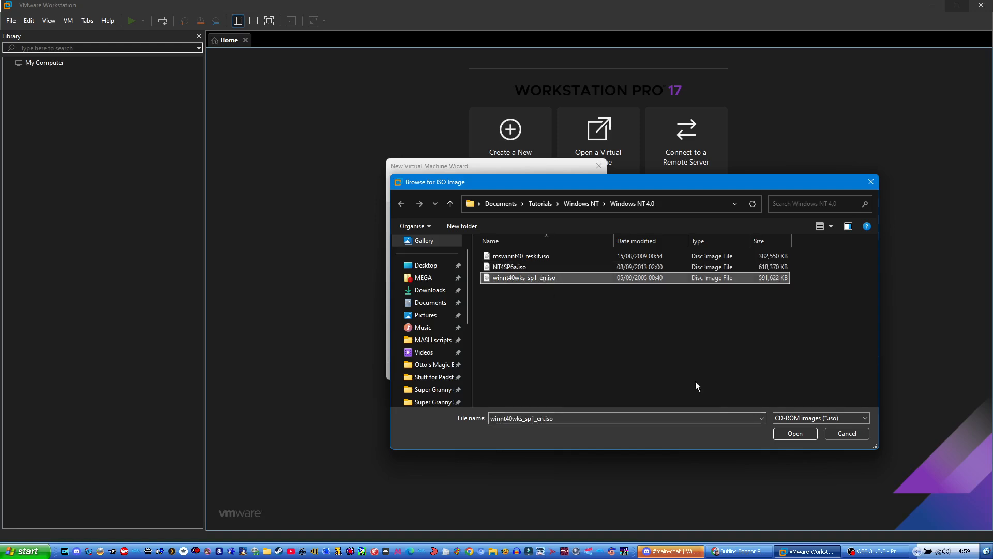
click(795, 433)
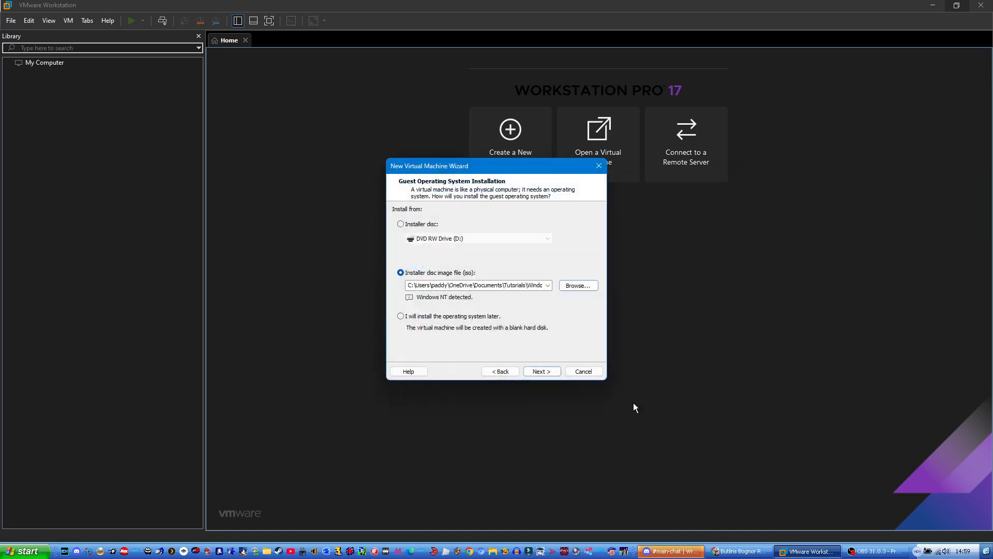
click(541, 372)
Name the virtual machine Windows NT 4.0 and keep the suggested location.
click(493, 225)
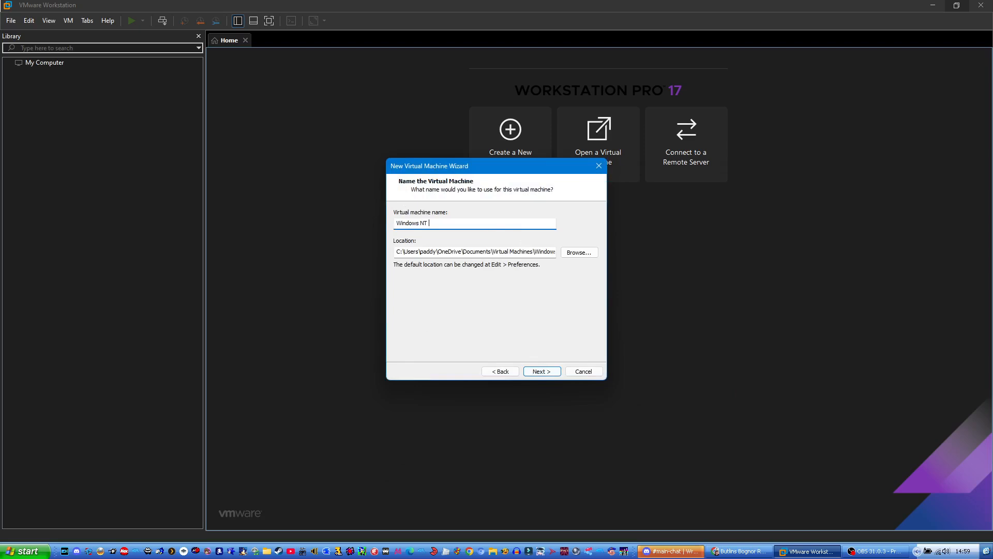
text(4.0op)
click(542, 372)
Create the virtual machine with the default hardware: 256 MB memory, NAT networking and a 4 GB disk split into multiple files.
click(548, 371)
click(550, 372)
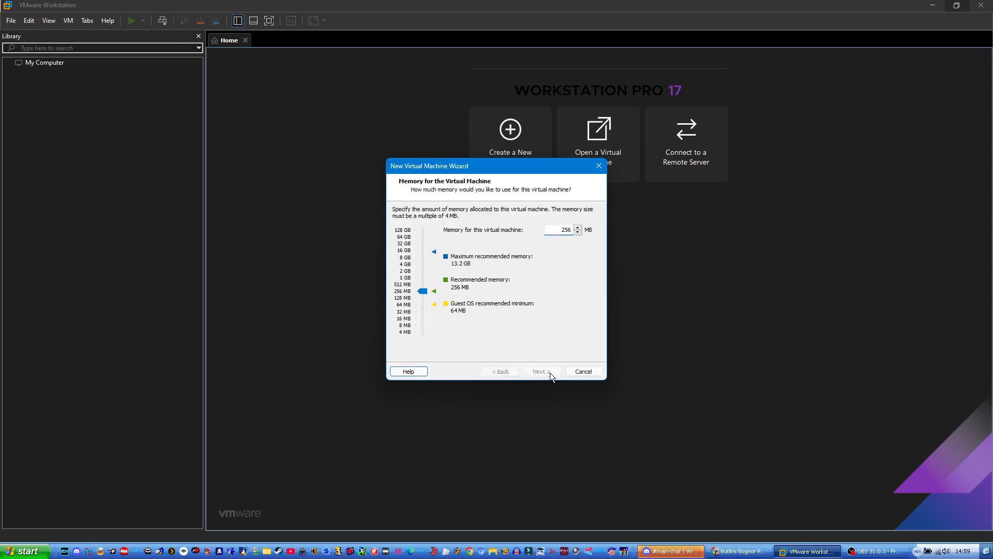
click(551, 374)
click(550, 373)
click(551, 373)
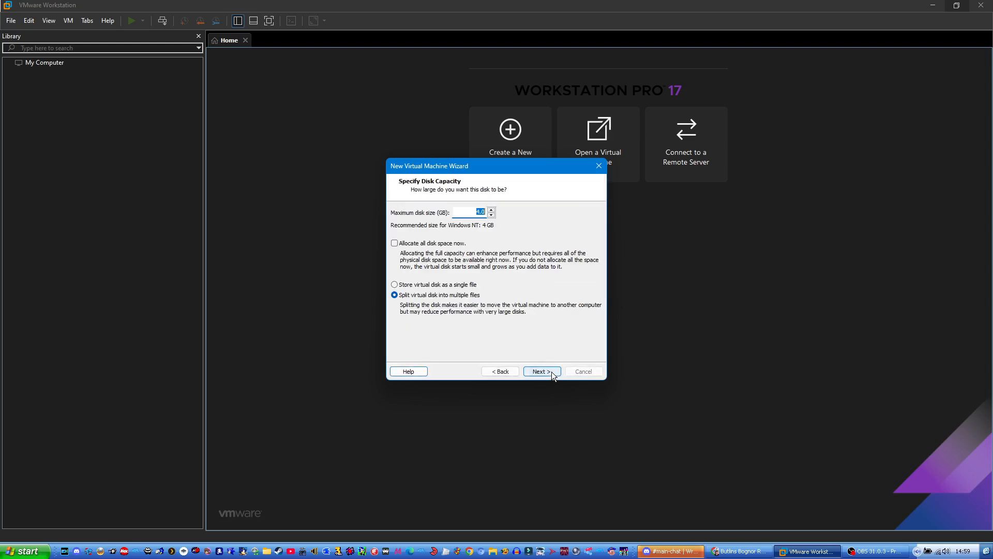
click(552, 372)
click(552, 371)
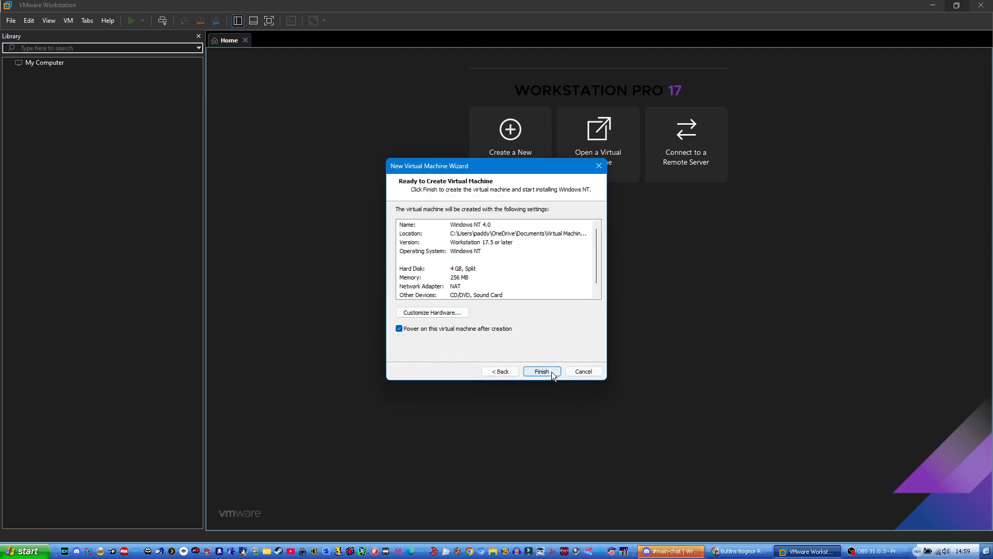
click(560, 371)
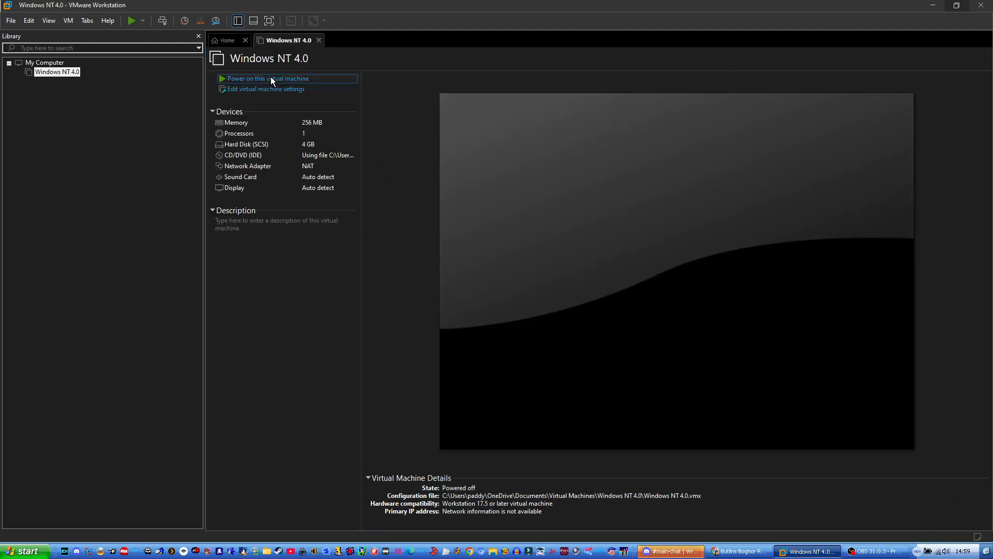
Power on the Windows NT 4.0 virtual machine and direct input to its screen.
click(271, 76)
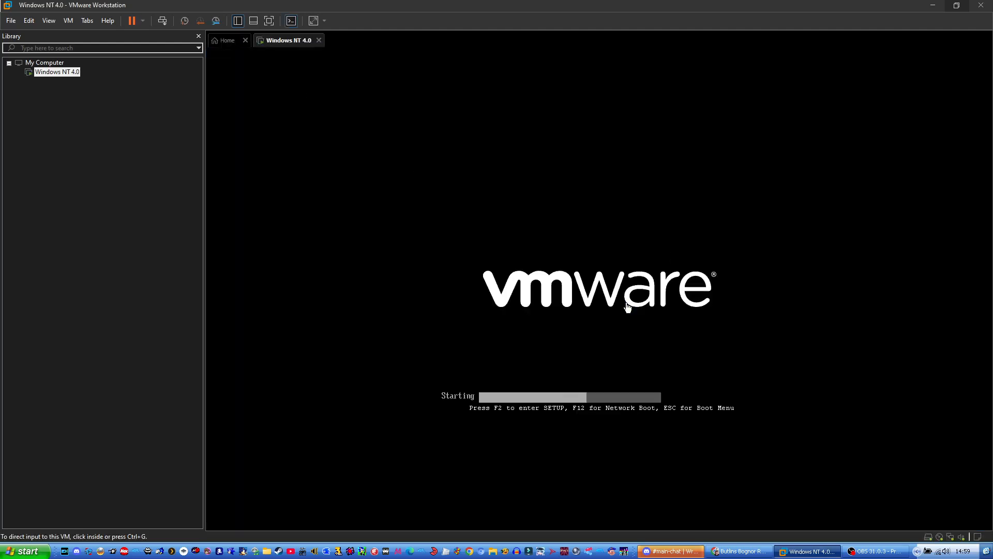
click(627, 308)
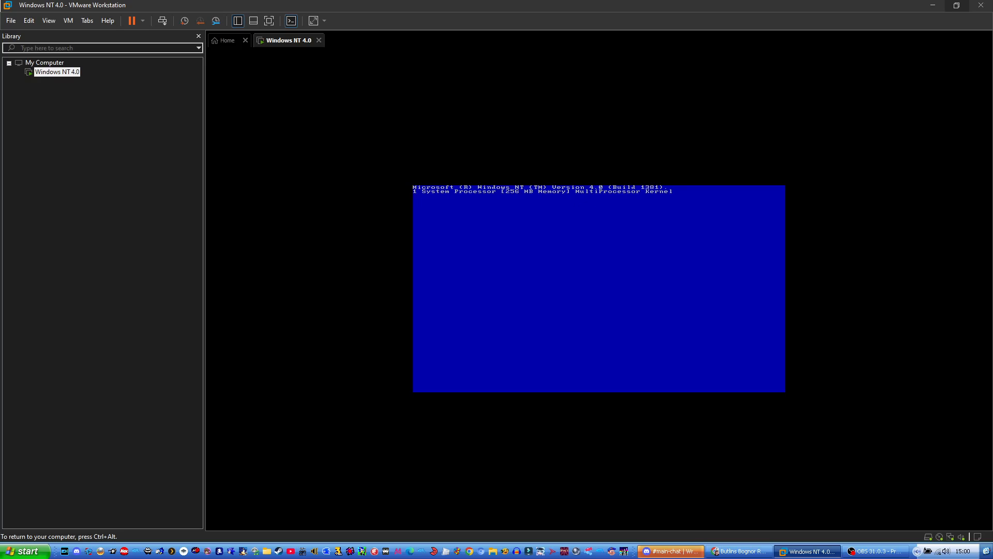
Switch to File Explorer and open the VMware Workstation folder under C:\Program Files (x86)\VMware.
key(ctrl+alt)
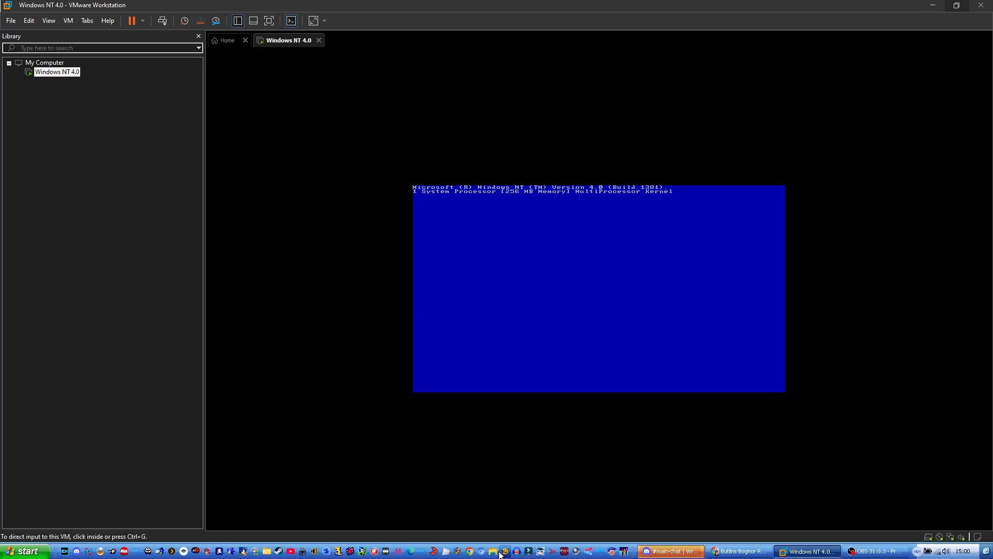
click(496, 555)
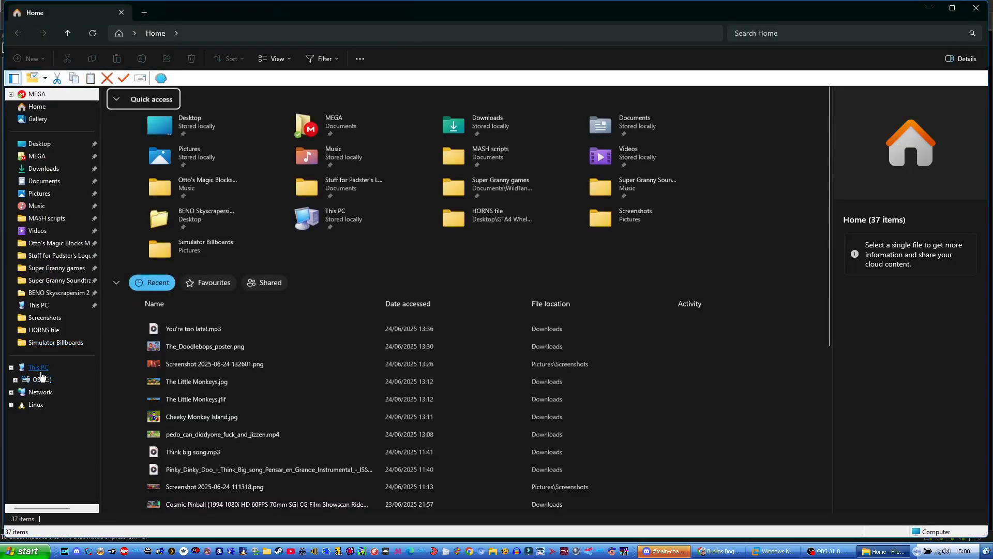
click(40, 368)
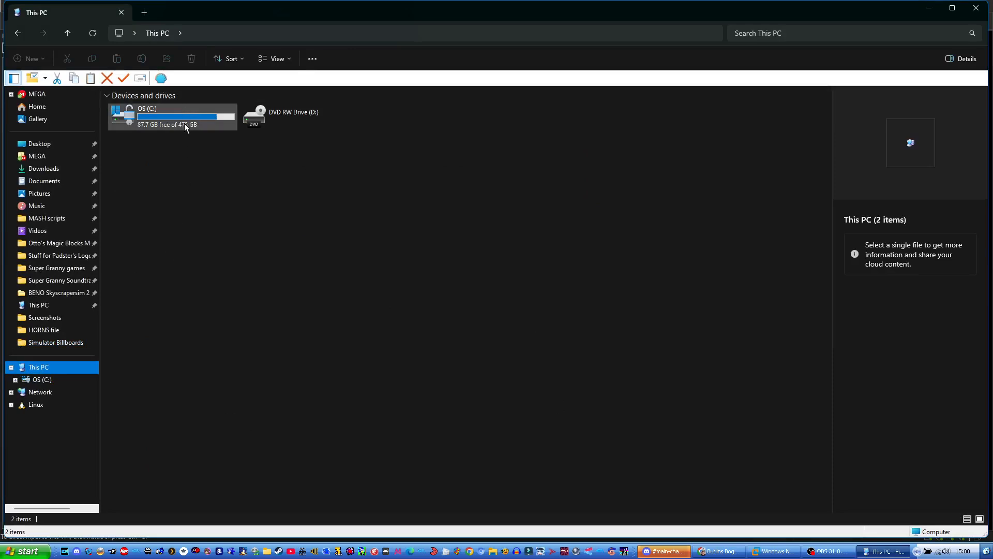
double_click(185, 124)
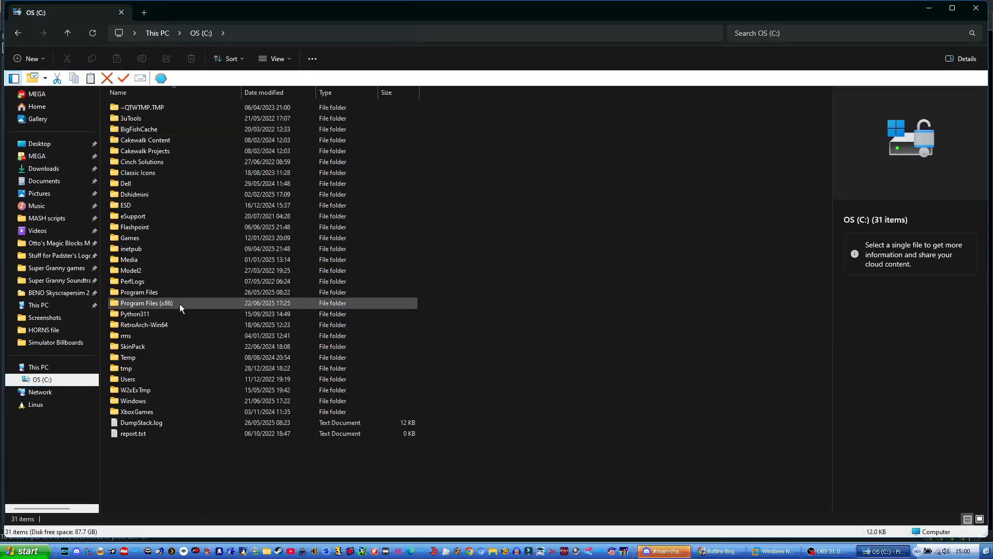
double_click(179, 303)
scroll(181, 439, down, 10)
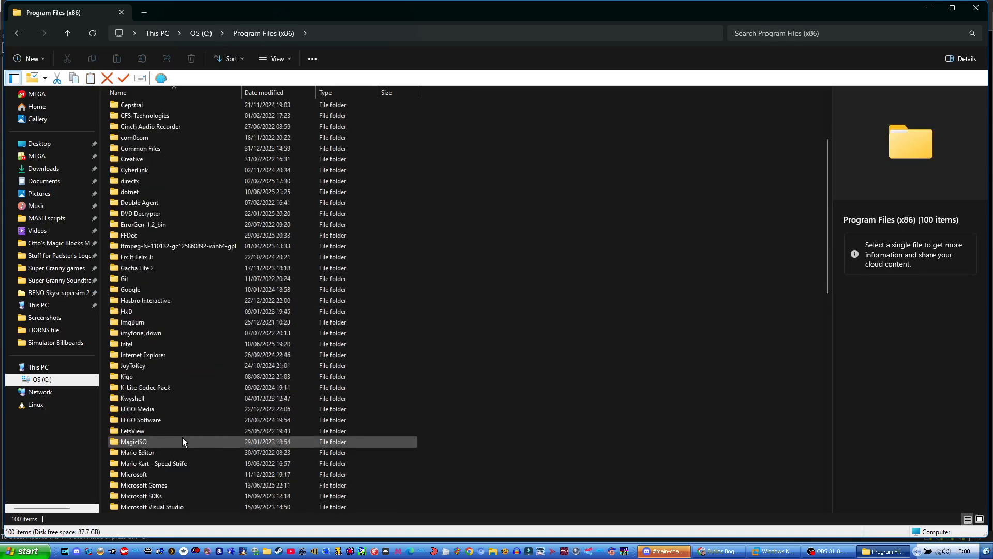
scroll(175, 441, down, 11)
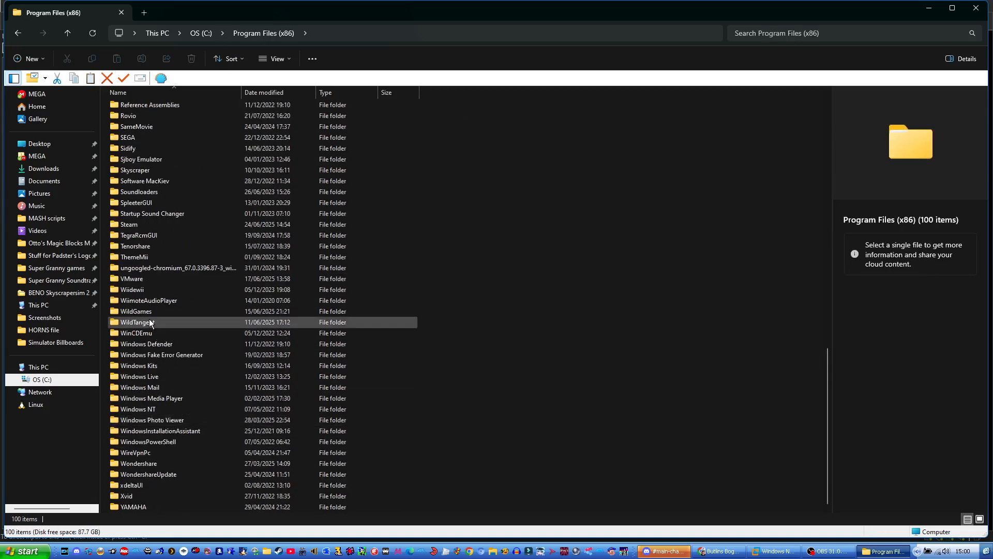
double_click(159, 279)
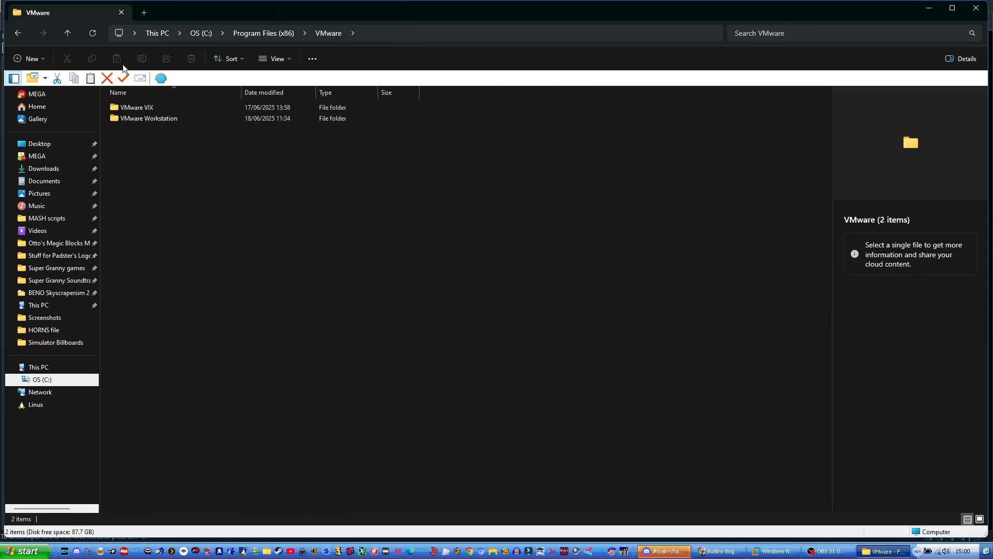
double_click(147, 119)
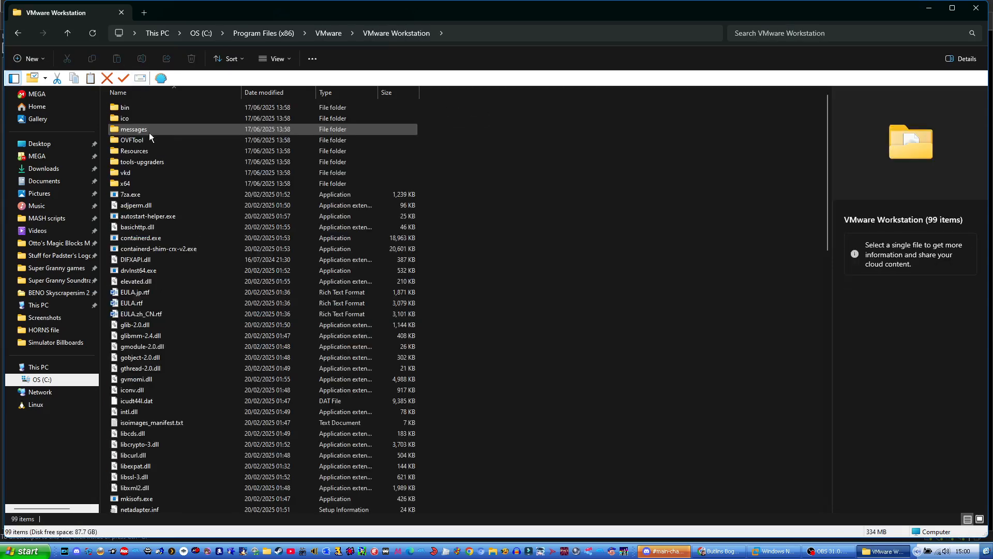
Look through the VMware Workstation folder and its Resources subfolder, down to the ISO images among the last files.
scroll(229, 221, down, 3)
scroll(206, 215, up, 3)
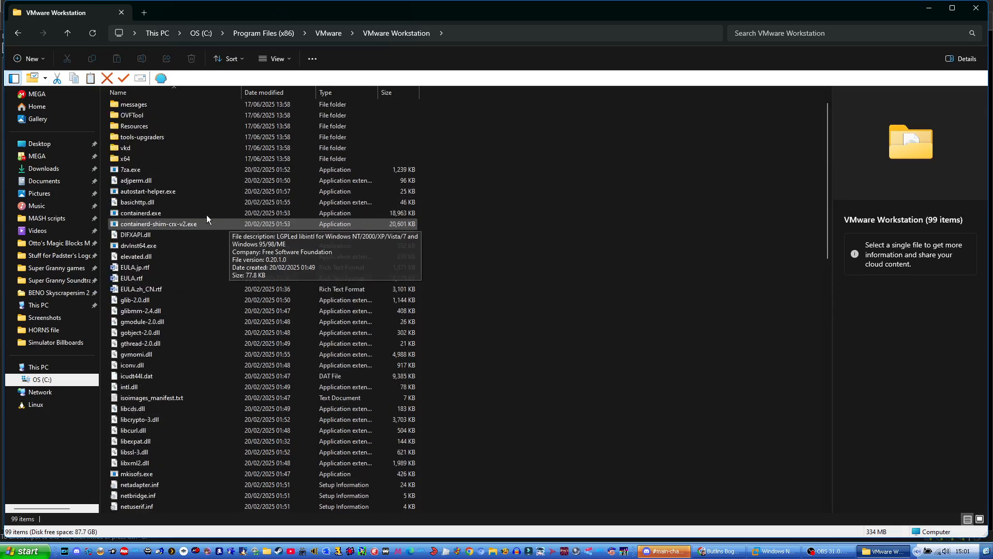
double_click(169, 149)
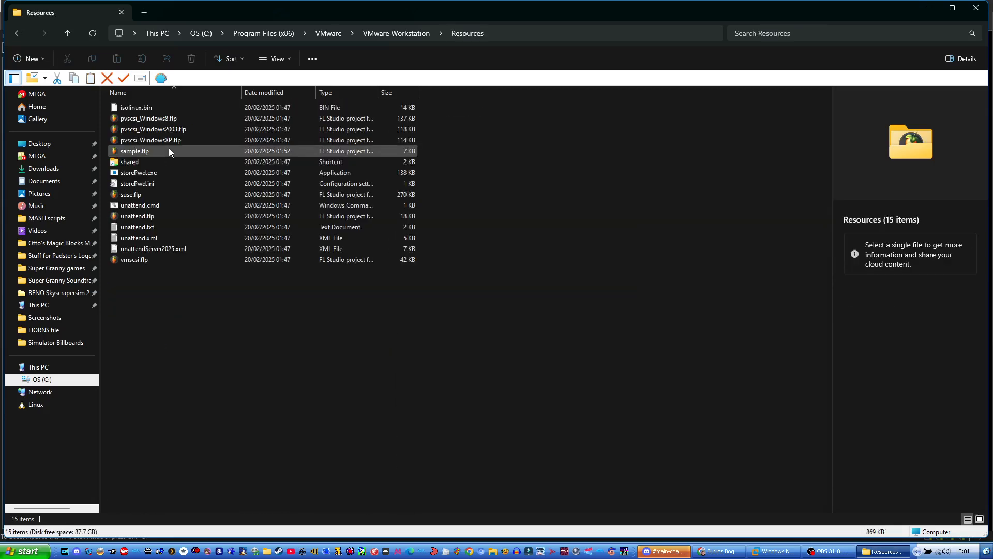
click(17, 33)
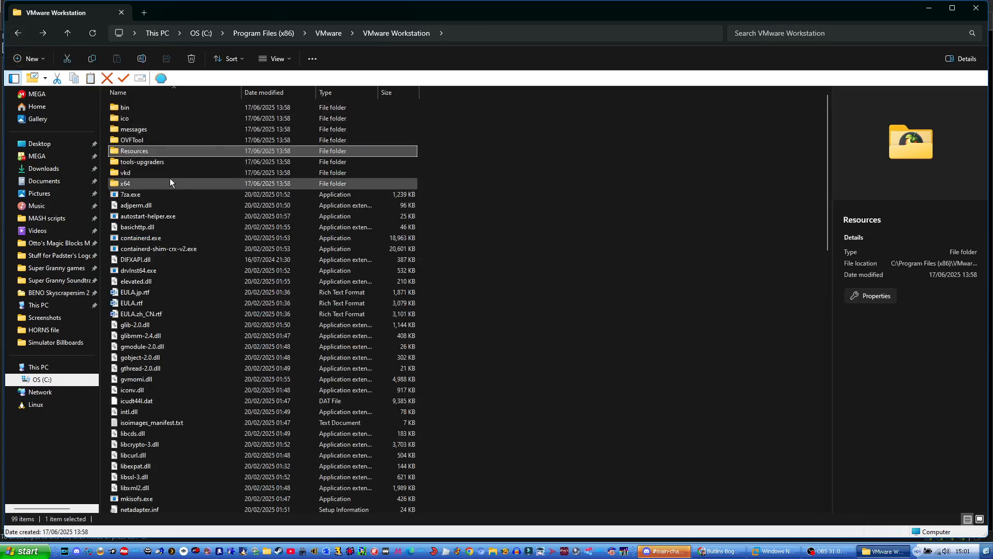
scroll(169, 179, down, 3)
scroll(190, 277, down, 18)
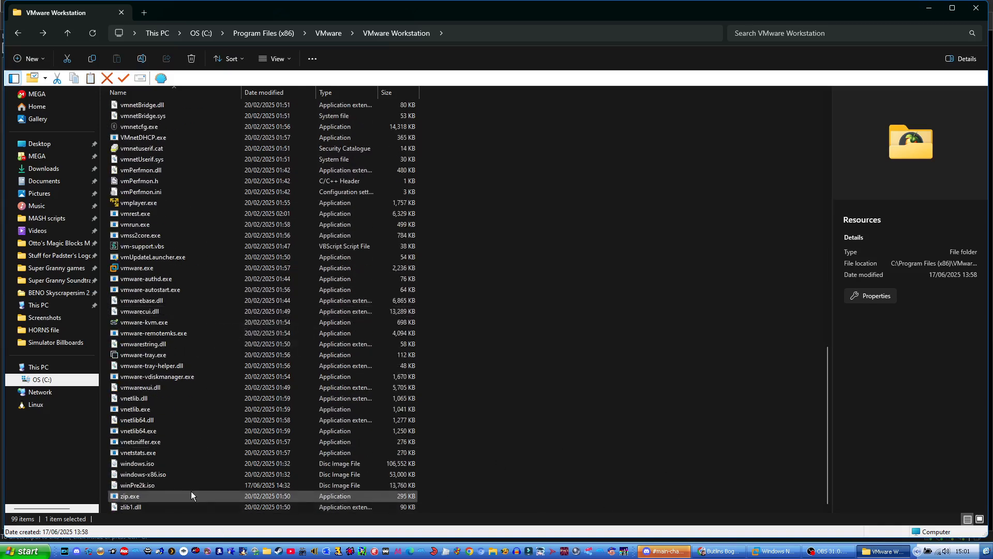
Look through the Documents and Downloads folders in a new File Explorer tab and close the window.
click(144, 13)
click(45, 182)
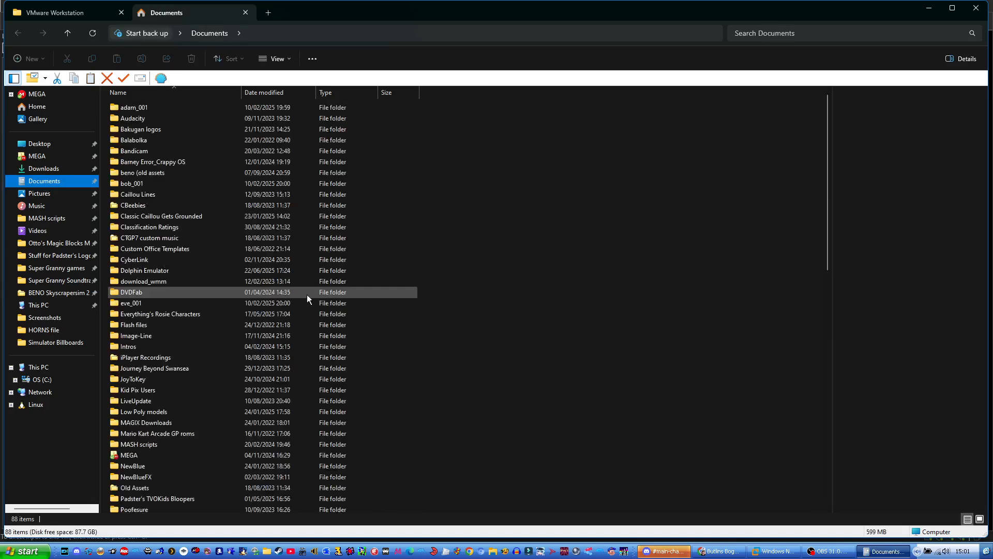
scroll(307, 294, down, 15)
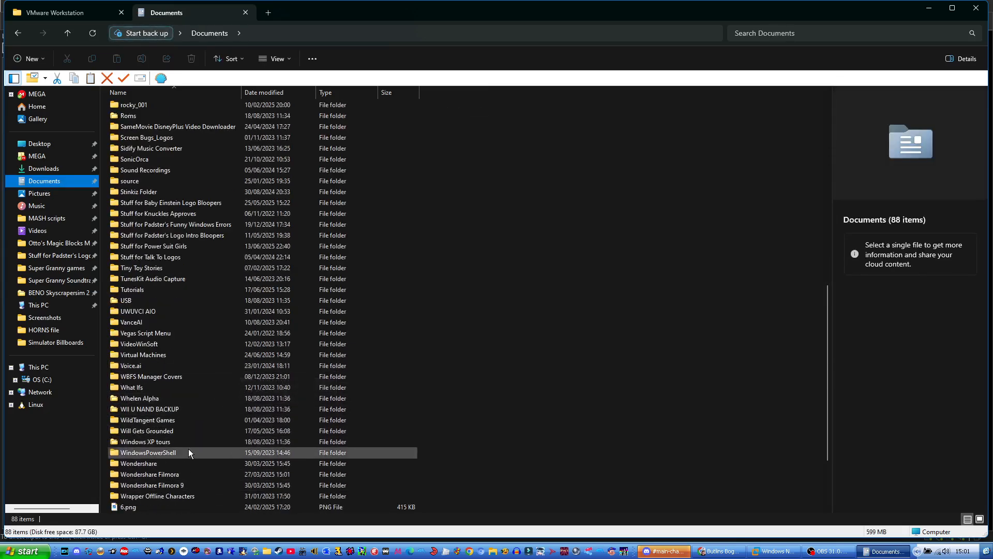
scroll(189, 437, down, 3)
click(57, 168)
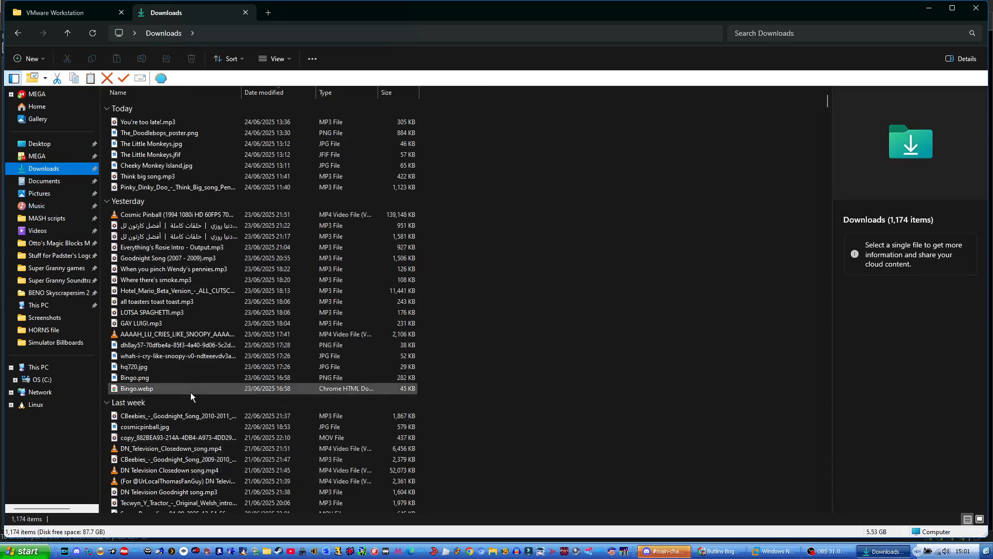
scroll(175, 464, down, 11)
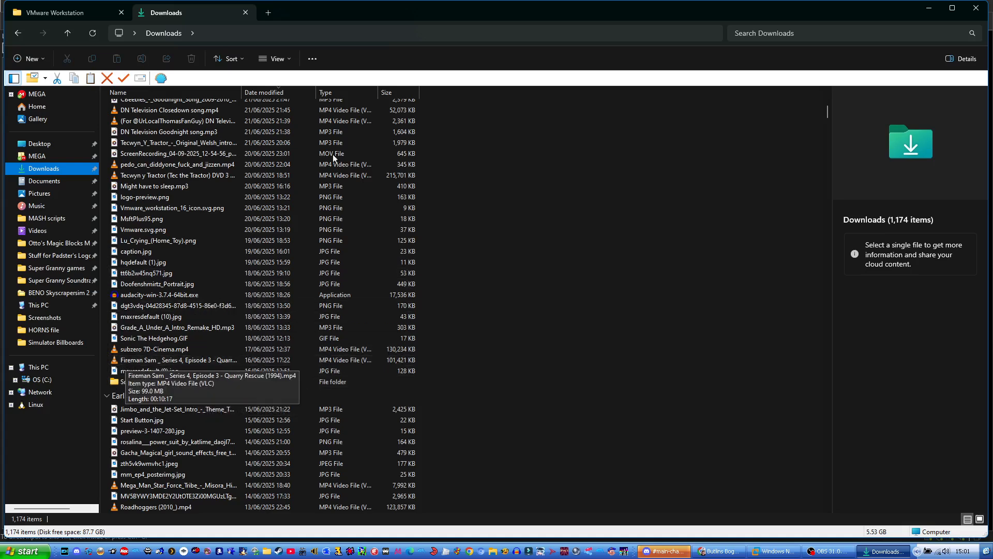
drag(584, 14, 220, 321)
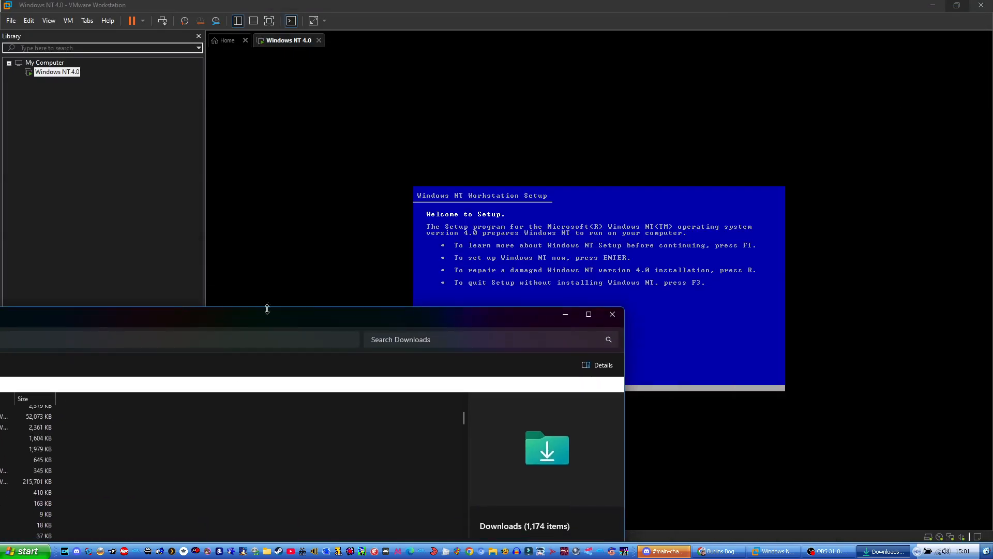
click(612, 314)
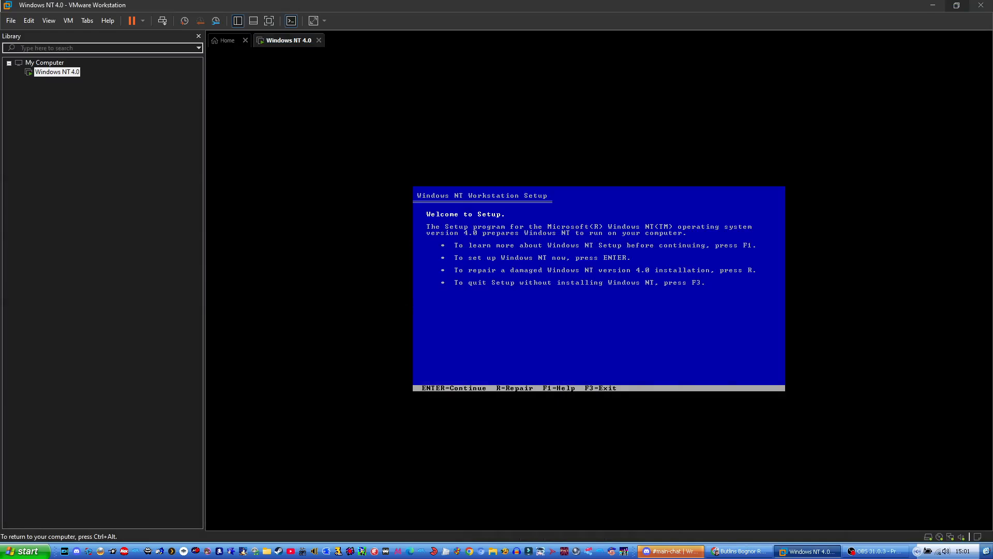
Start Windows NT Workstation Setup, accept the recognized mass storage devices and continue past the new hard disk warning.
key(Return)
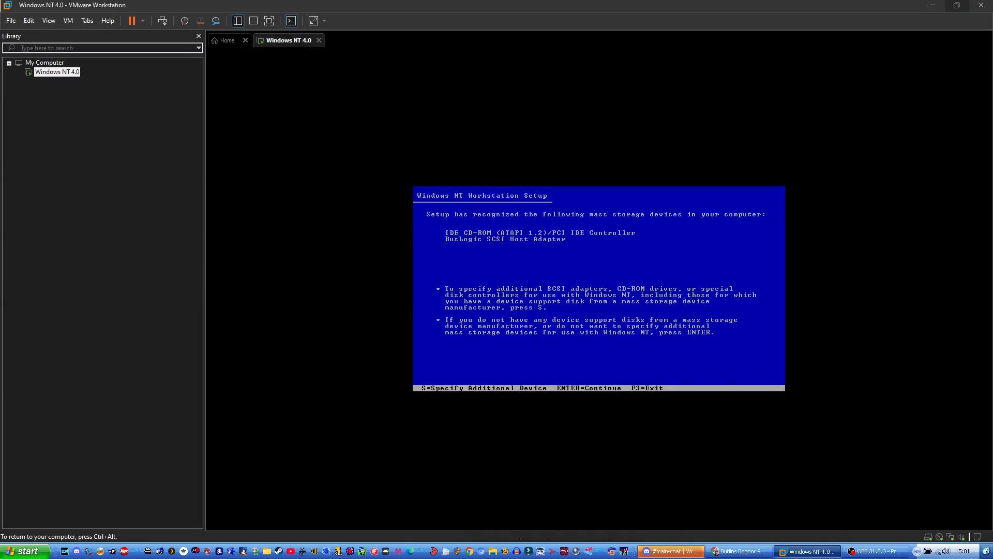
key(Return)
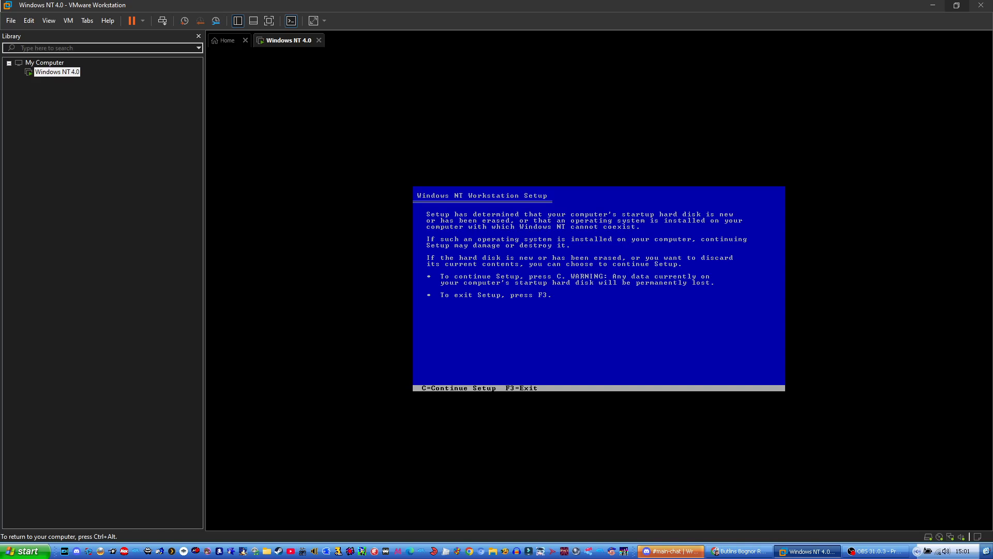
key(c)
Page to the end of the Windows NT Licensing Agreement and agree to it.
key(Page_Down)
key(Page_Down)
key(Page_Down)
key(Page_Down)
key(Page_Down)
key(Page_Down)
key(Page_Down)
key(Page_Down)
key(Page_Down)
key(Page_Down)
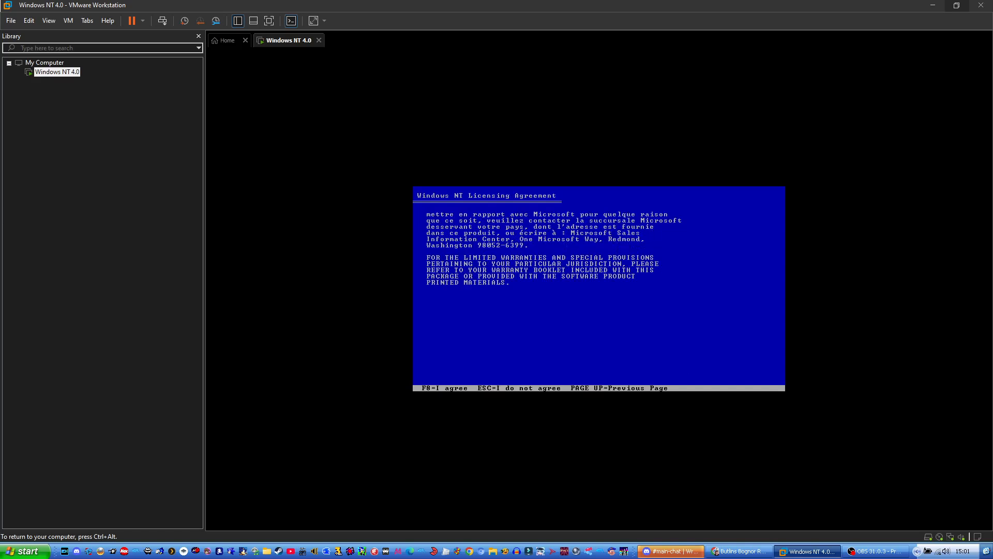
key(F8)
Set the keyboard layout to United Kingdom and confirm that the hardware list matches the computer.
key(Up)
key(Up)
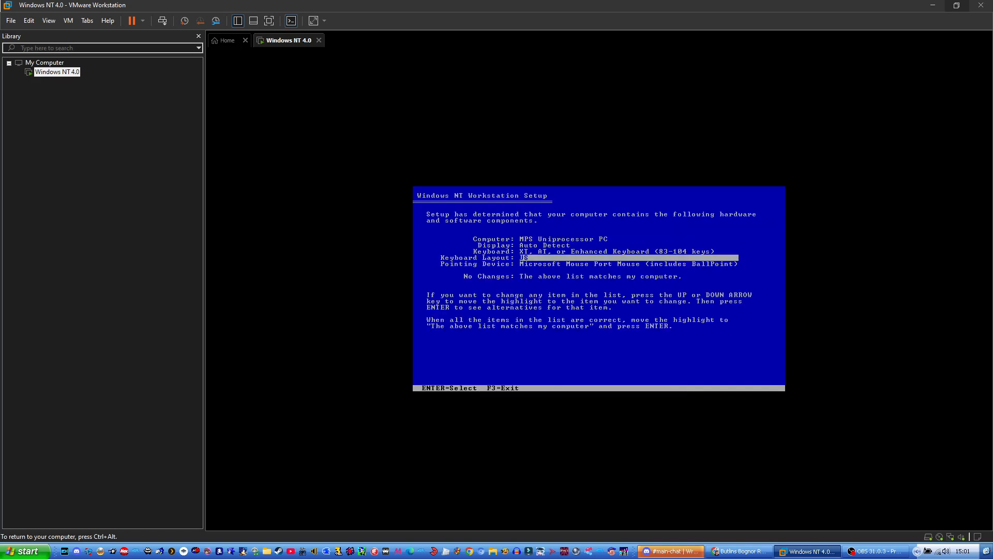
key(Return)
key(Up)
key(Return)
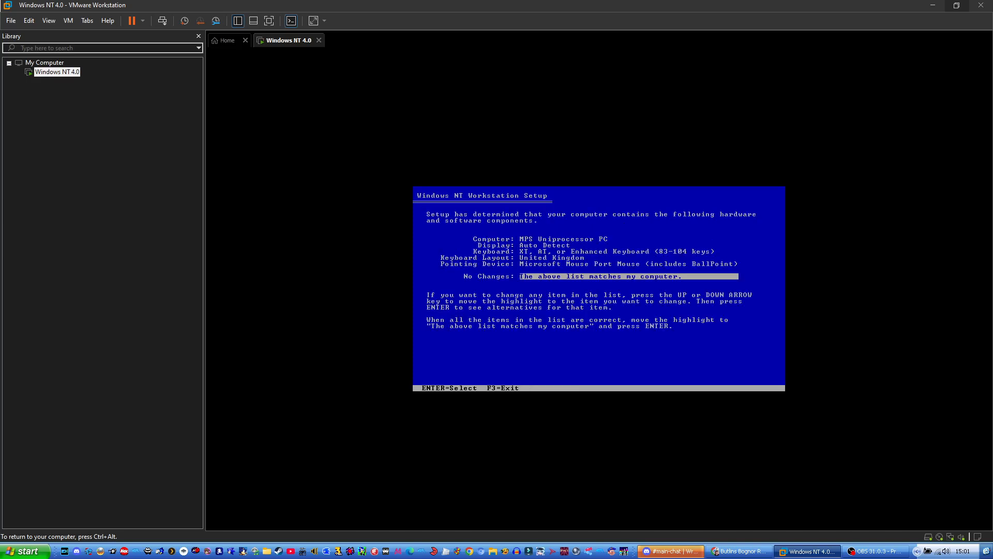
key(Return)
Choose the 4095 MB disk for the Windows NT installation and format its new partition with the NTFS file system.
key(Return)
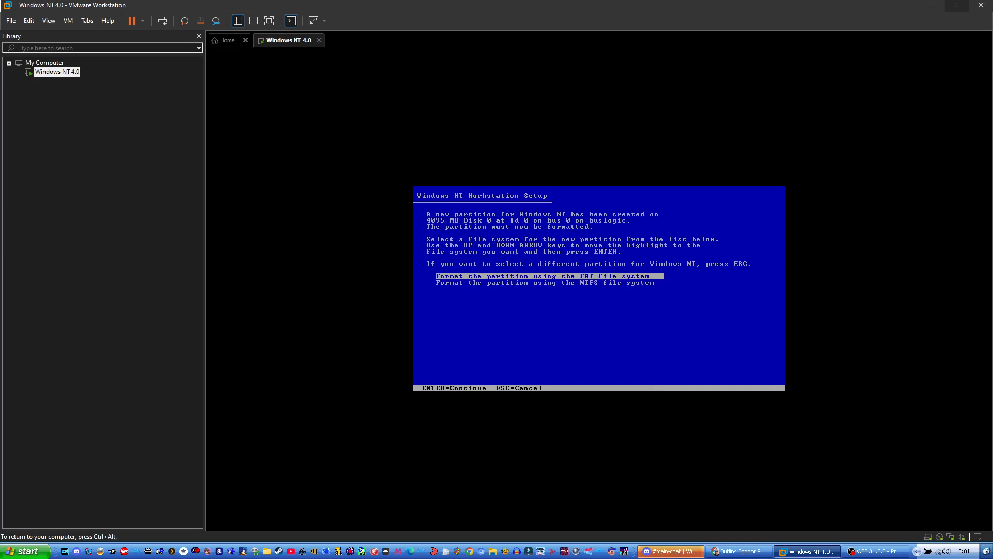
key(Down)
key(Return)
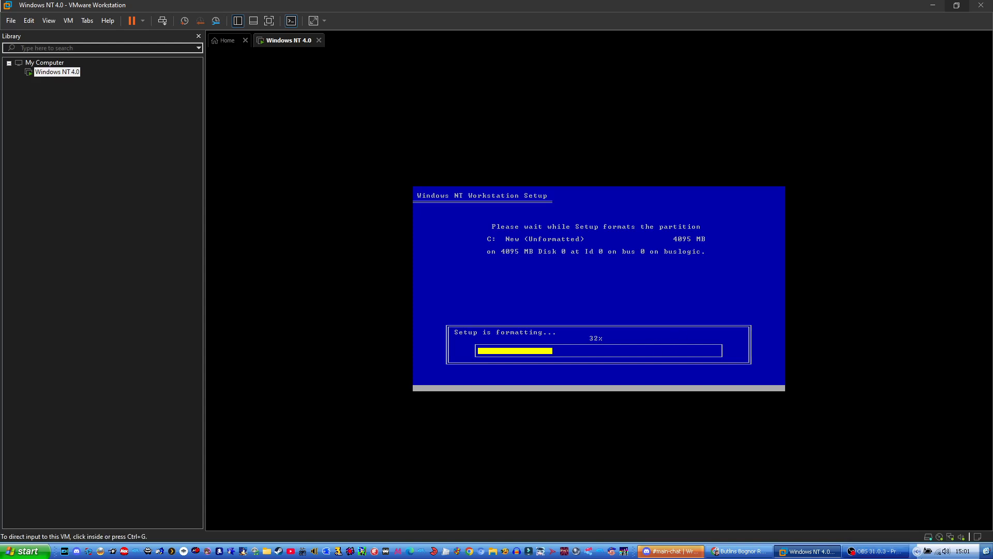
click(898, 553)
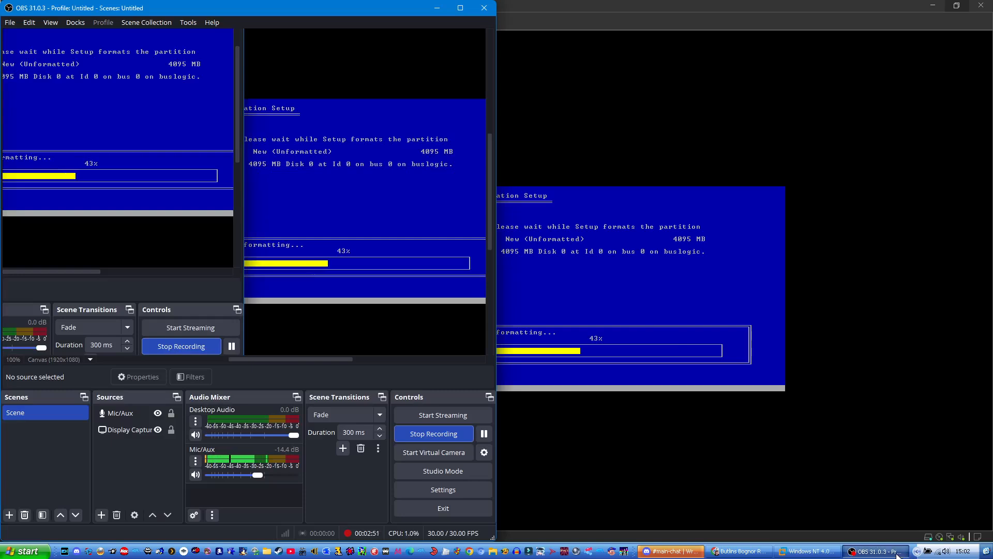
click(899, 553)
Accept \WINNT as the installation directory, allow the exhaustive hard disk examination and continue to the graphical part of Setup.
key(ctrl+g)
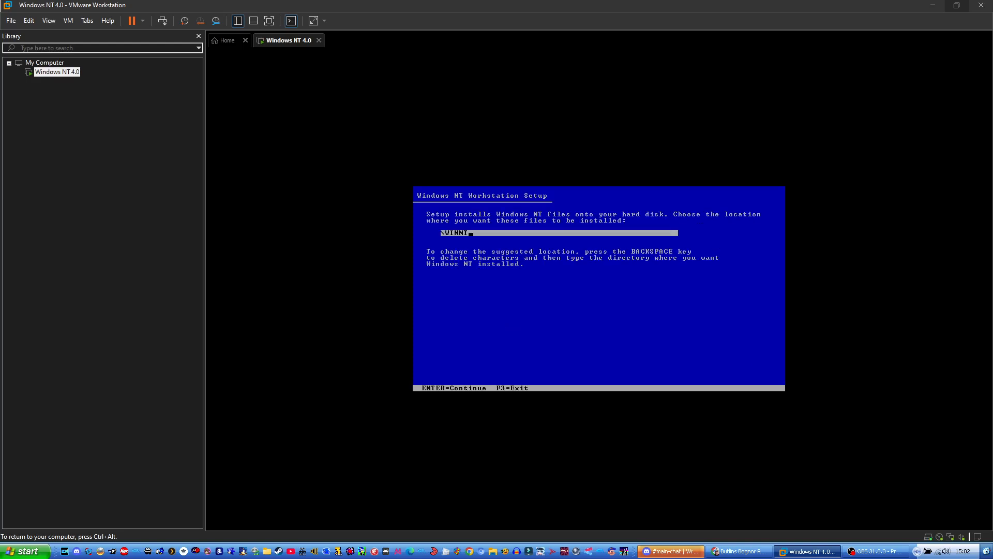
key(Return)
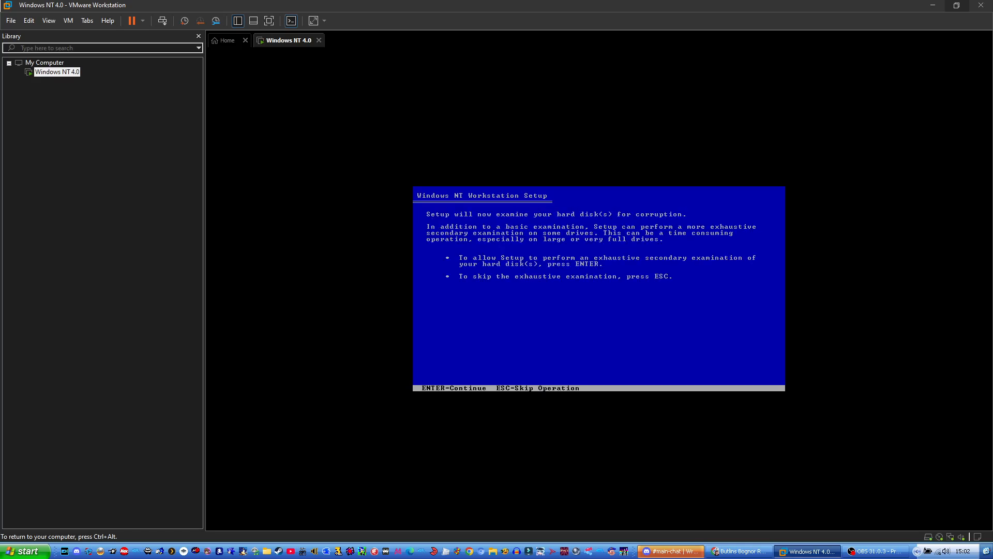
key(Return)
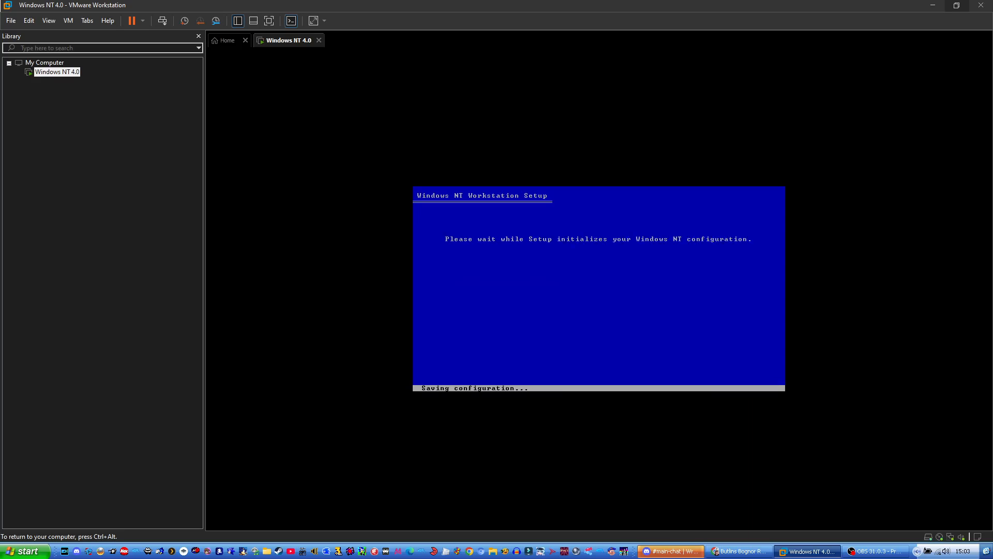
key(Return)
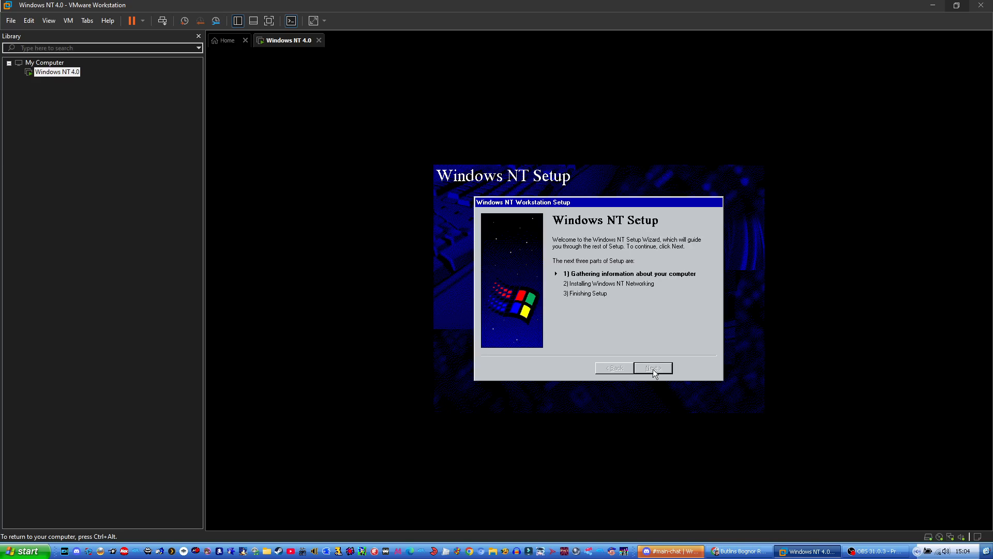
Choose the Custom kind of Setup and enter the owner's name, leaving the organization blank.
click(653, 368)
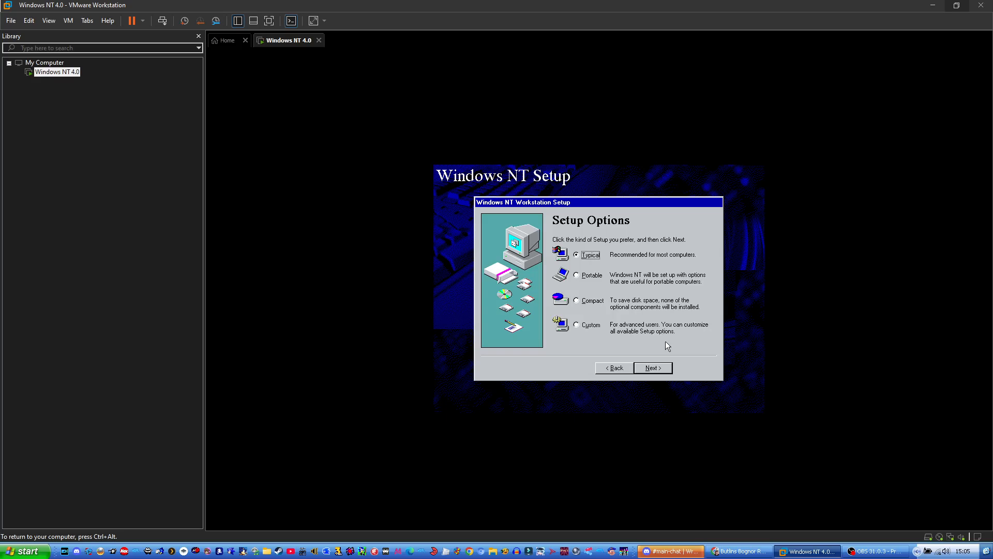
click(577, 325)
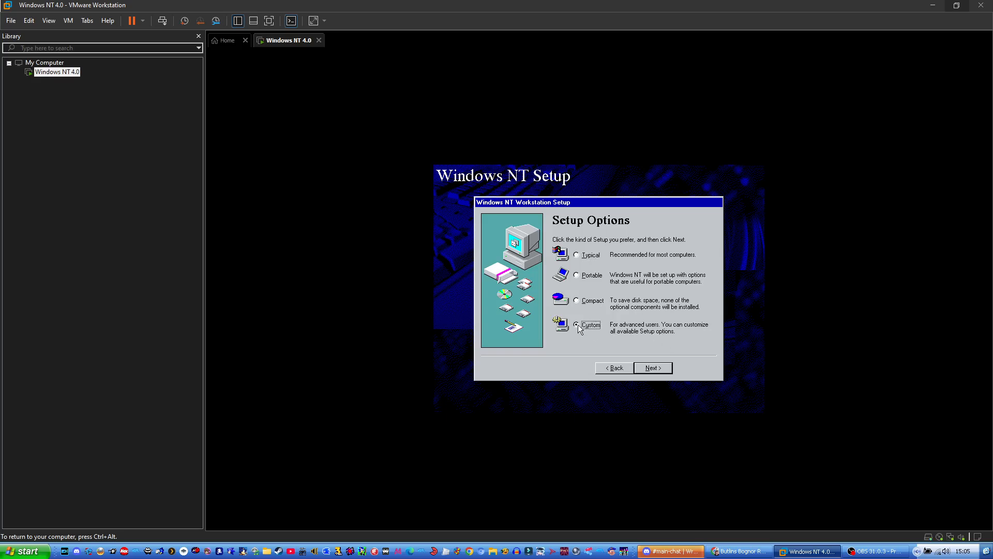
click(656, 369)
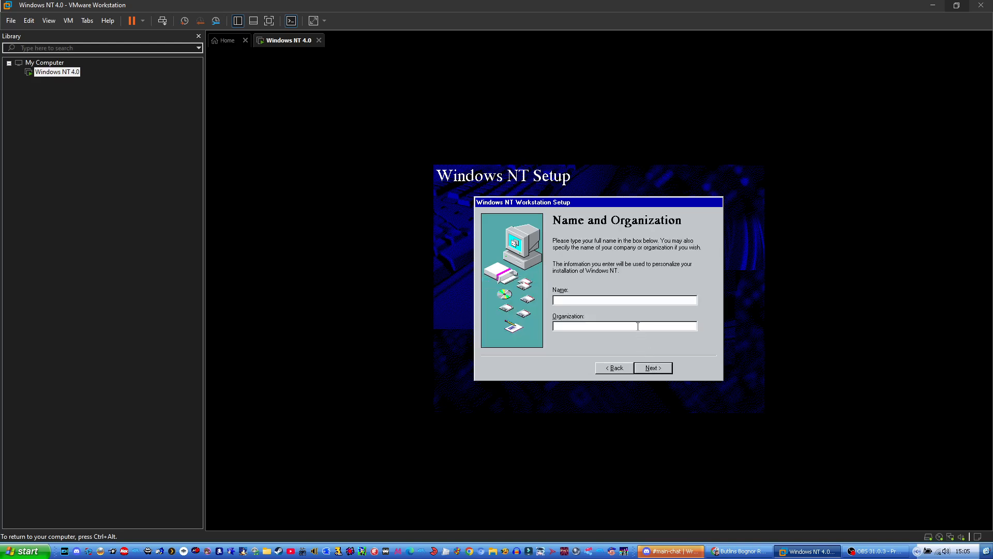
text(PadsterDaAwesomeDude)
click(654, 369)
Name the computer WINDOWSNT4 and decline to create an emergency repair disk.
text(W)
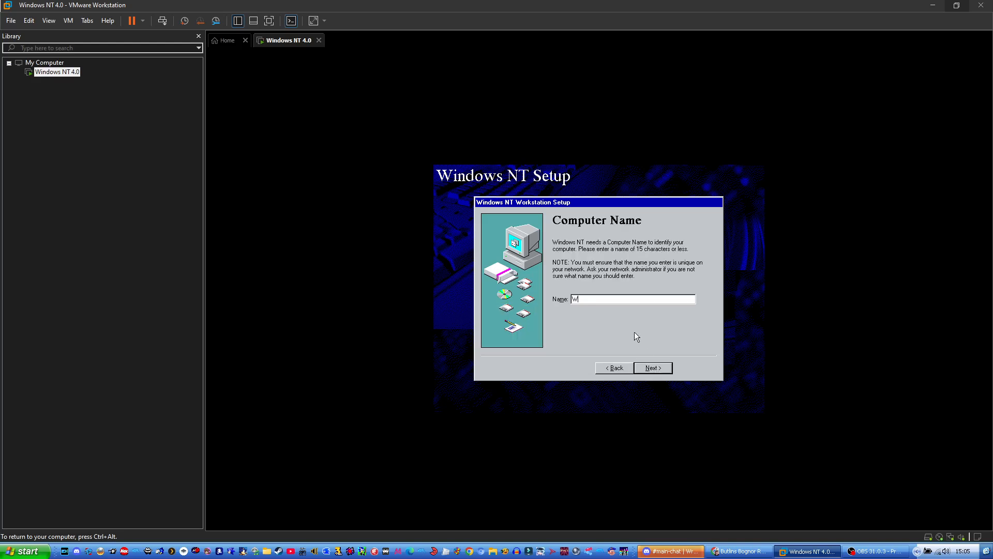
text(INDOWSNT4)
click(650, 368)
click(656, 369)
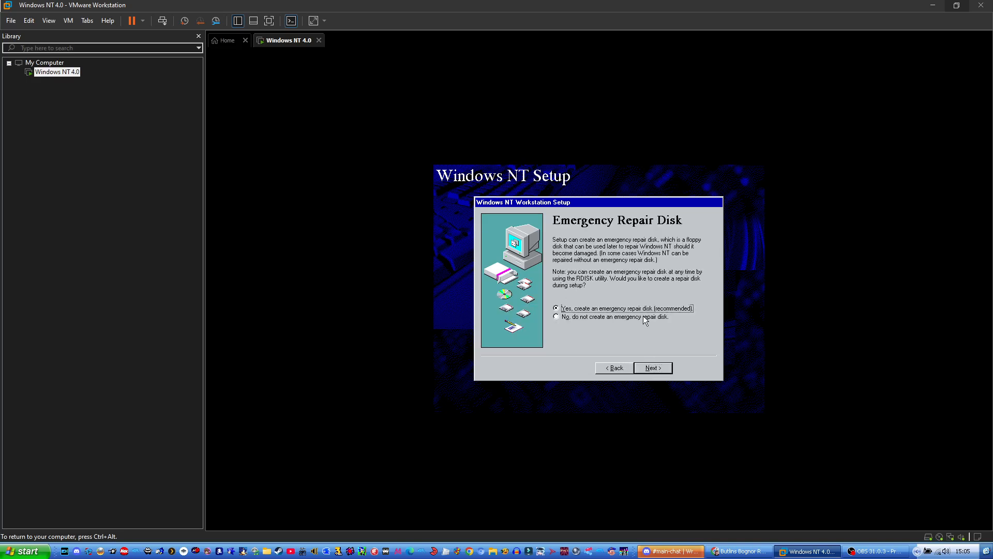
click(646, 318)
click(656, 369)
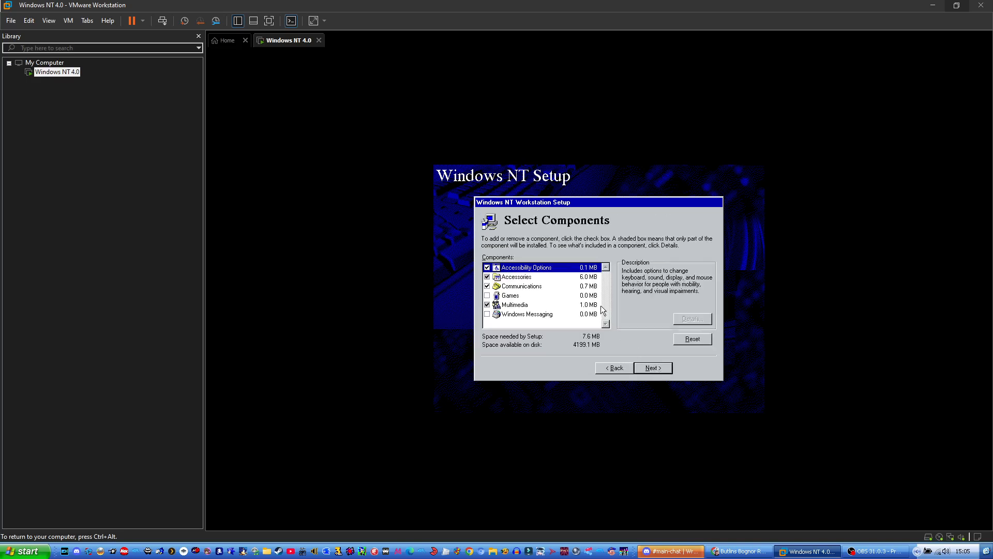
Add Desktop Wallpaper and Mouse Pointers to the Accessories components.
click(507, 280)
click(693, 318)
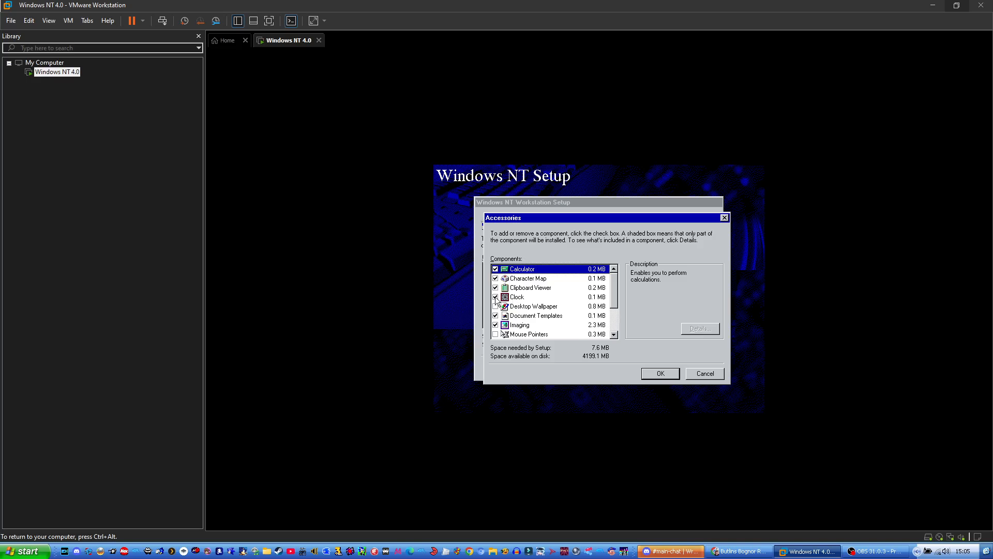
click(495, 306)
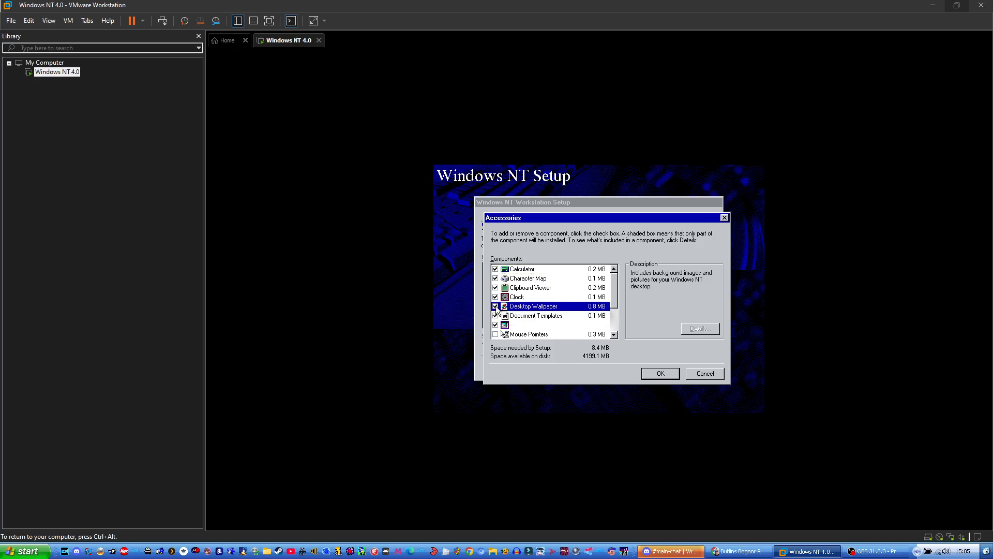
click(495, 335)
drag(617, 297, 618, 334)
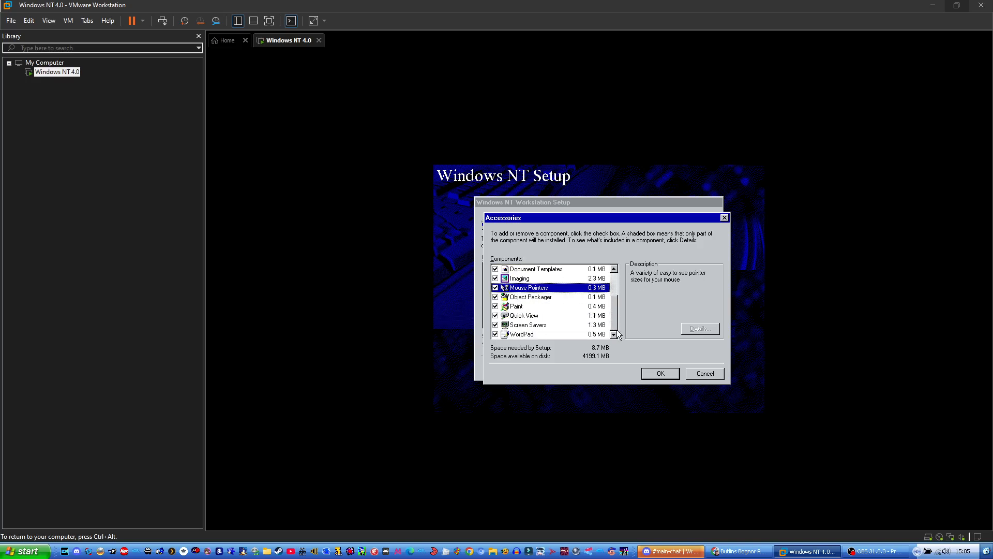
click(657, 375)
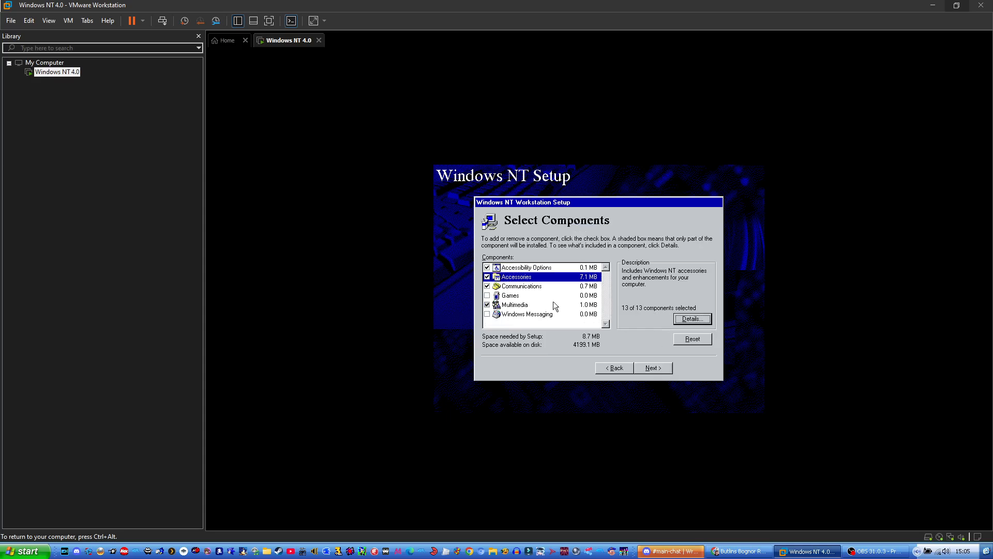
Include the Games component in the installation.
click(494, 288)
click(494, 297)
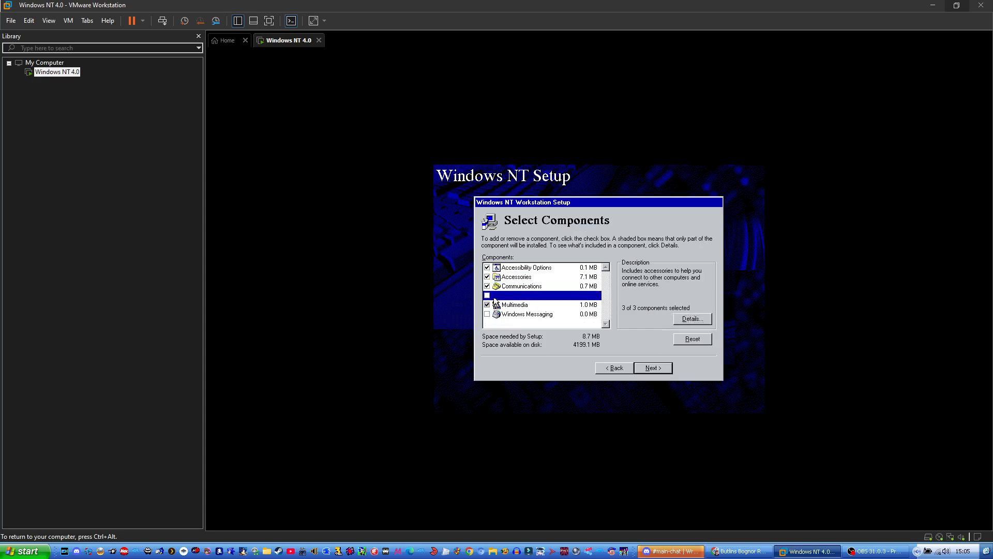
click(486, 296)
Add the Jungle, Musica, Robotz and Utopia sound schemes to Multimedia, and include Windows Messaging before continuing Setup.
click(497, 306)
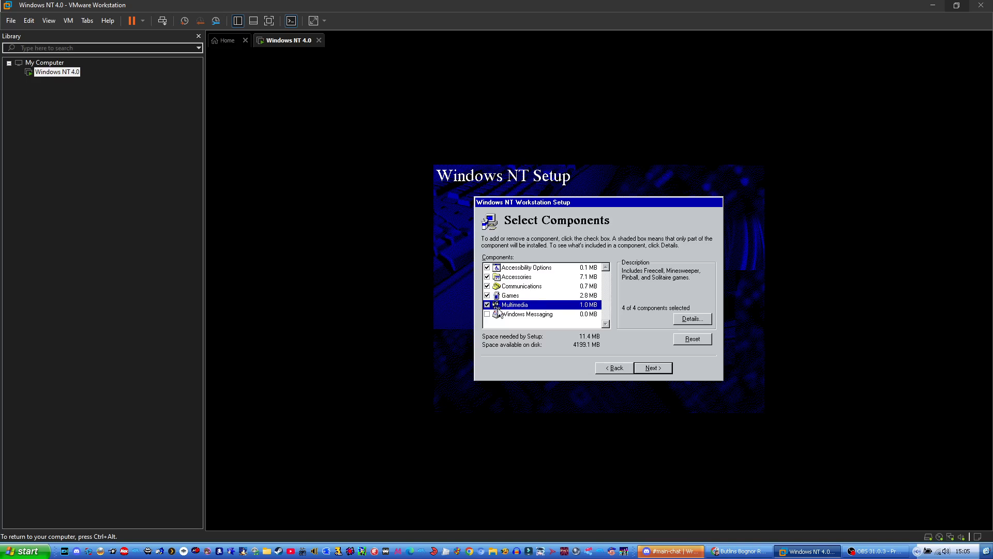
click(692, 321)
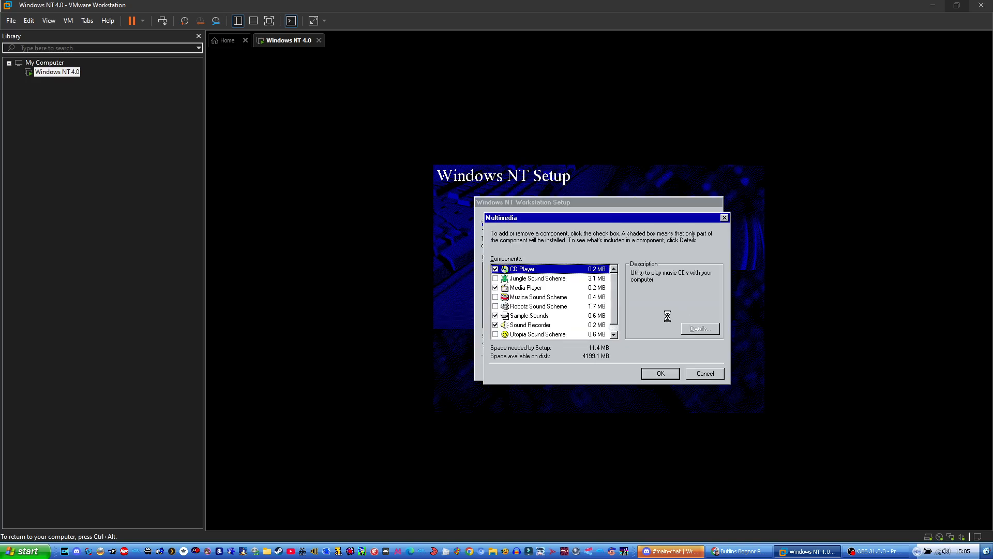
click(495, 278)
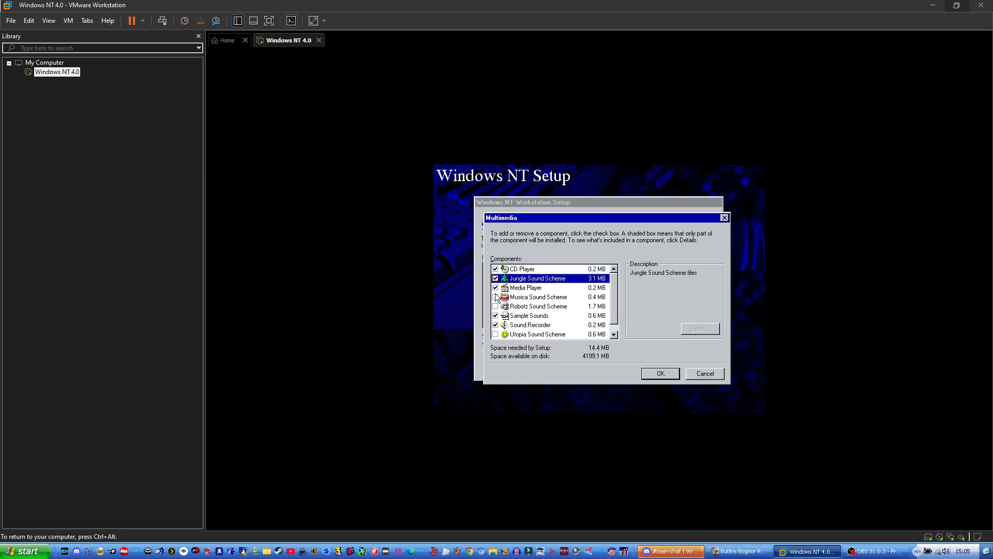
click(496, 297)
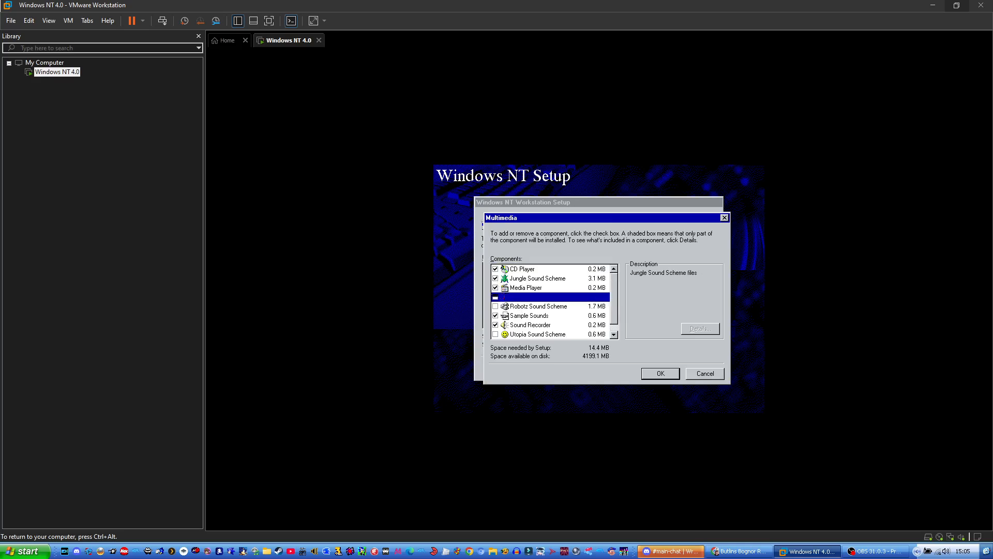
click(495, 306)
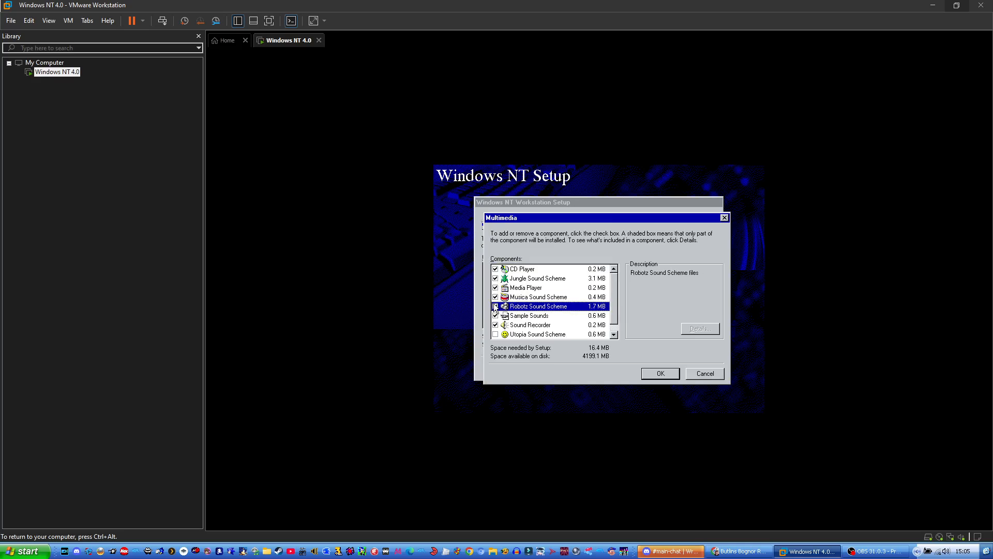
click(495, 334)
scroll(613, 306, down, 1)
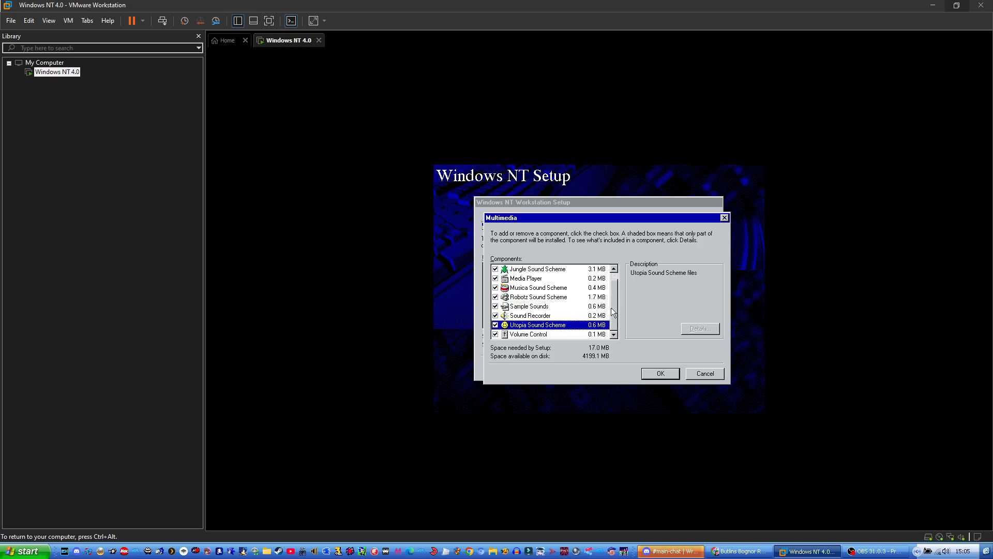
click(656, 373)
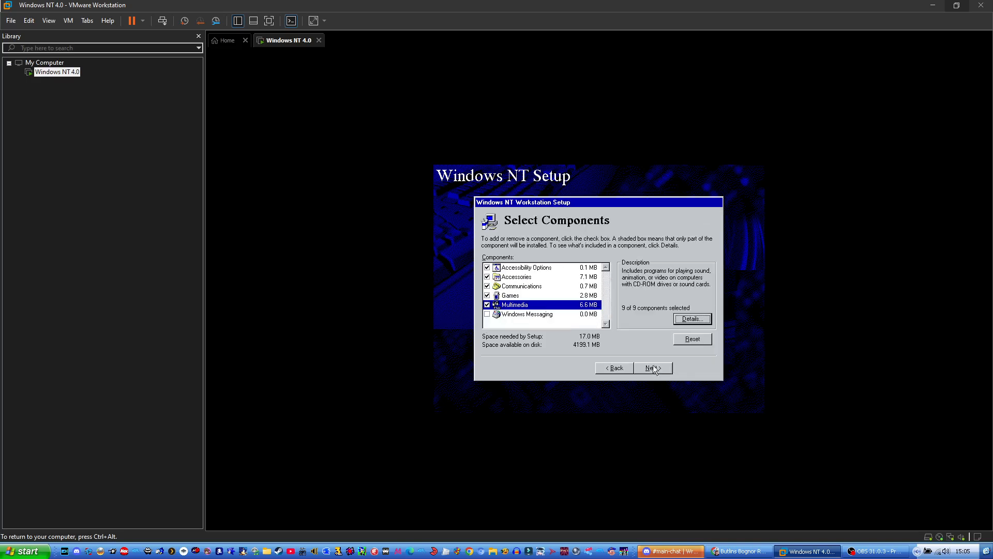
click(497, 316)
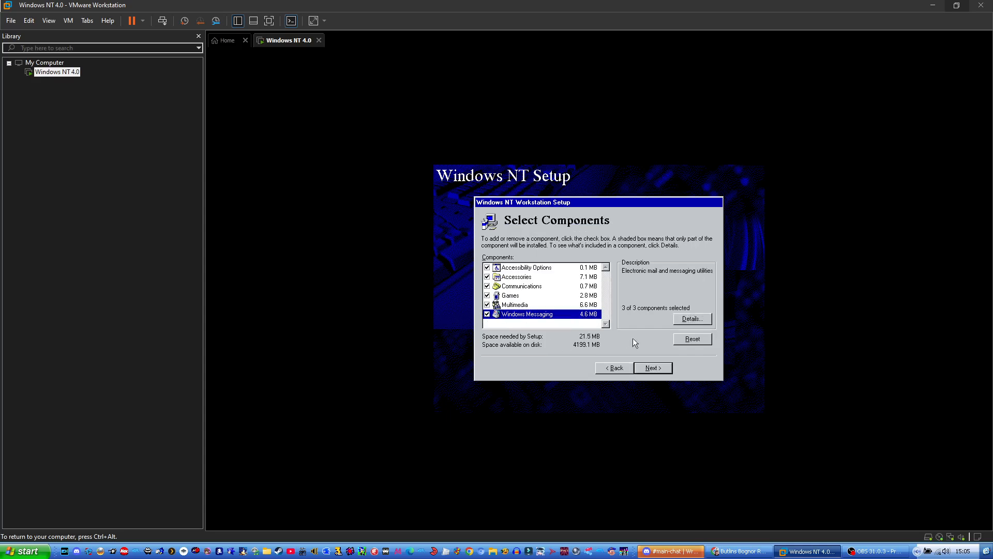
click(649, 371)
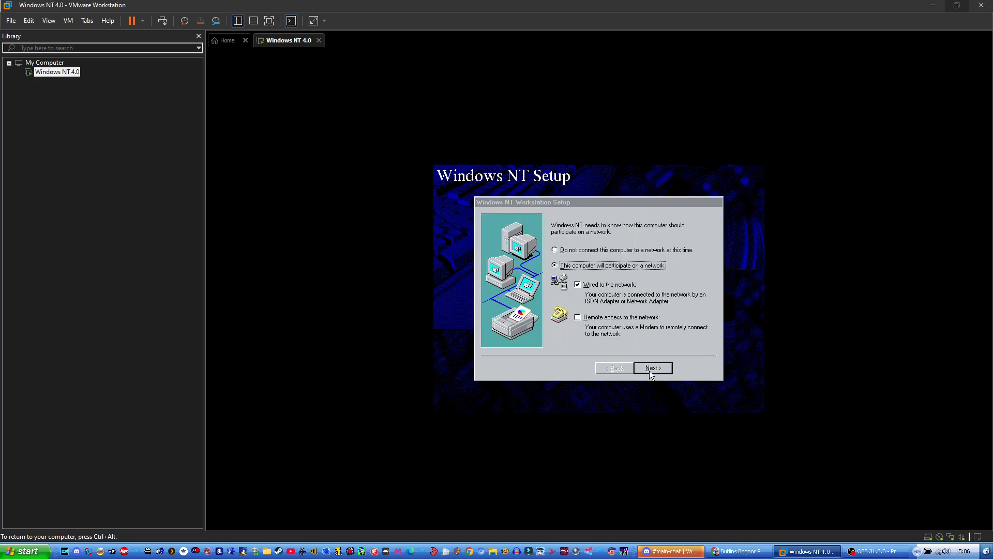
Keep the computer wired to the network, search for its network adapter and accept the AMD PCNET Family Ethernet Adapter.
click(650, 370)
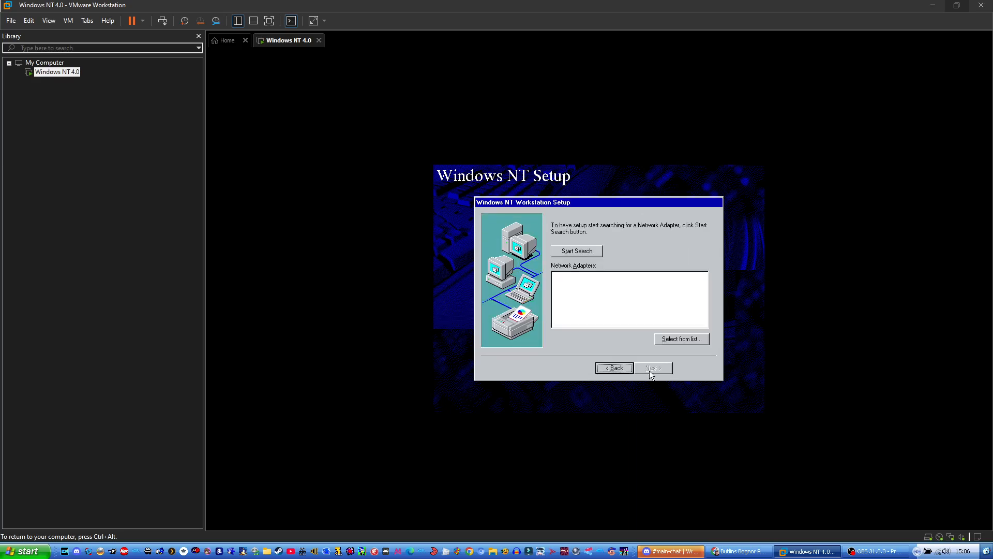
click(586, 257)
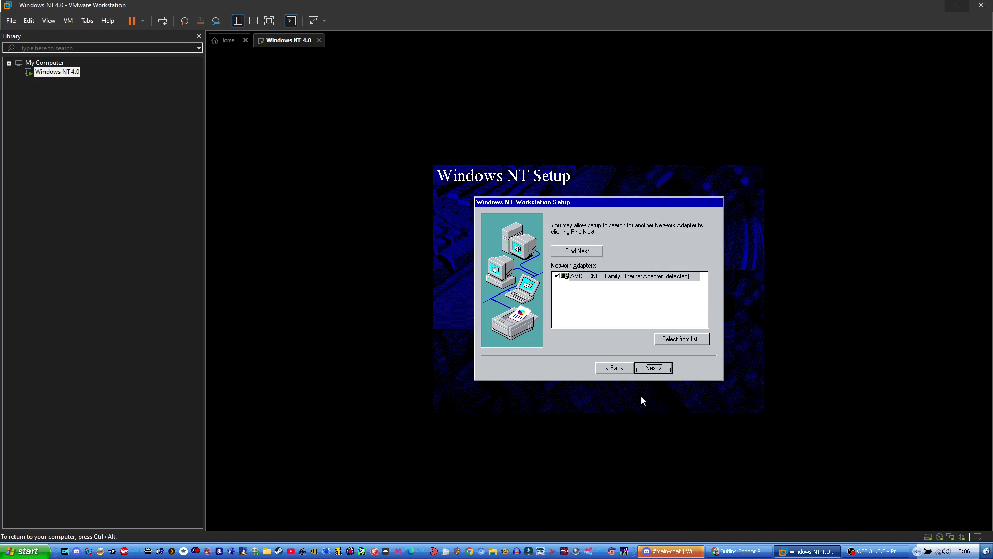
click(653, 370)
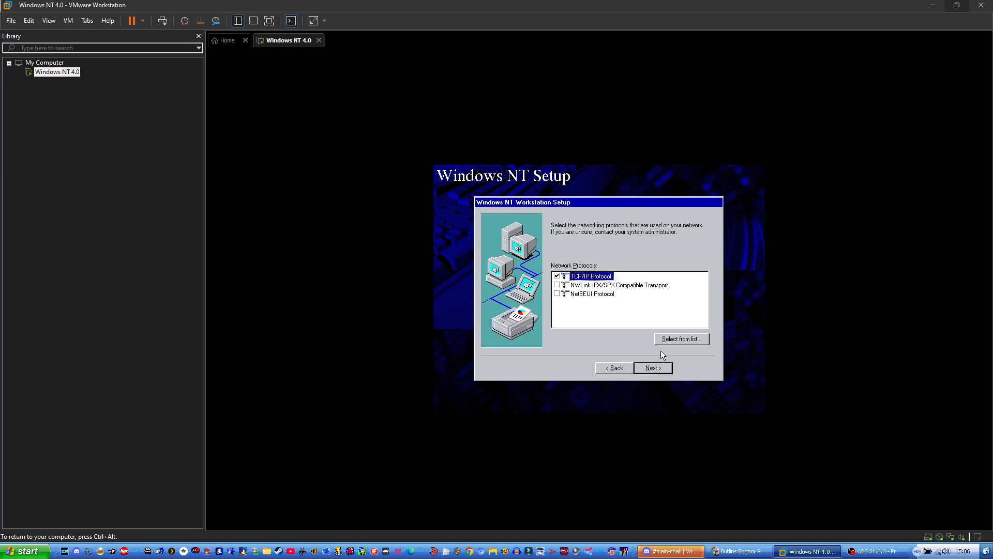
Install networking with the TCP/IP Protocol and the listed network services, answering yes to the TCP/IP Setup question.
click(660, 370)
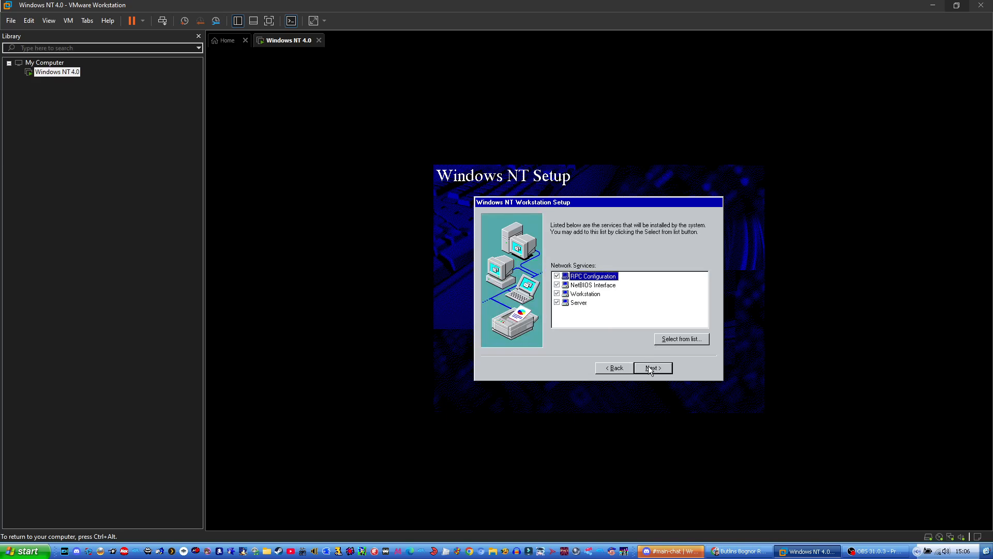
click(650, 368)
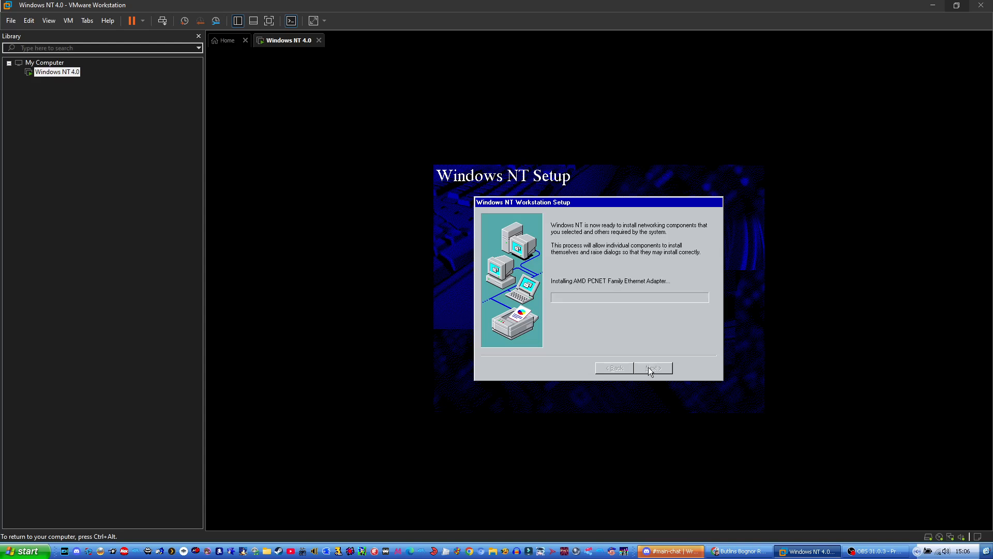
click(548, 301)
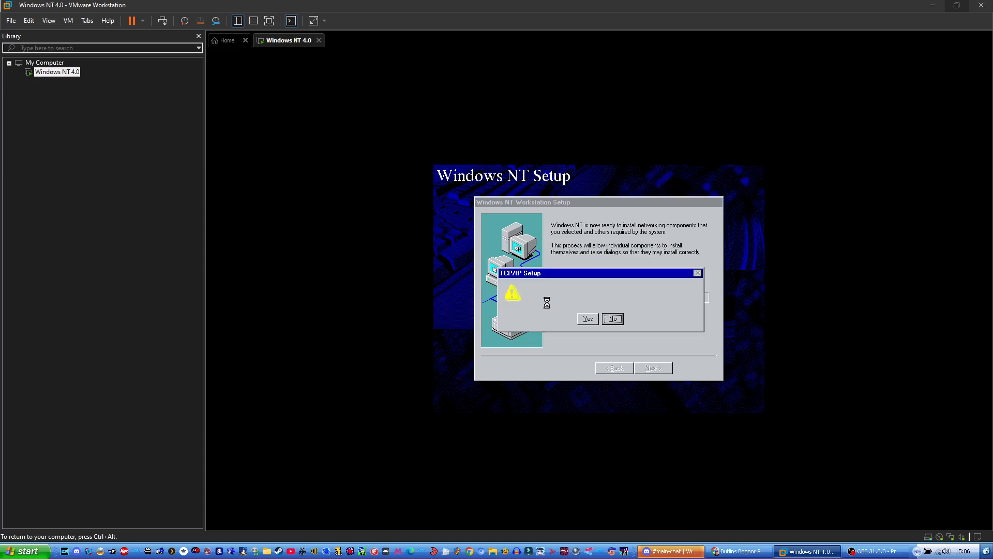
click(582, 319)
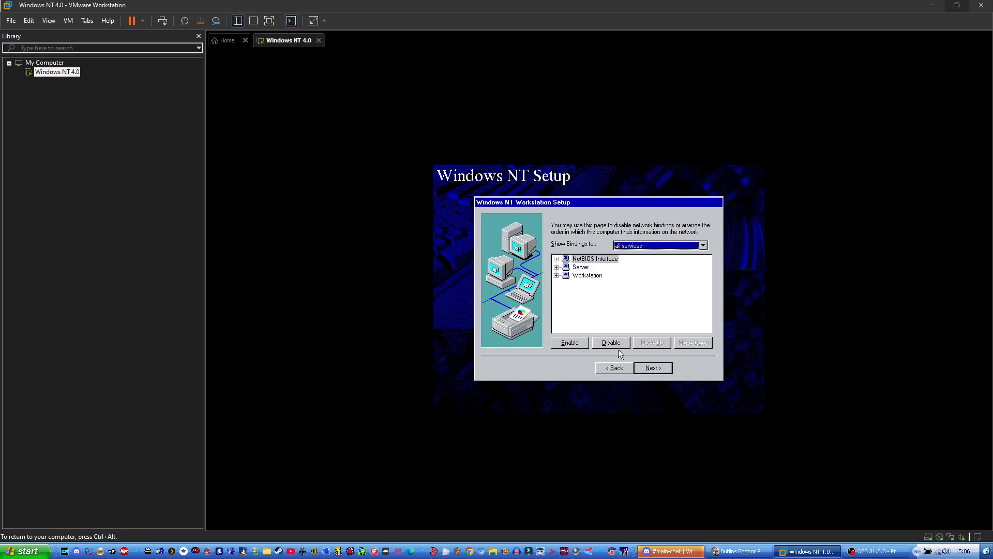
Keep the default network bindings, start the network and make the computer a member of the workgroup WORKGROUP.
click(654, 367)
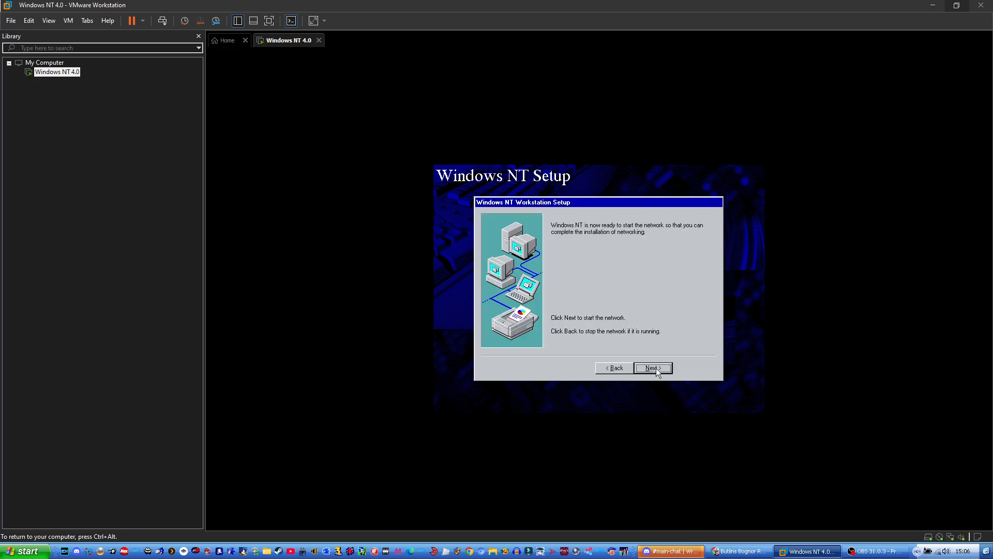
click(654, 368)
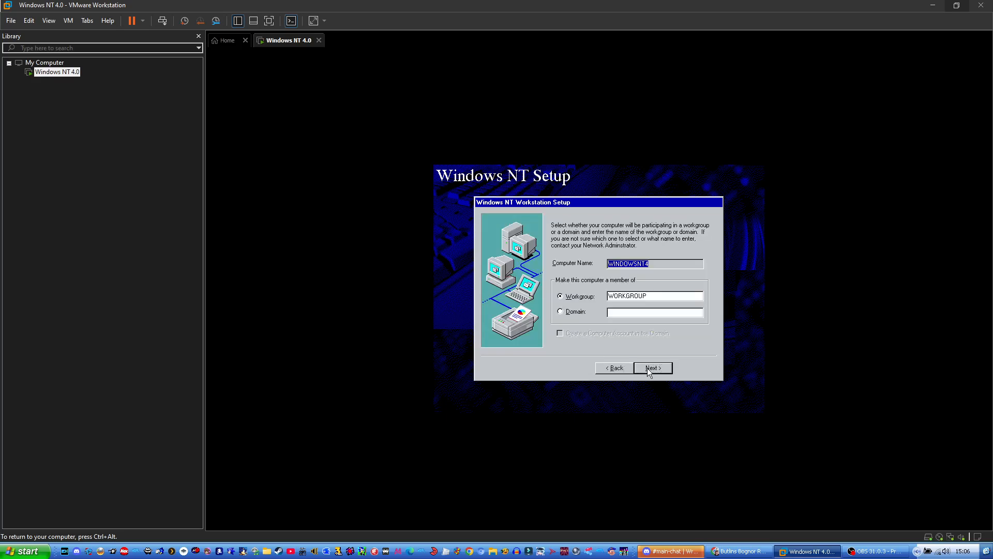
click(647, 368)
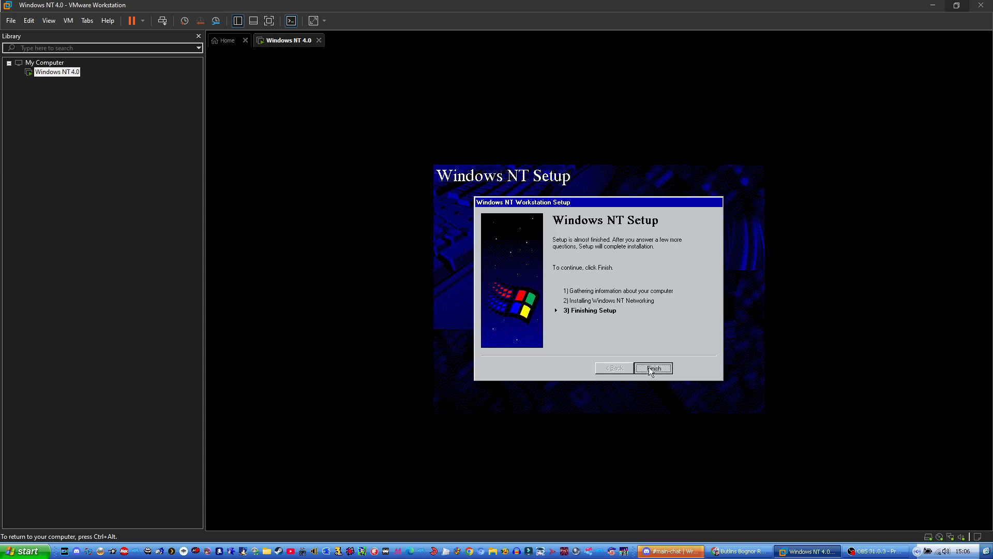
Continue to the final Setup stage, keep the Greenwich Mean Time zone with daylight saving adjustment, and accept the detected VGA display settings.
click(653, 368)
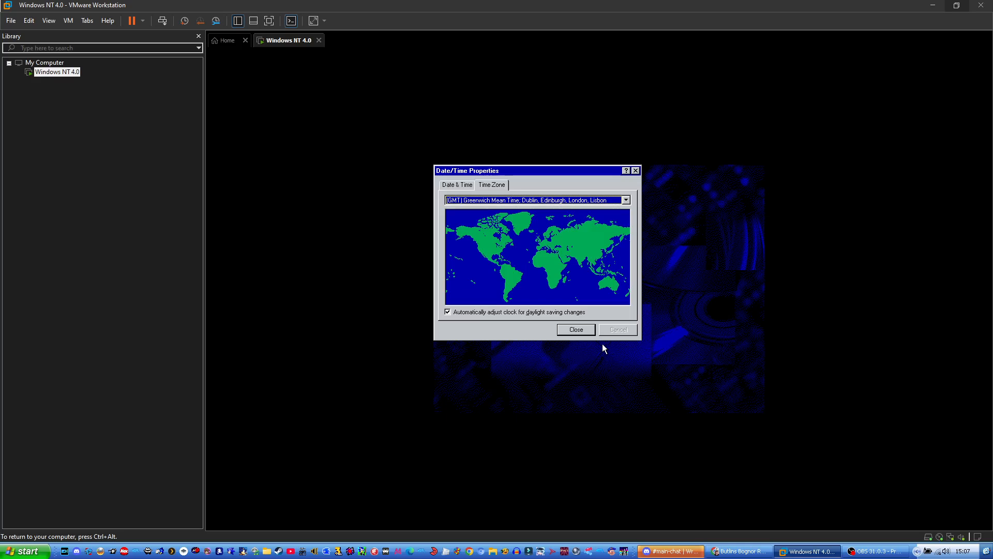
click(576, 331)
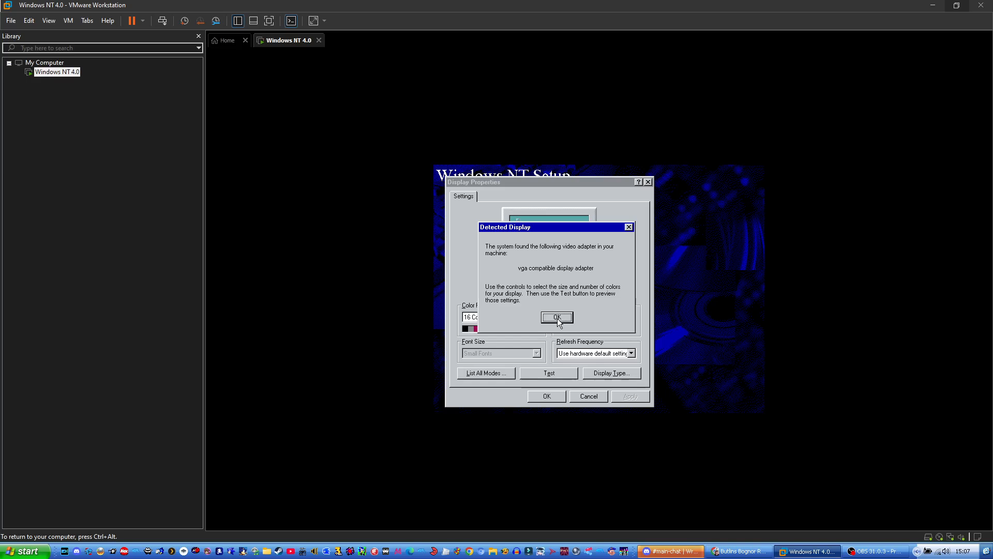
click(563, 318)
click(547, 395)
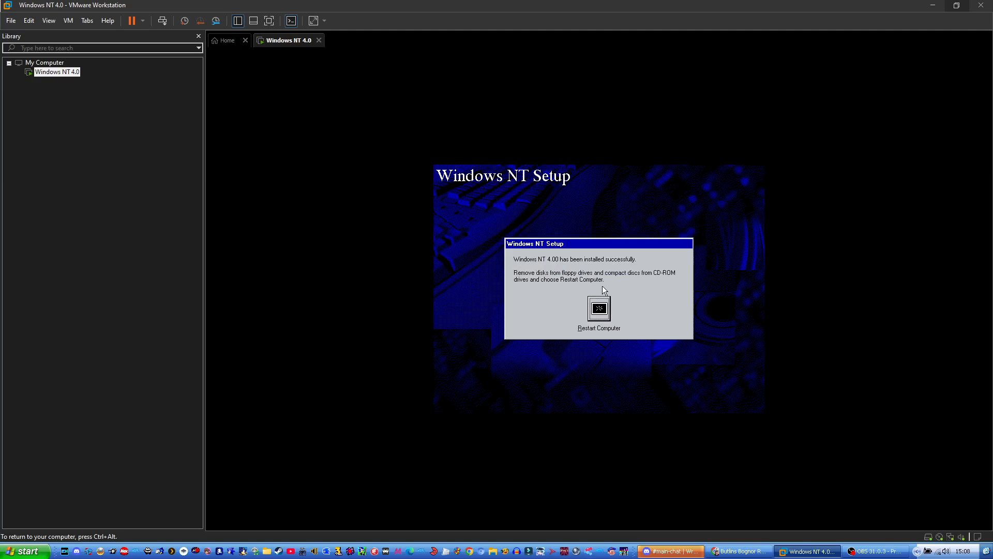
Disconnect the virtual machine's CD/DVD drive and turn off its connection at power on.
key(ctrl+alt)
right_click(940, 537)
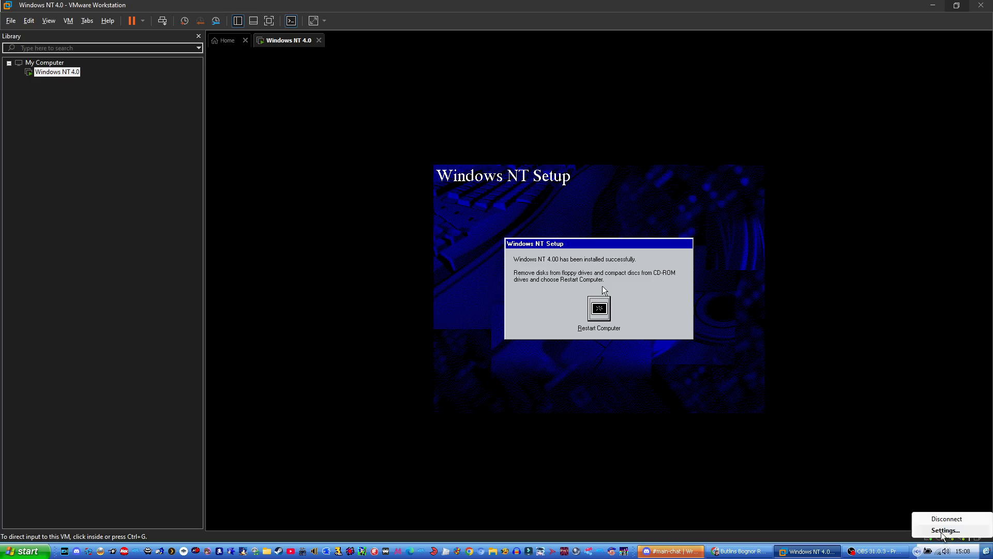
click(942, 531)
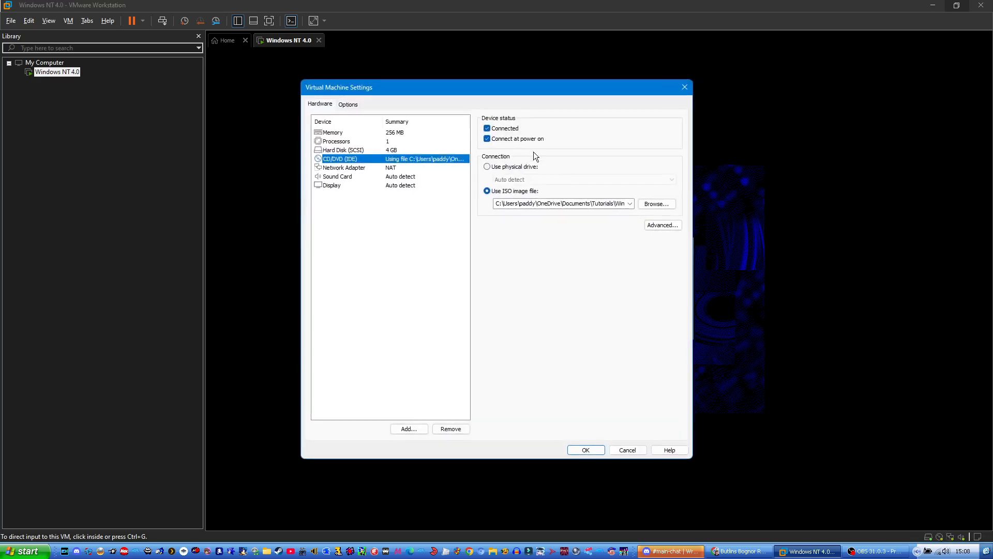
click(512, 139)
click(505, 129)
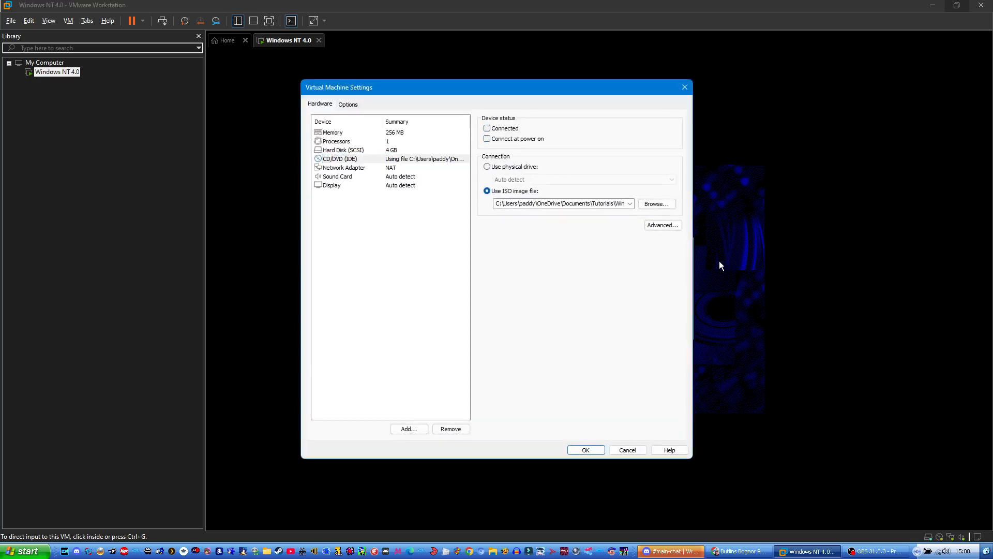
click(583, 450)
Restart the virtual machine from the finished Setup and boot Windows NT Workstation Version 4.00 in normal mode.
click(578, 281)
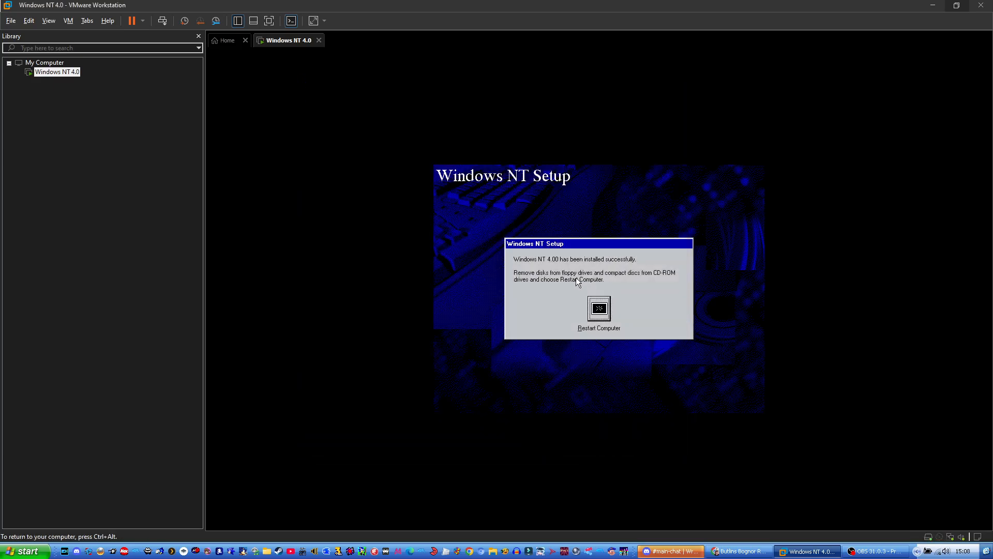
click(596, 310)
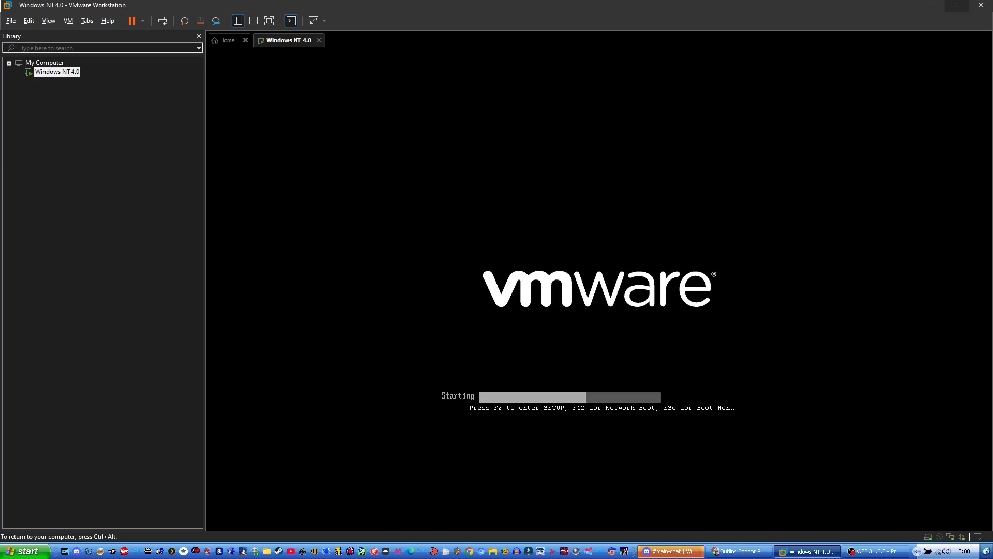
key(Down)
key(Up)
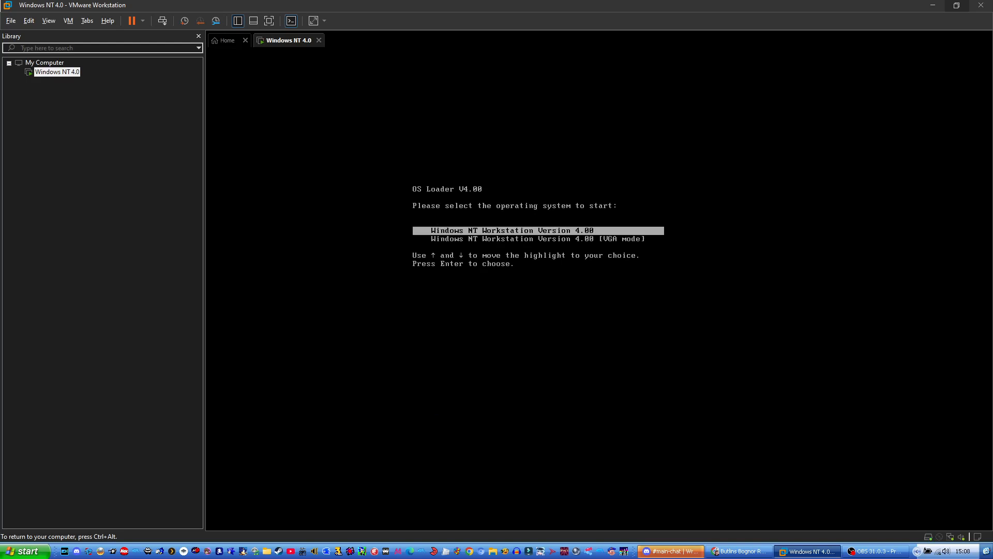
key(Return)
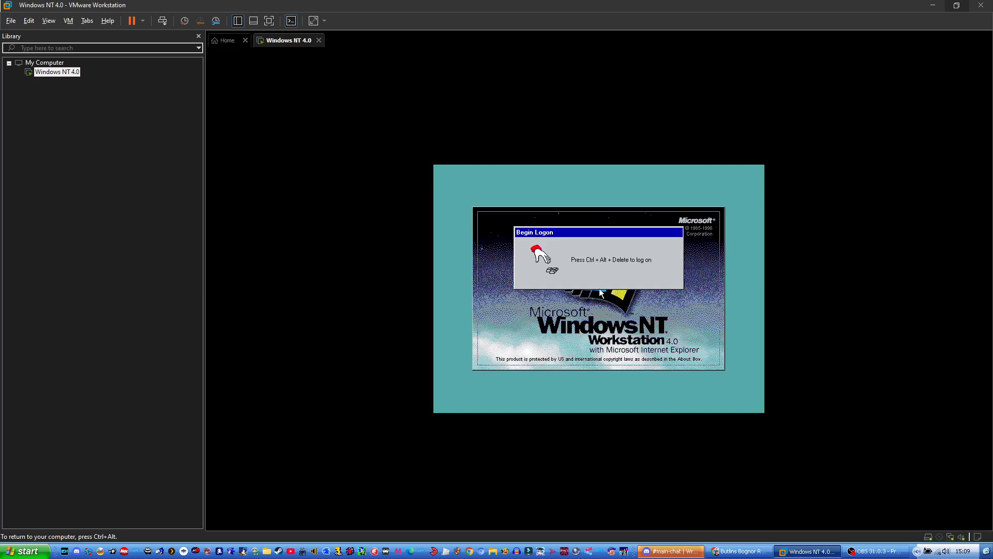
Send Ctrl+Alt+Del to the virtual machine, log on as Administrator with a blank password, and close the Welcome window.
key(ctrl+alt)
click(67, 20)
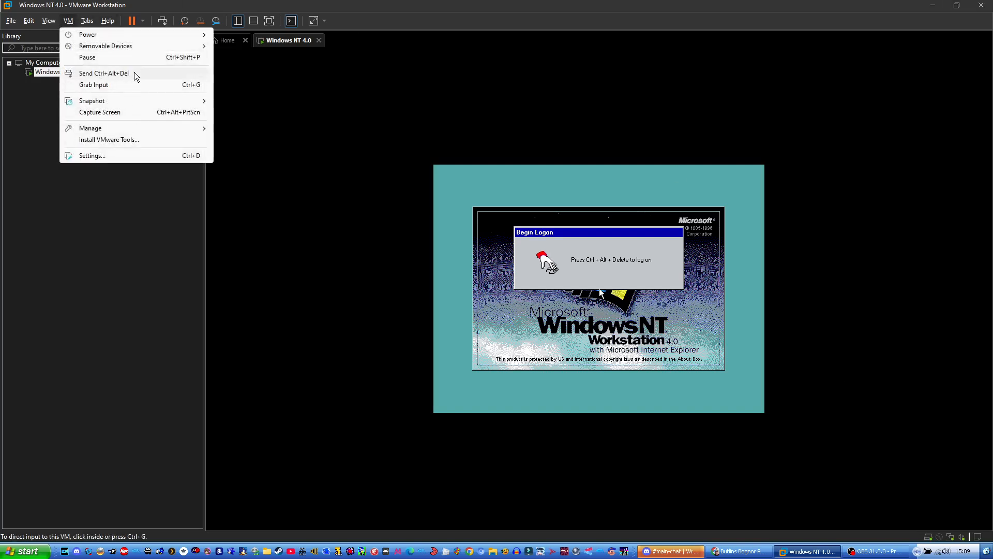
click(132, 74)
click(599, 289)
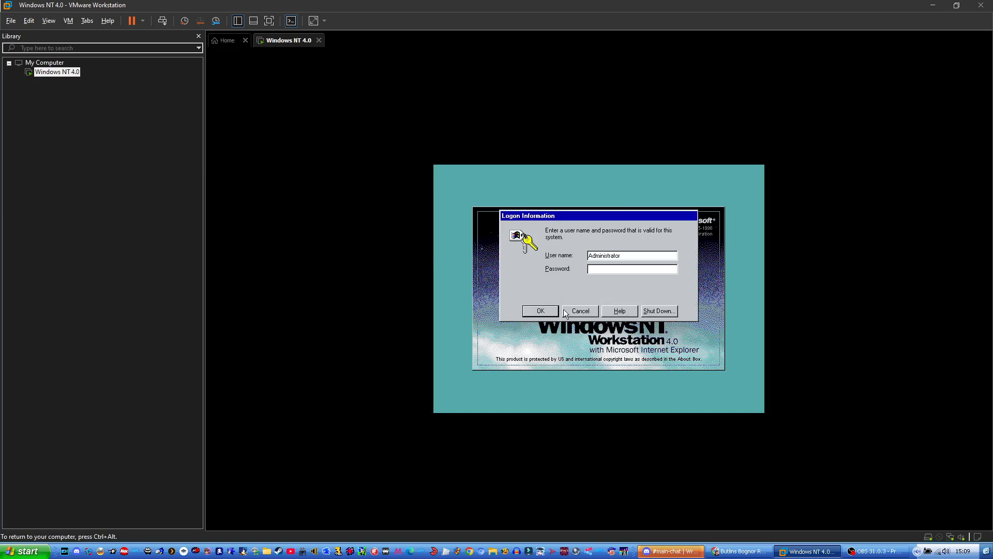
click(543, 310)
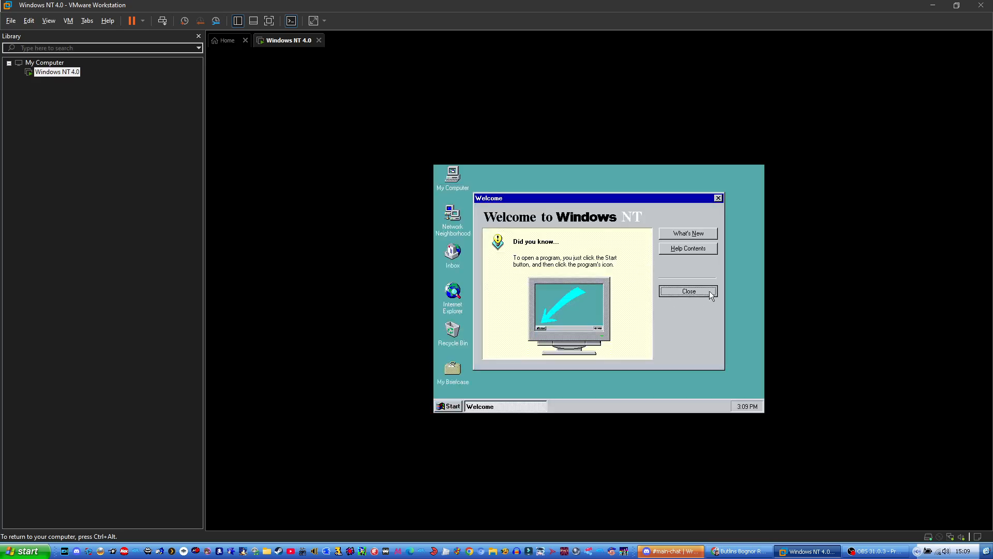
click(709, 291)
Set the desktop wallpaper to winnt, centered, and apply it.
right_click(539, 281)
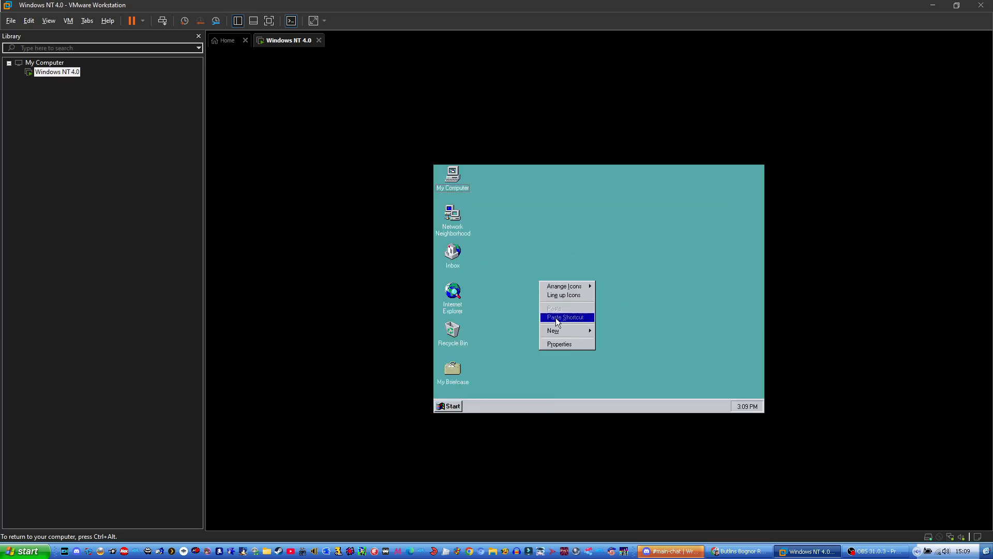
click(558, 344)
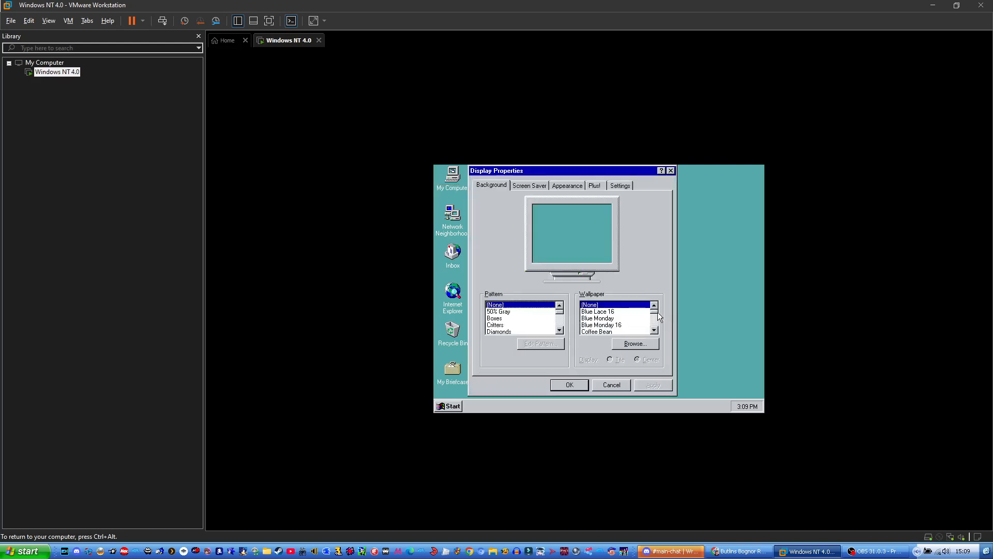
drag(658, 316, 655, 332)
click(599, 305)
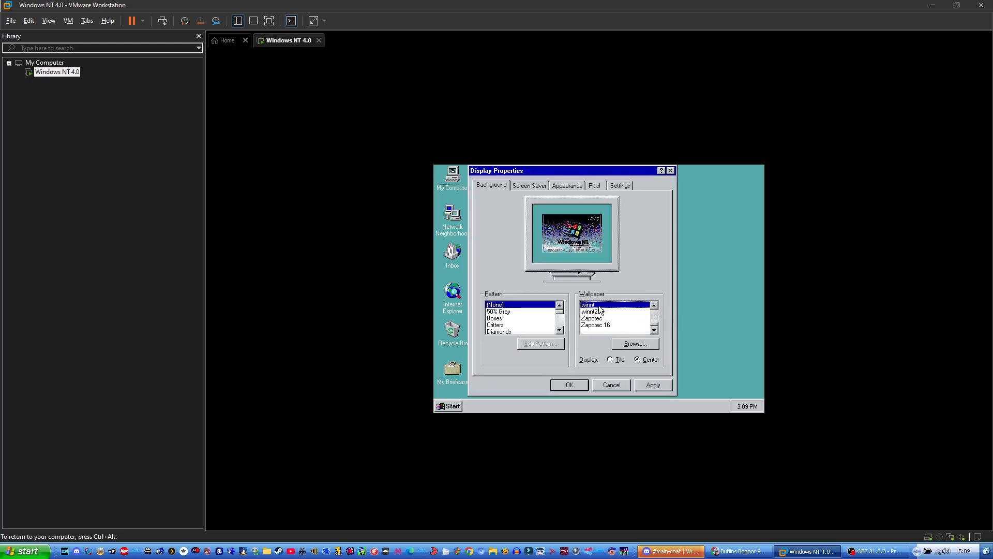
click(653, 385)
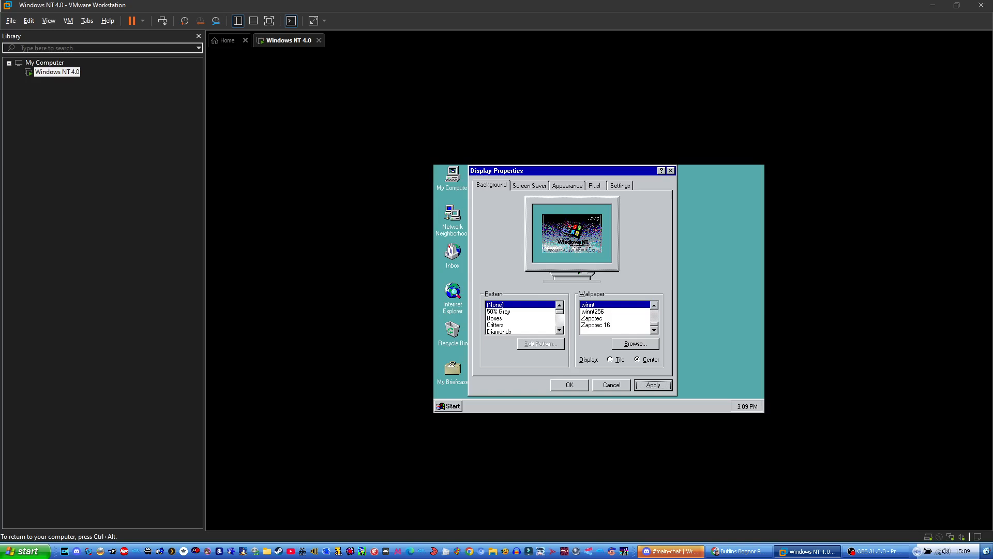
click(579, 386)
Set the startup operating system list to show for 0 seconds in System Properties.
right_click(461, 188)
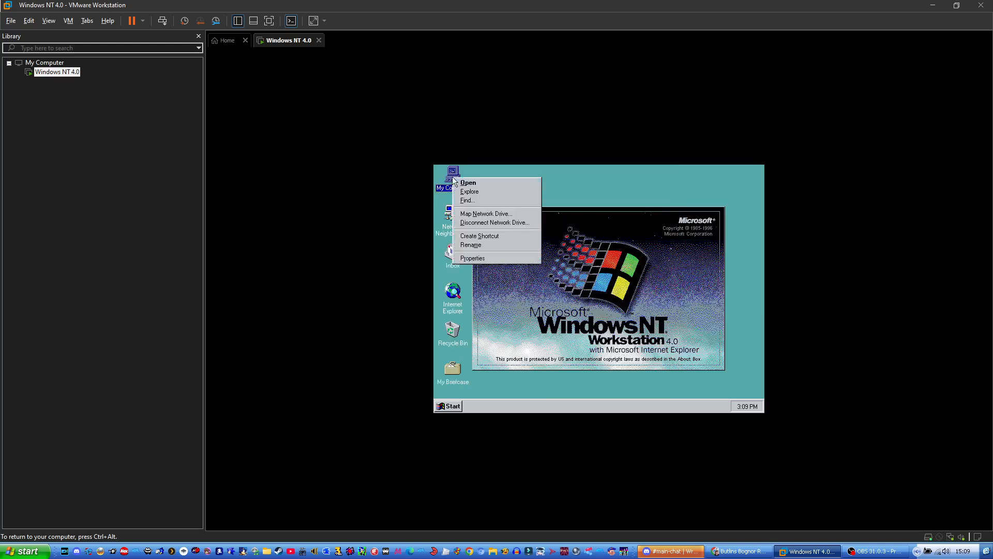
click(487, 264)
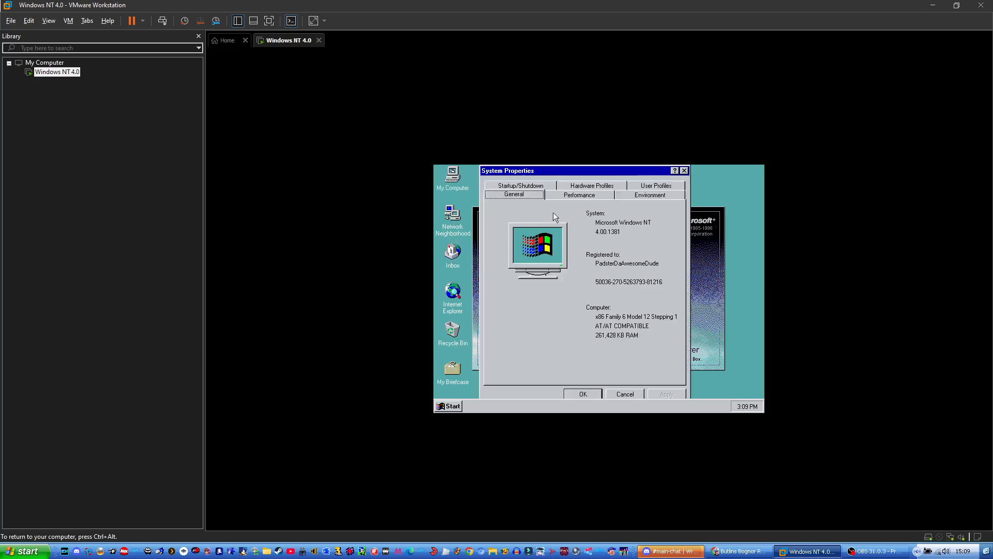
click(521, 186)
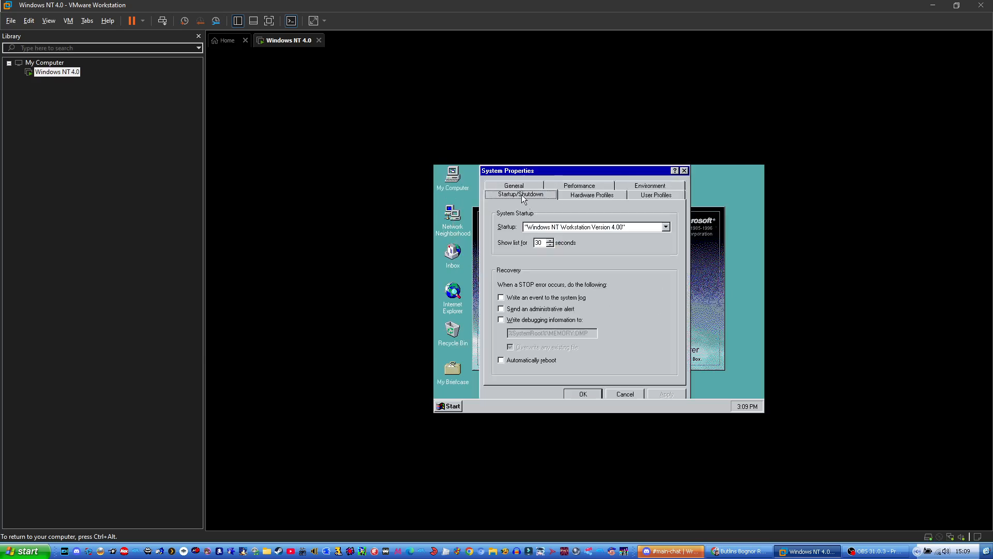
double_click(543, 243)
text(0)
key(Return)
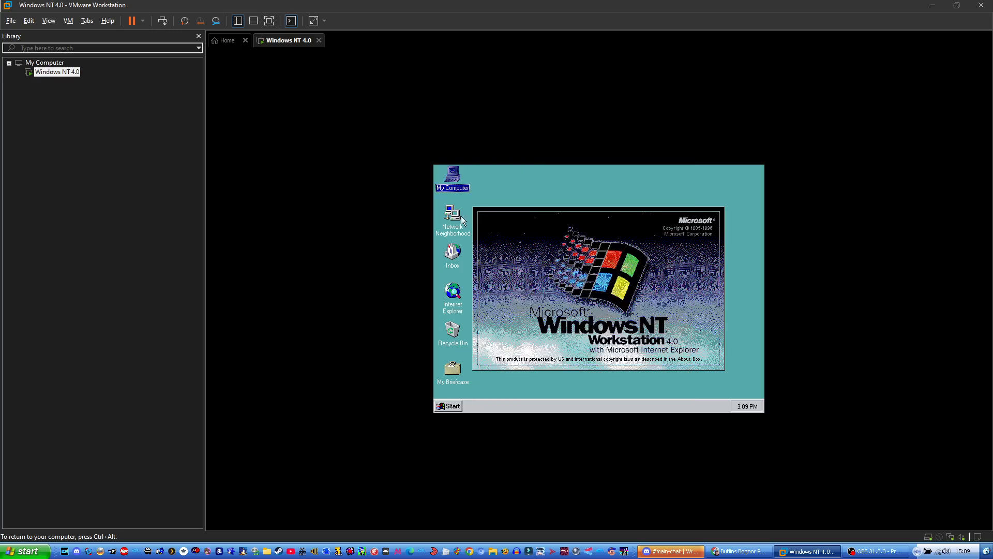
Check the saved startup list time and the available startup entries in System Properties, then close it.
right_click(452, 176)
click(517, 258)
click(475, 186)
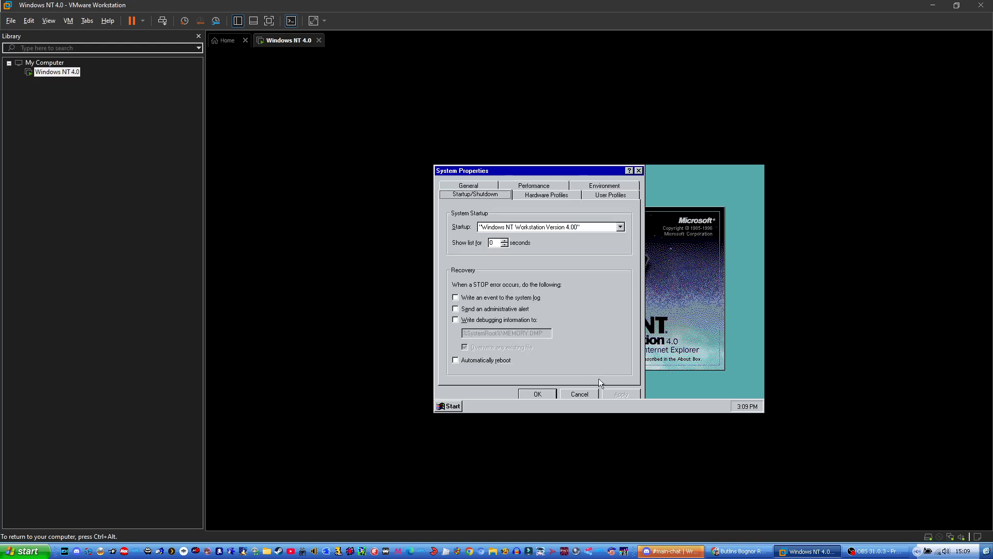
click(620, 227)
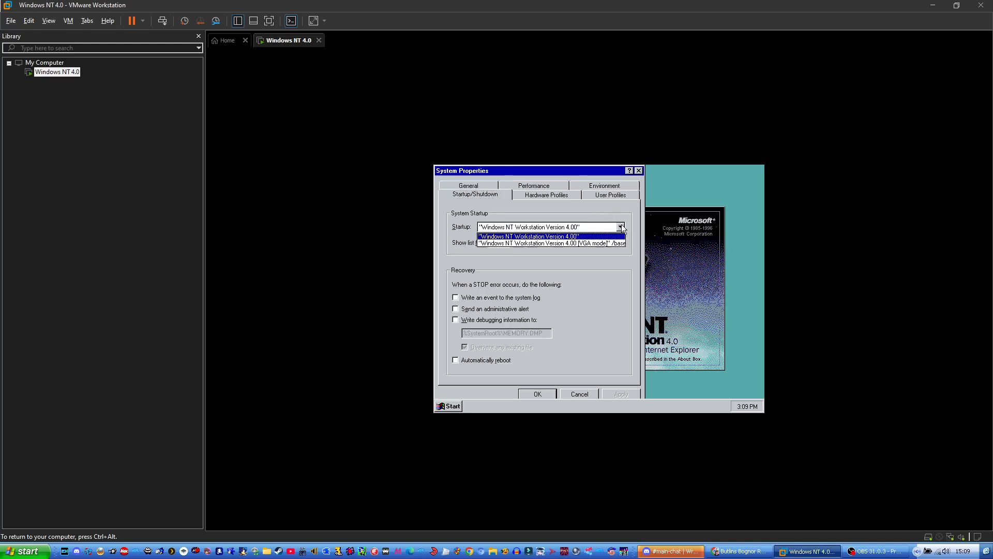
click(611, 231)
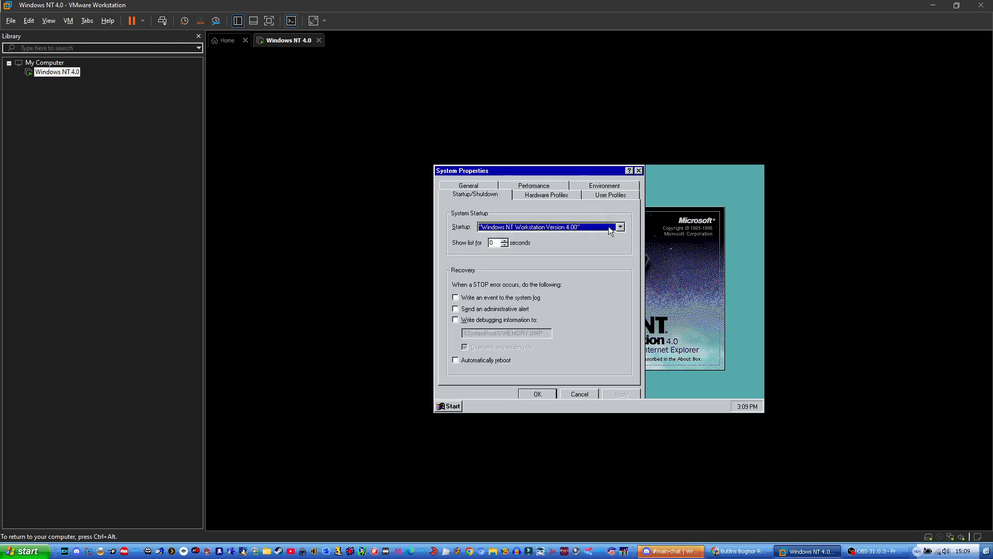
click(639, 171)
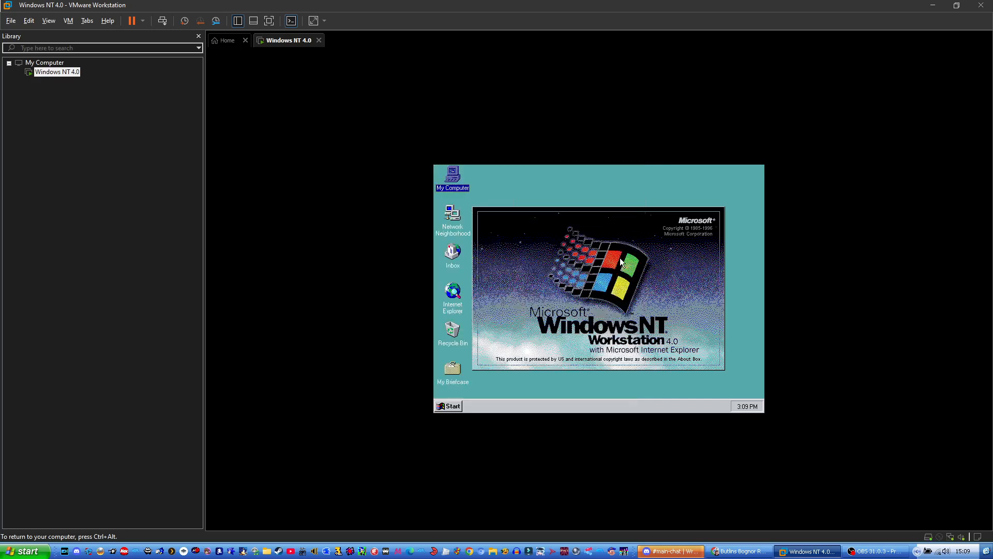
Load NT4SP6a.iso into the virtual machine's CD/DVD drive, connect the drive, and return to the guest desktop.
key(ctrl+alt)
click(940, 538)
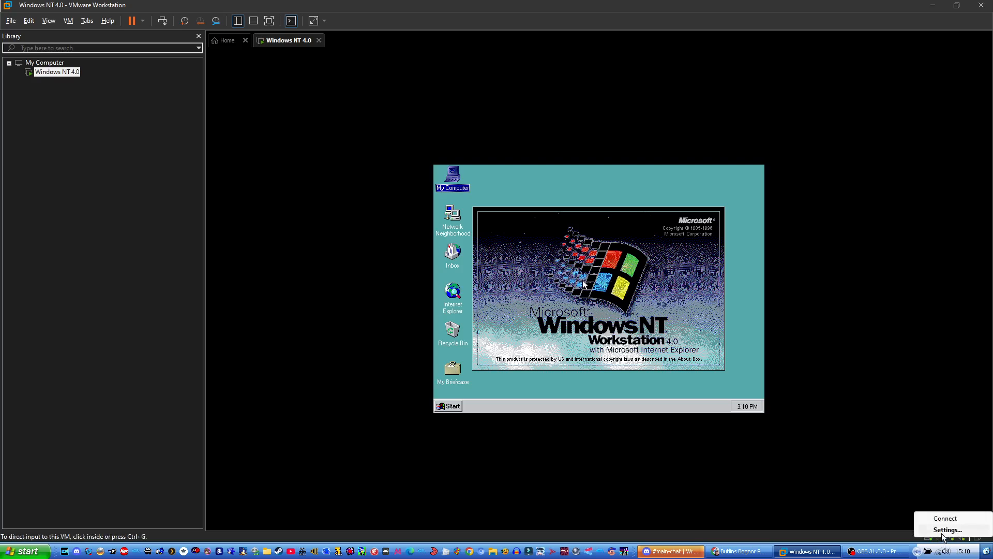
click(943, 530)
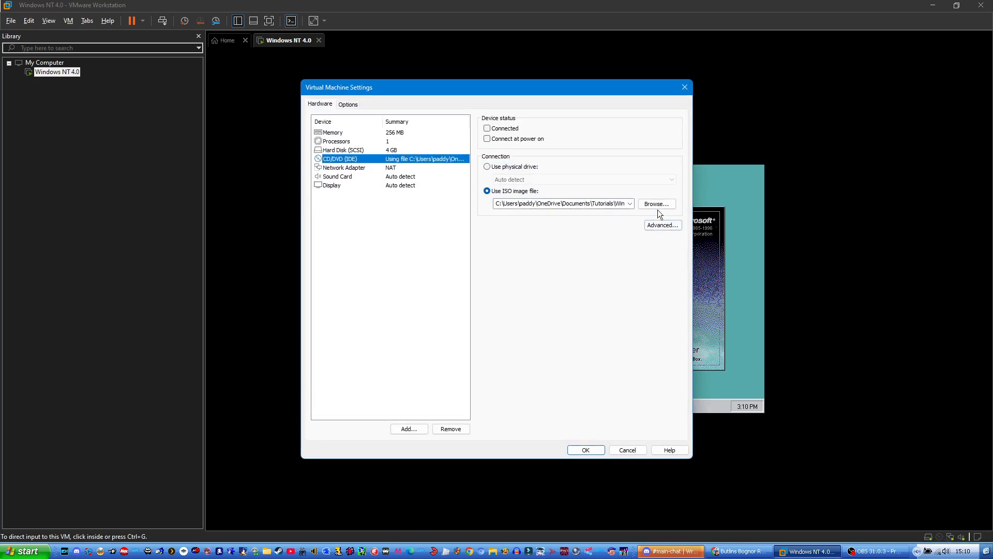
click(657, 204)
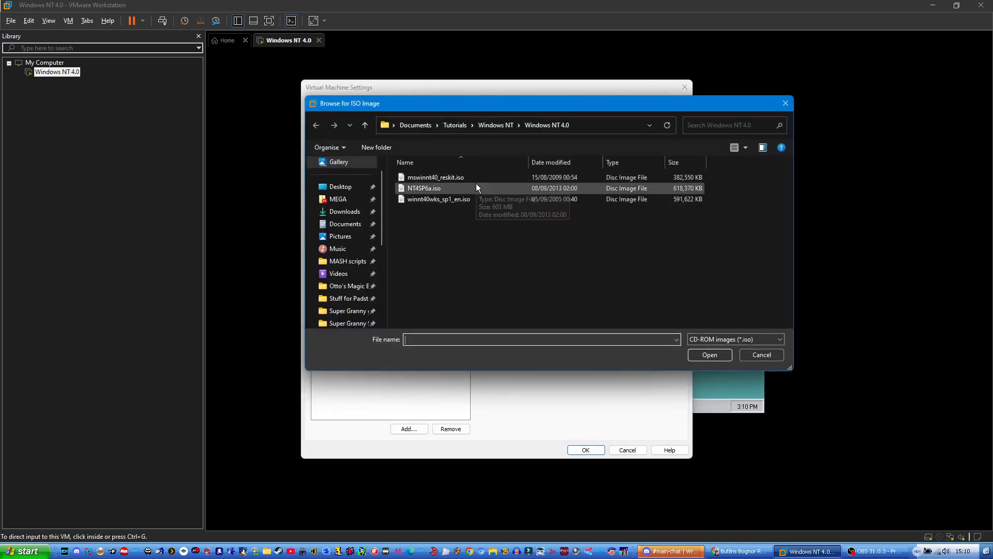
click(478, 187)
click(707, 352)
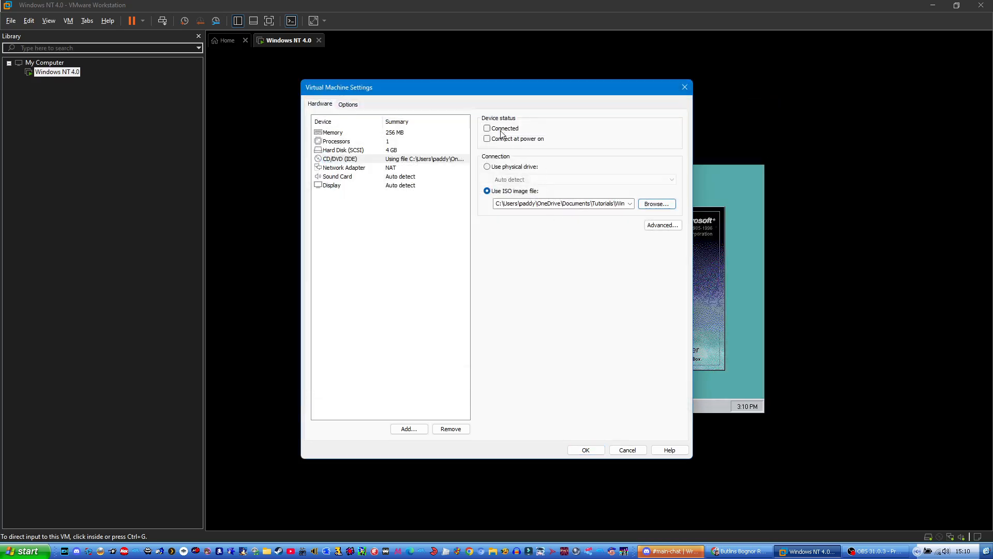
click(586, 450)
click(584, 282)
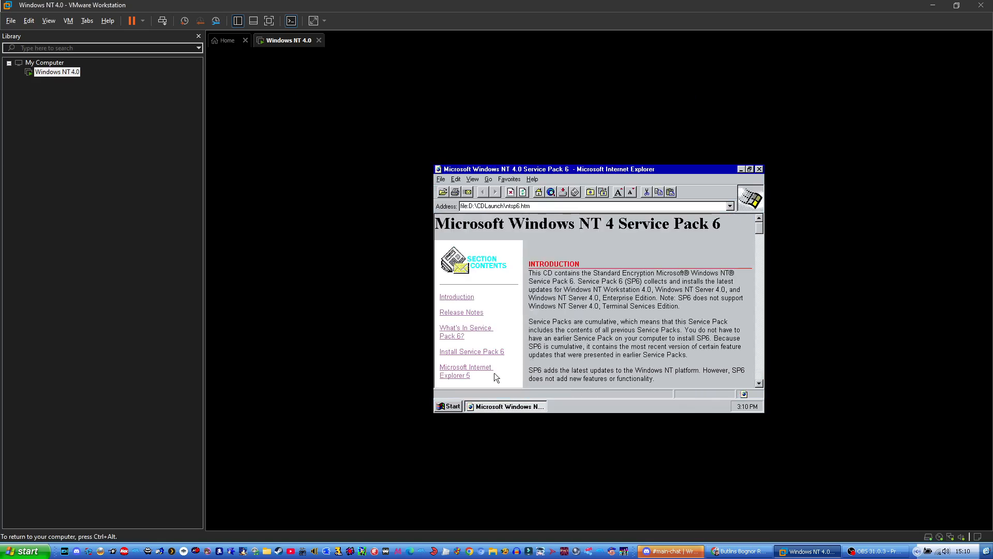
Install Service Pack 6 for Intel-based systems, accepting the license agreement and backing up files for uninstalling, and restart Windows NT.
click(467, 351)
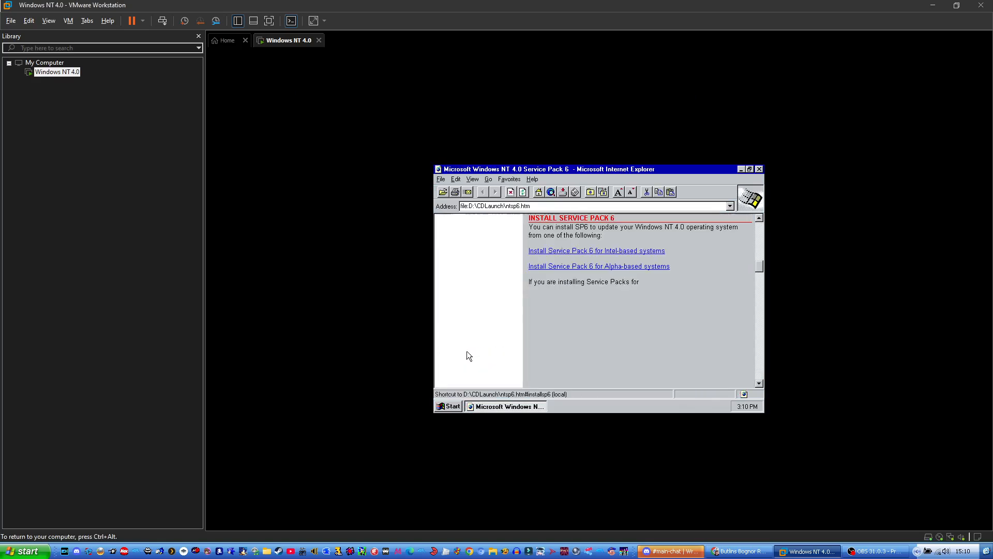
click(626, 252)
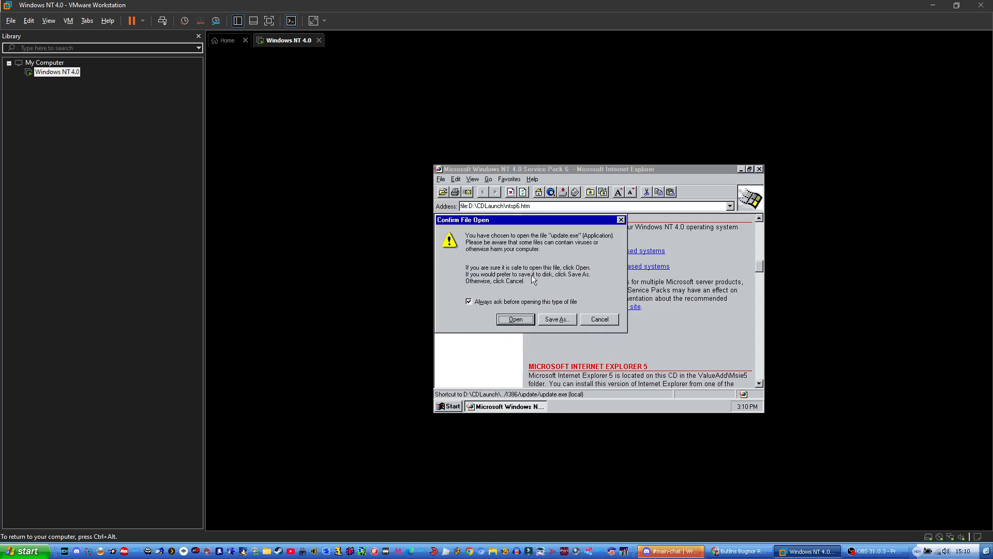
click(509, 321)
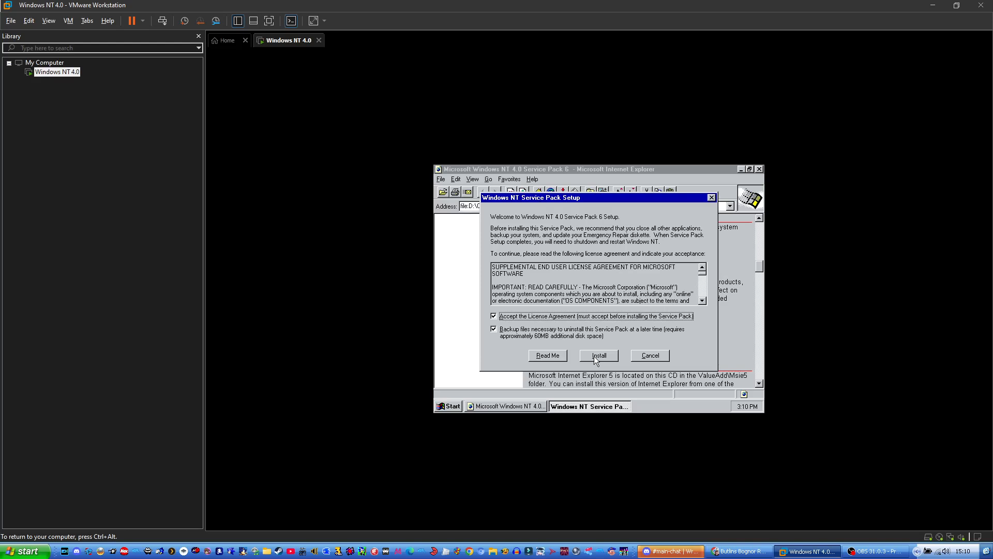
click(598, 355)
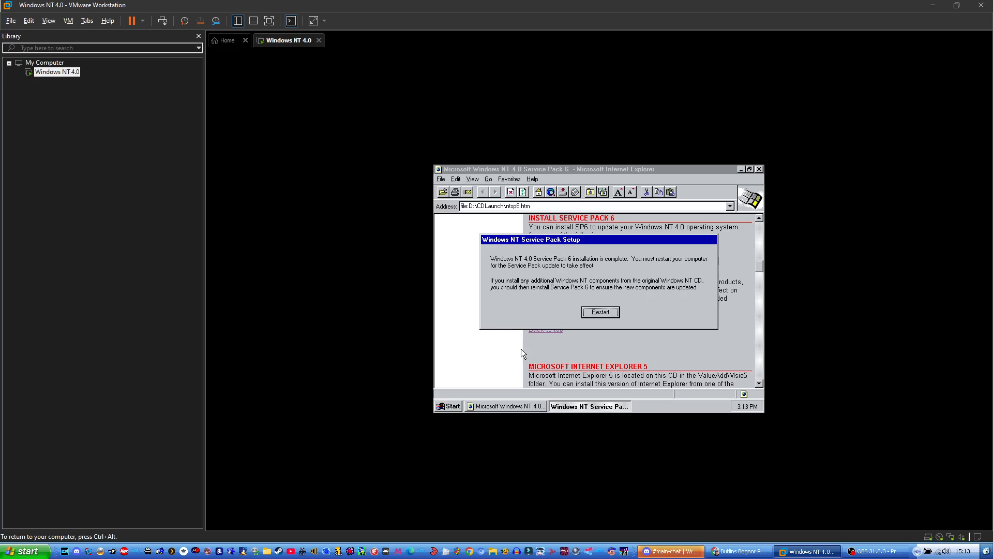
click(608, 311)
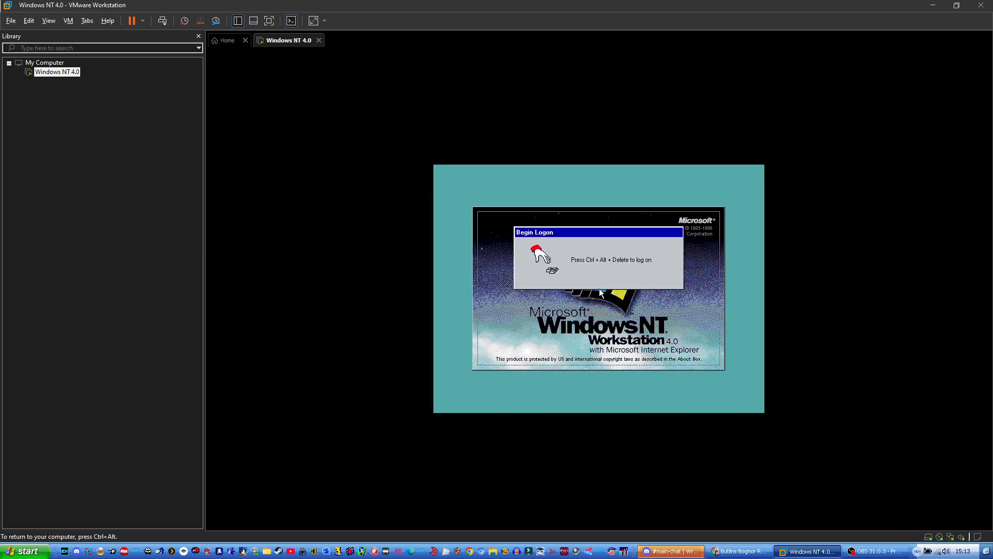
Log on to Windows NT as Administrator and stop the Welcome screen from showing at startup, closing it.
key(ctrl+alt)
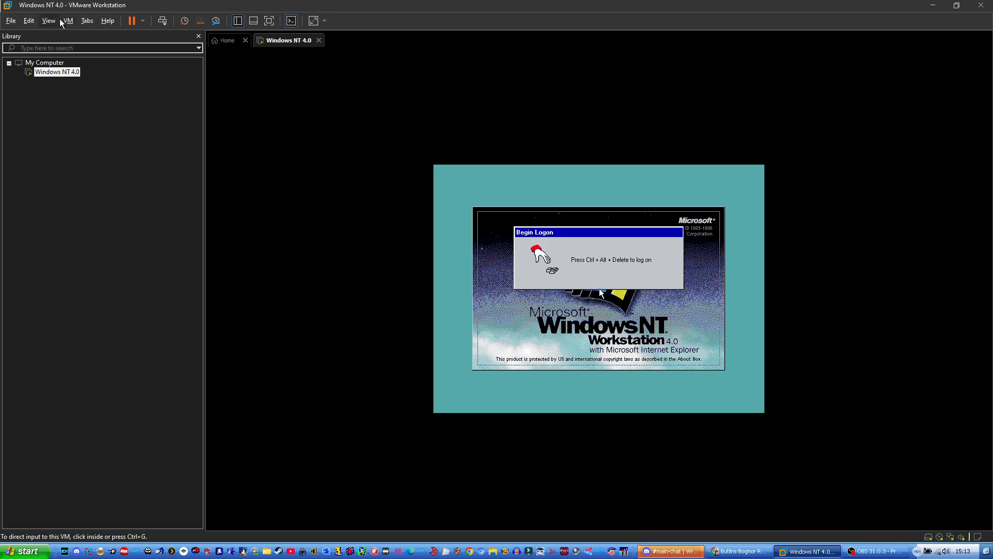
click(68, 21)
click(106, 73)
click(598, 289)
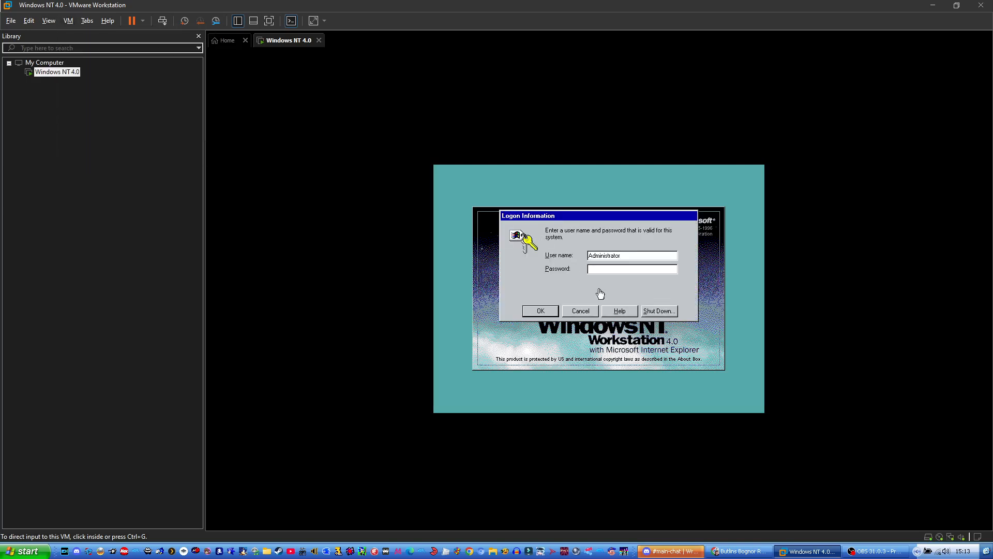
click(557, 311)
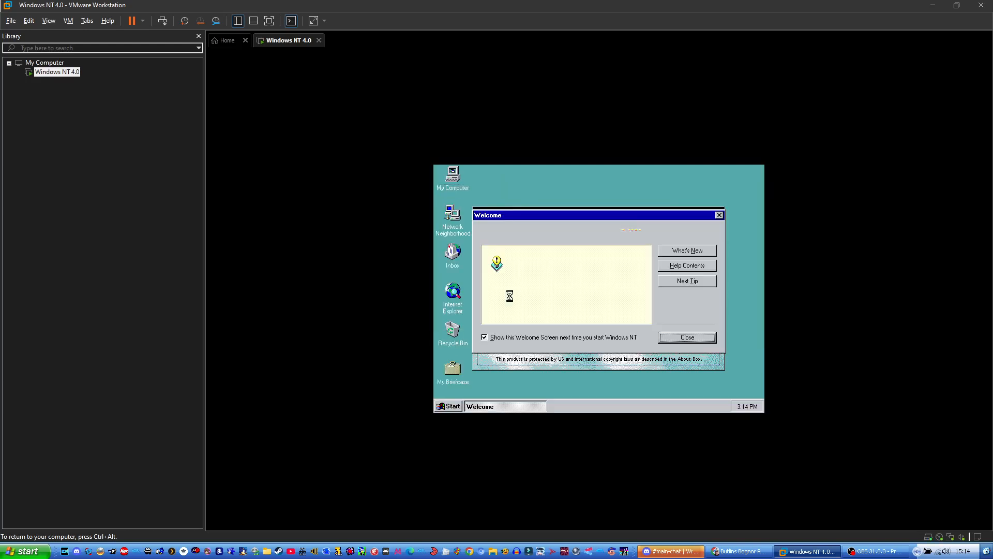
click(498, 339)
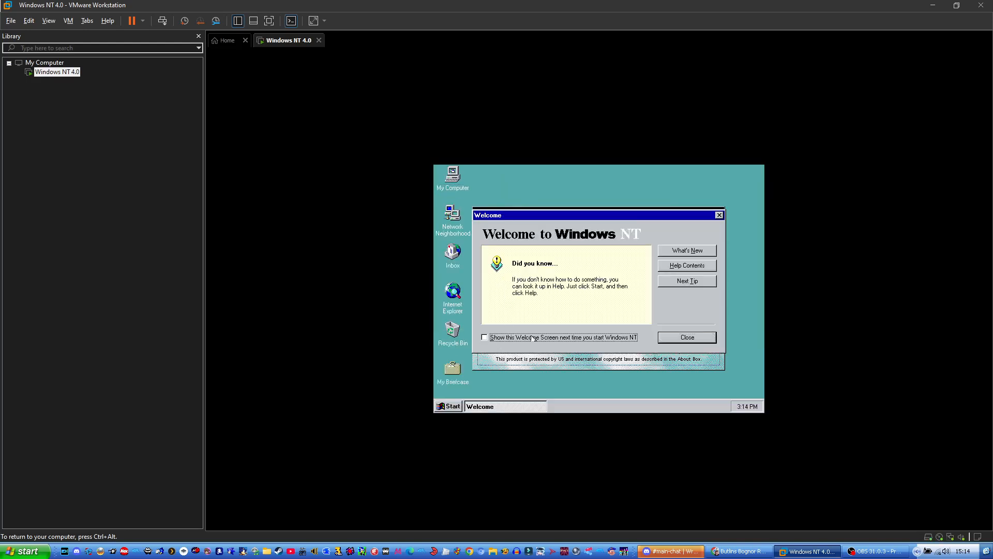
click(678, 339)
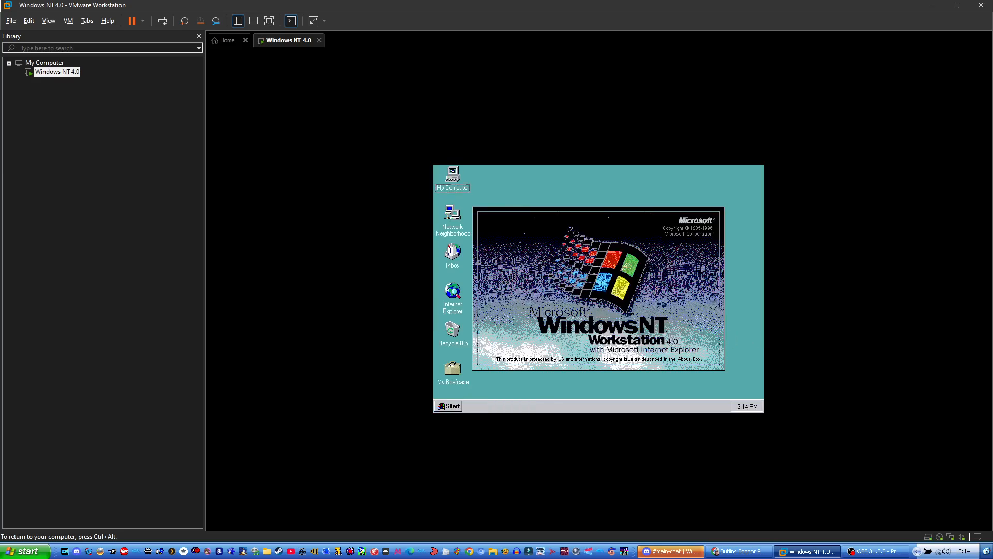
Open the NT4SP6a disc and launch the Internet Explorer 5 setup for Intel-based systems.
double_click(453, 175)
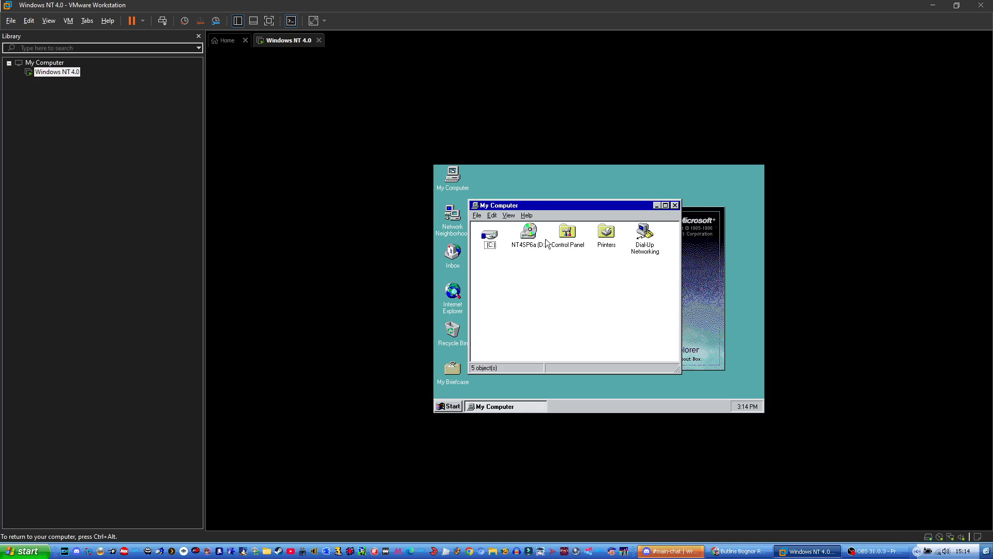
double_click(528, 232)
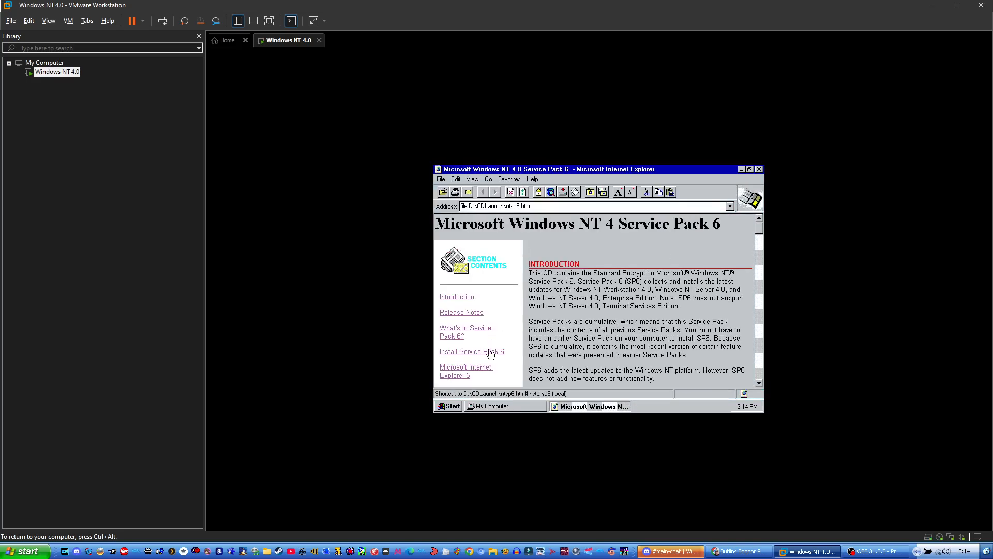
click(463, 374)
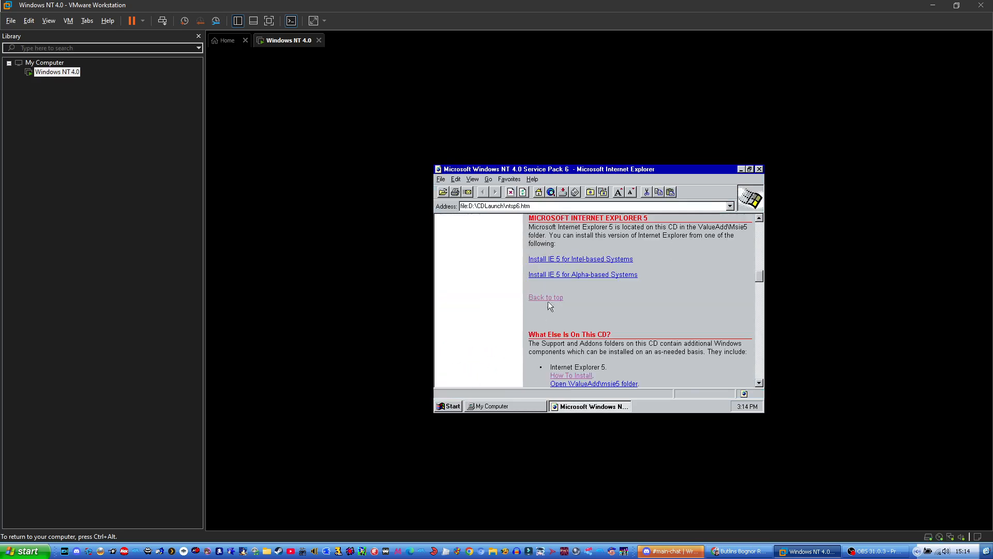
click(575, 260)
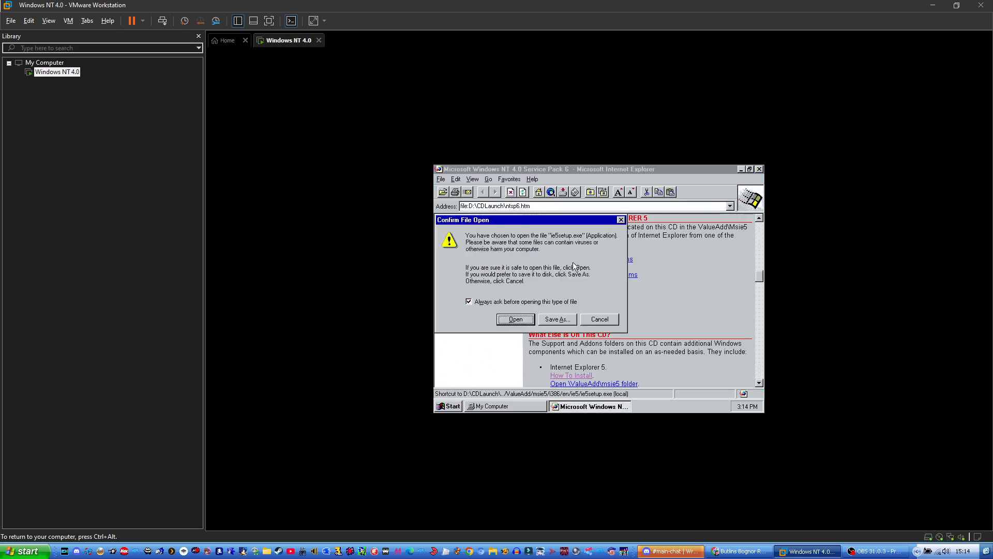
click(526, 321)
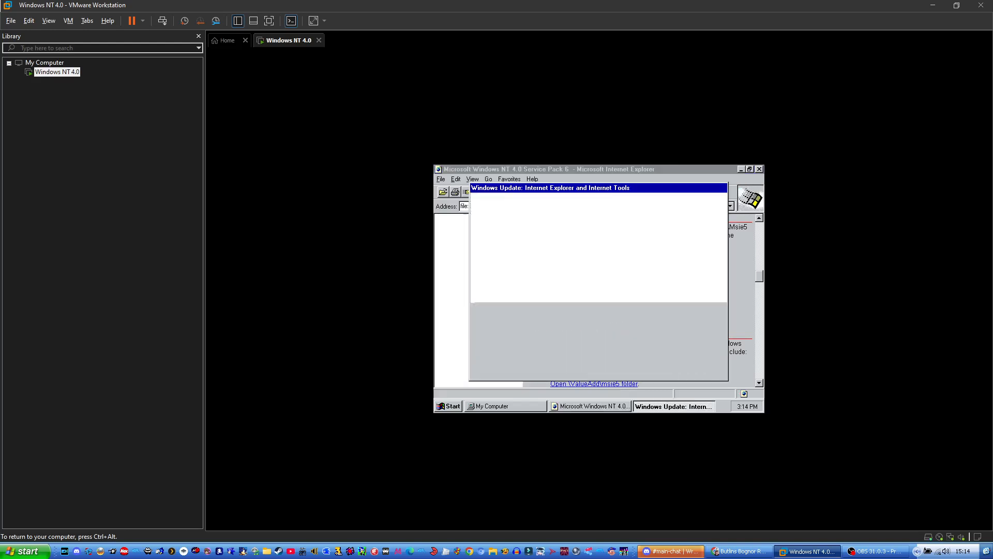
Install Internet Explorer 5 and Internet Tools, accepting the license agreement, and finish setup to restart Windows NT.
click(599, 329)
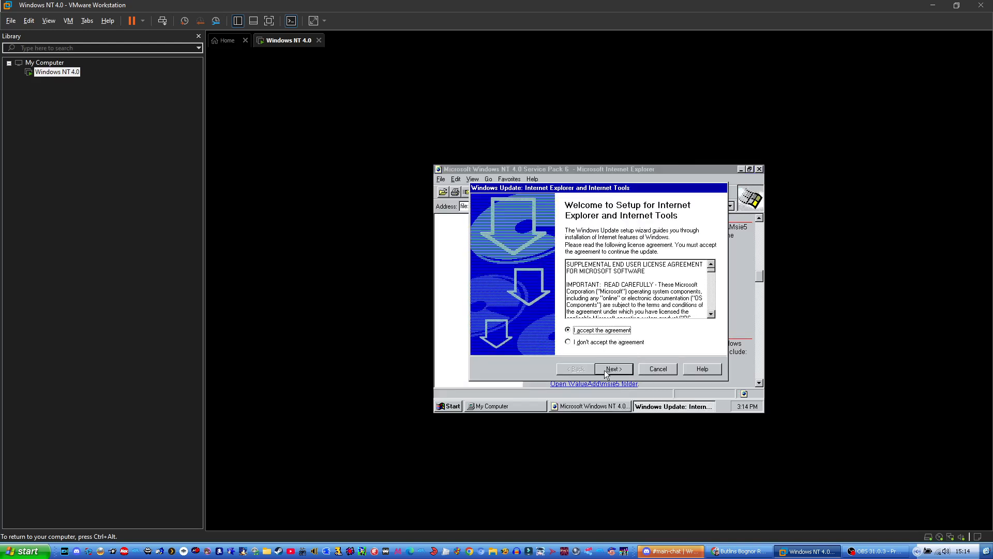
click(613, 371)
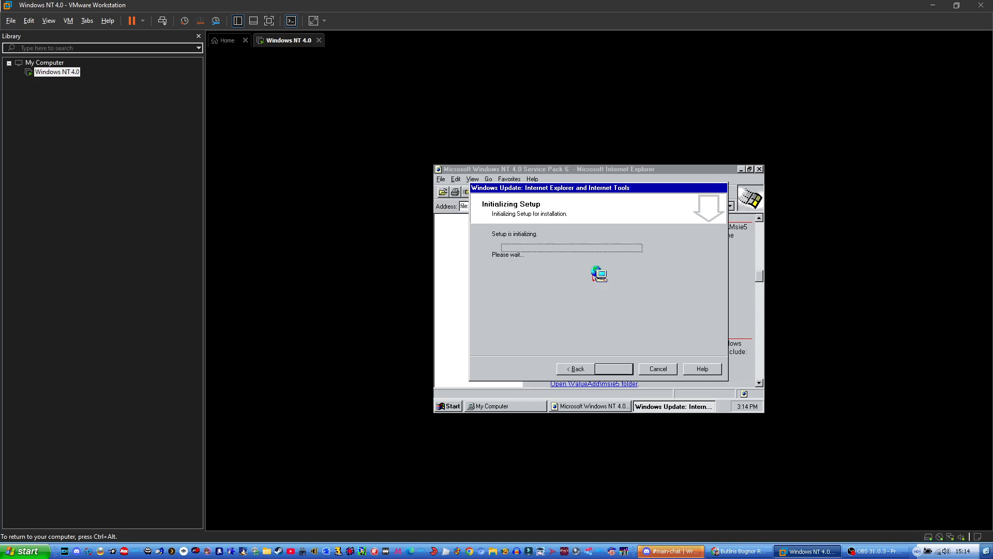
click(614, 370)
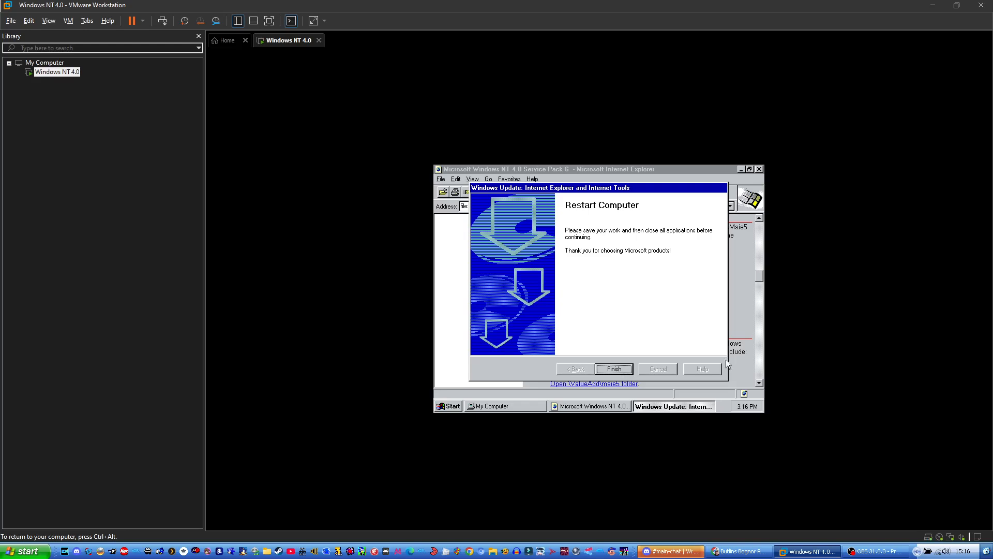
click(615, 368)
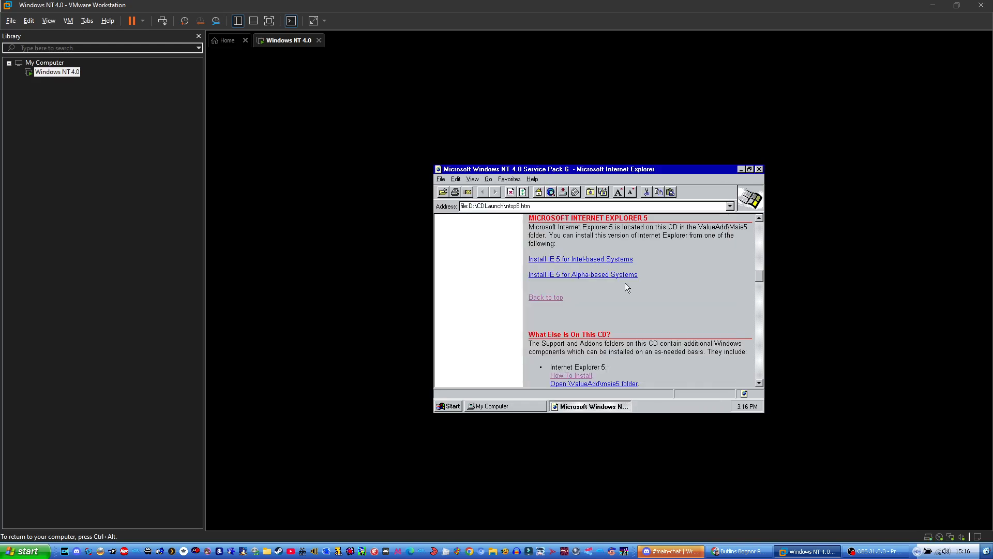
click(758, 170)
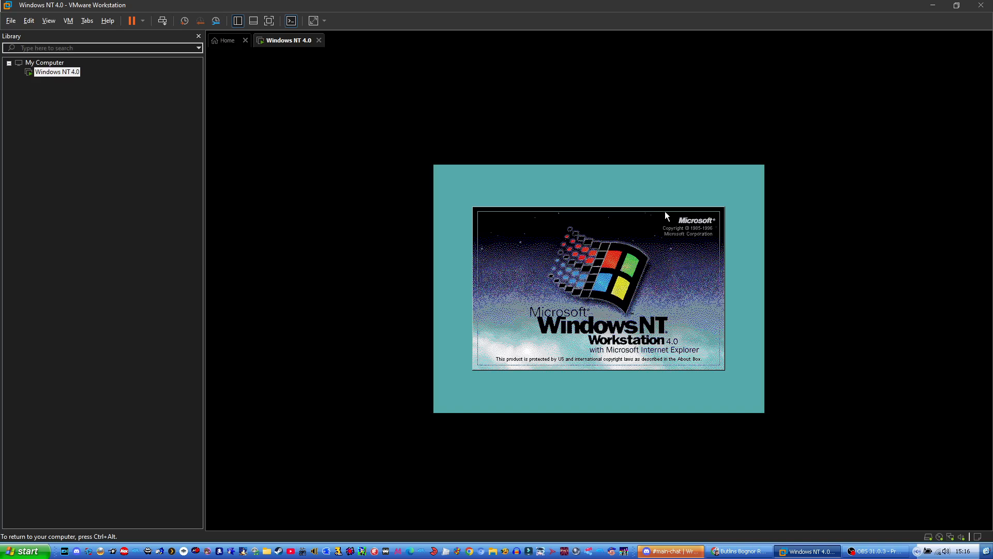
Disconnect the virtual machine's CD/DVD drive, with connection at power on disabled, and return to the guest.
key(ctrl+alt)
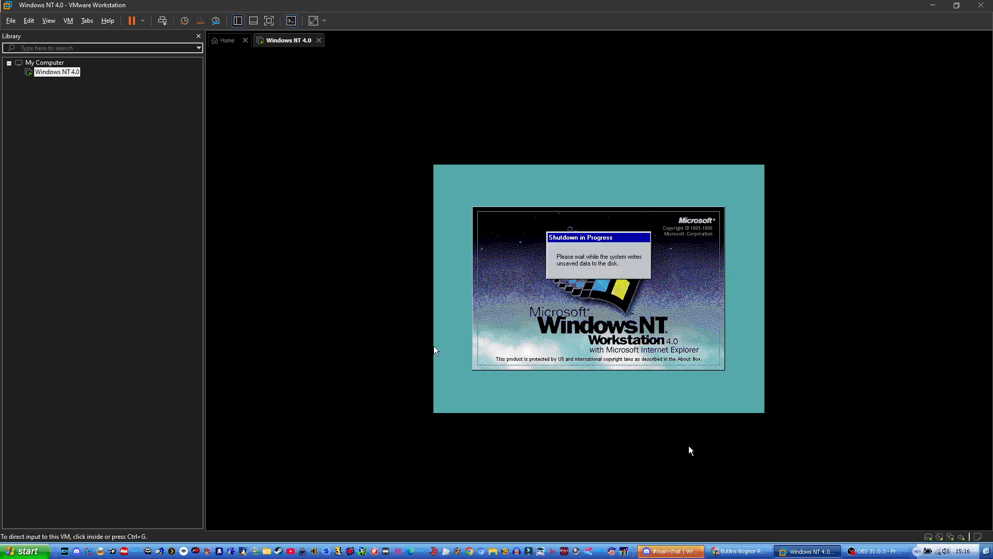
key(ctrl+d)
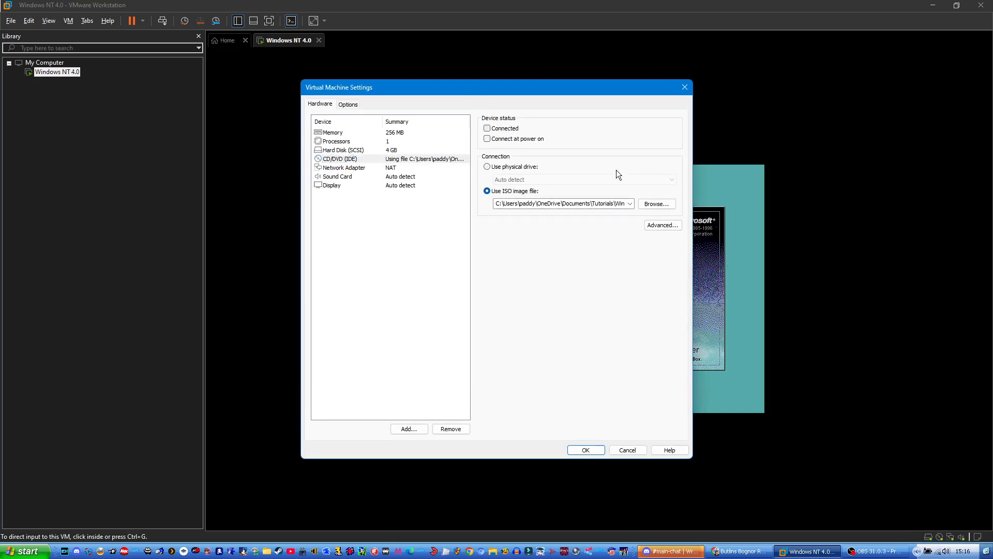
click(586, 450)
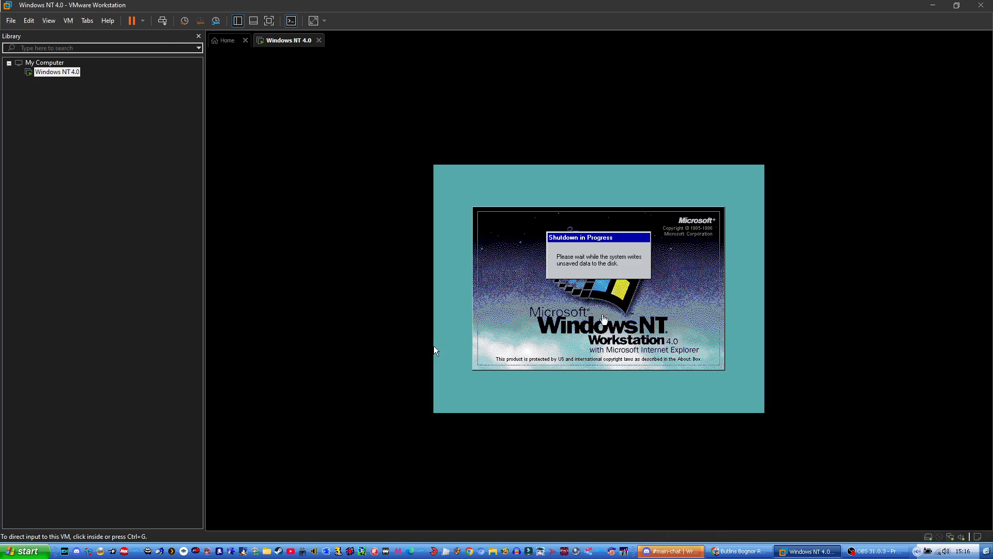
click(562, 336)
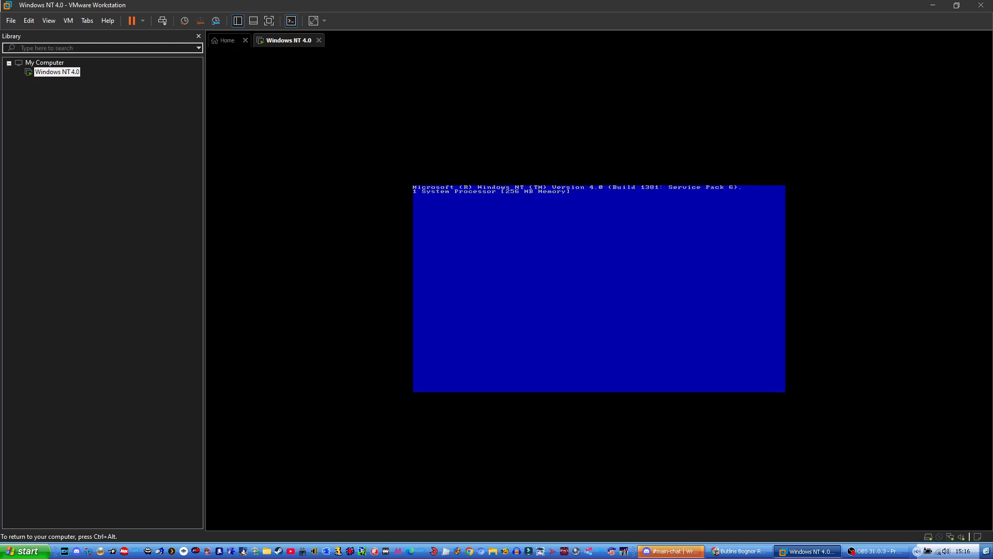
key(ctrl+alt)
click(608, 346)
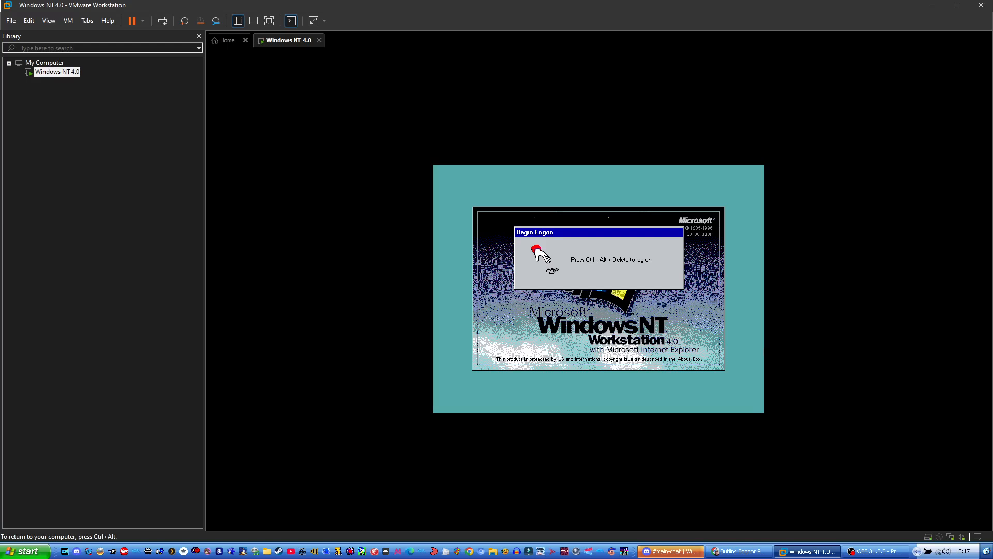
Send Ctrl+Alt+Delete to the restarted virtual machine and log on as Administrator.
key(ctrl+alt)
click(67, 20)
click(109, 76)
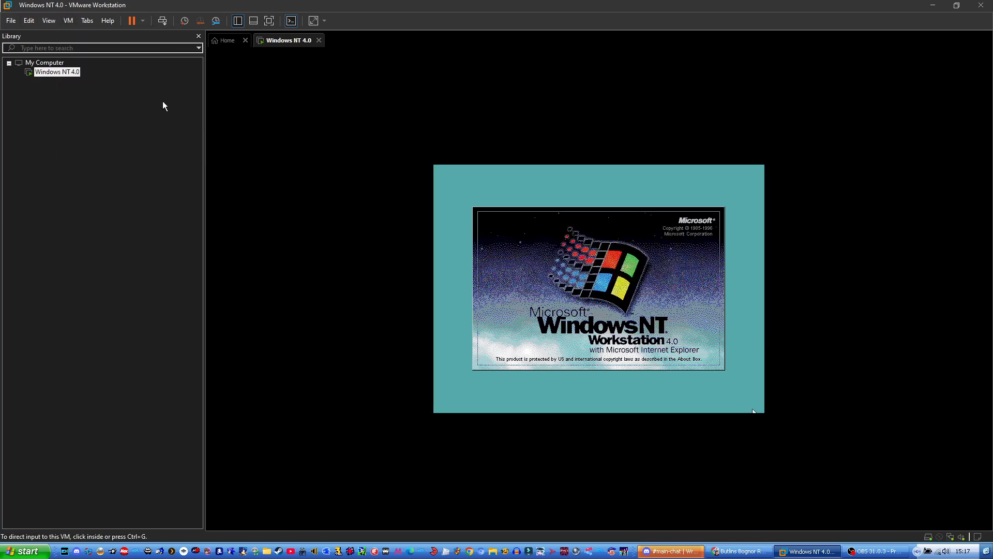
click(610, 304)
click(531, 306)
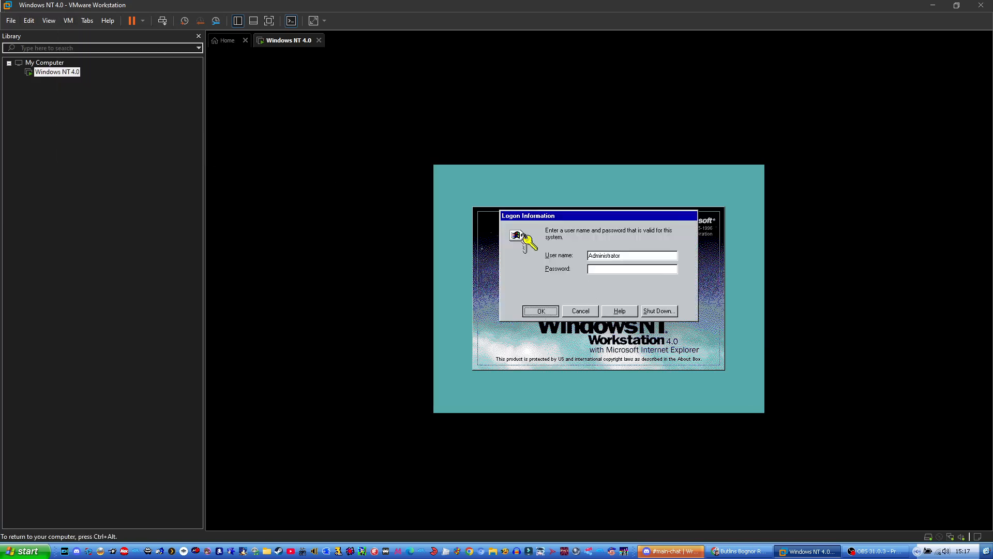
Load Sound card for Windows NT 4.0.iso from the Windows NT folder into the CD/DVD drive, connect it, and return to the guest.
key(ctrl+alt)
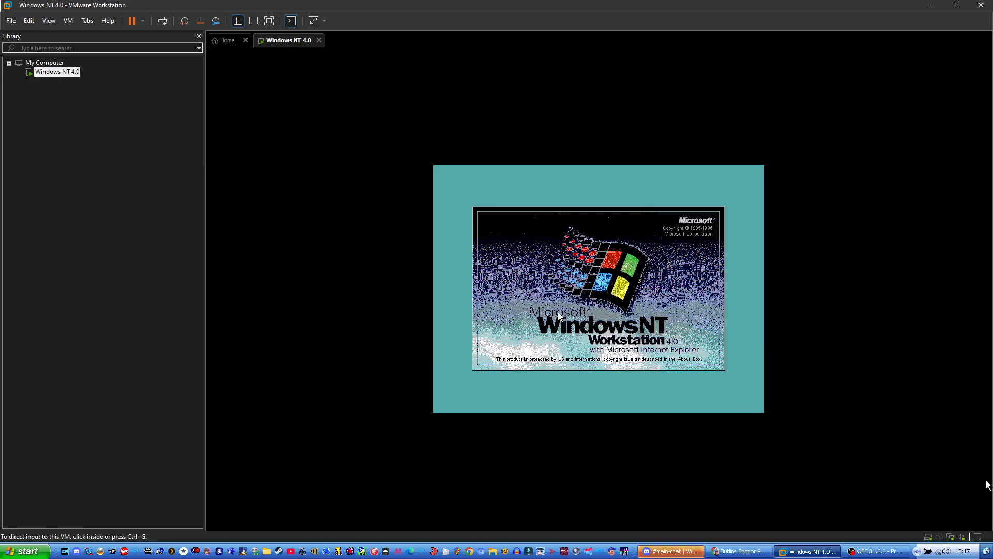
click(940, 539)
click(945, 529)
click(647, 203)
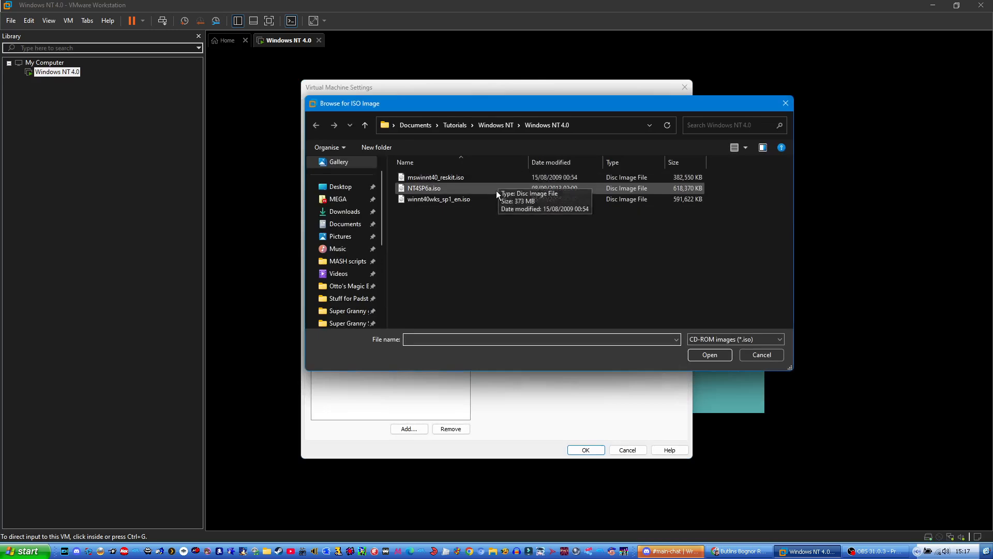
click(495, 129)
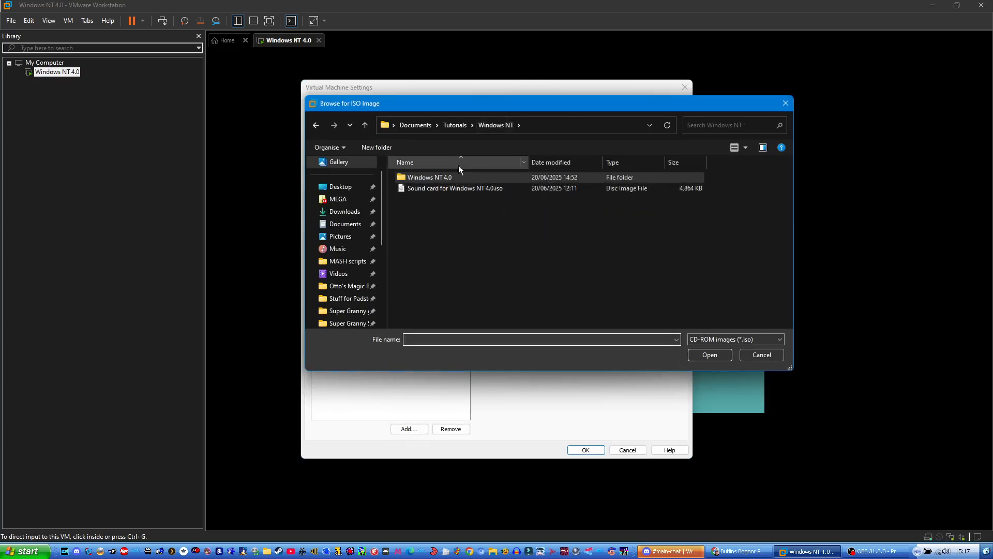
click(470, 187)
click(707, 355)
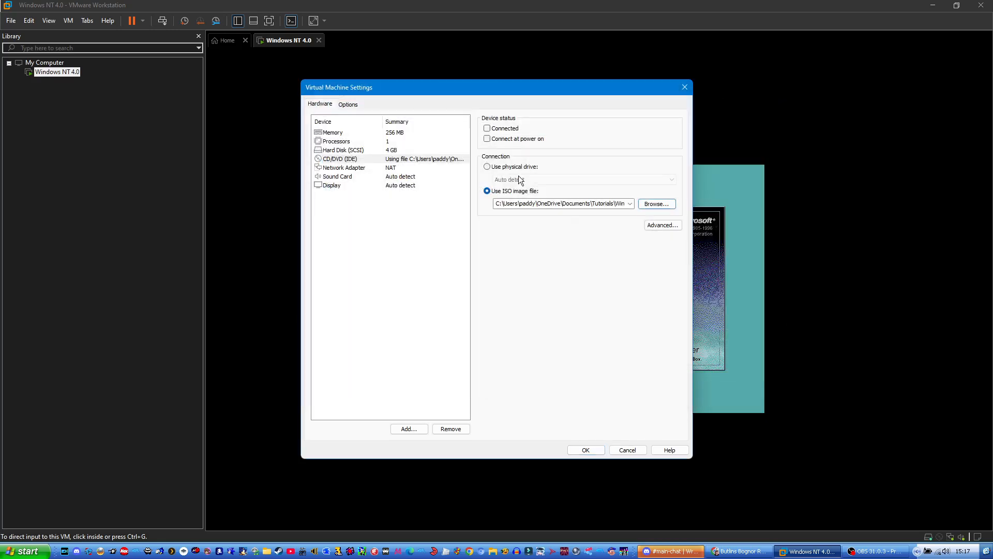
click(590, 448)
click(554, 326)
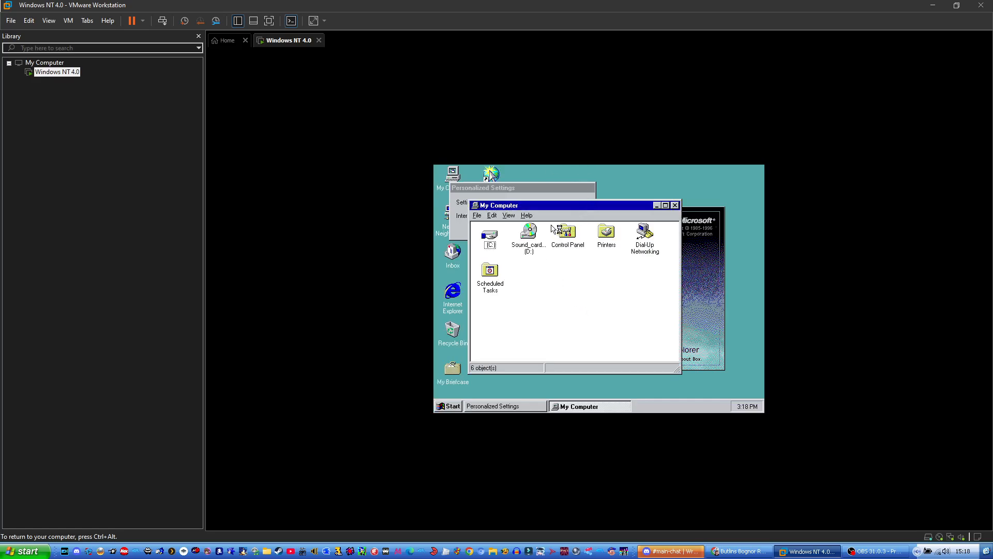
Move the My Computer window aside, run the Creative self-extracting installer from the sound card disc, and close the disc's window.
drag(550, 210, 670, 219)
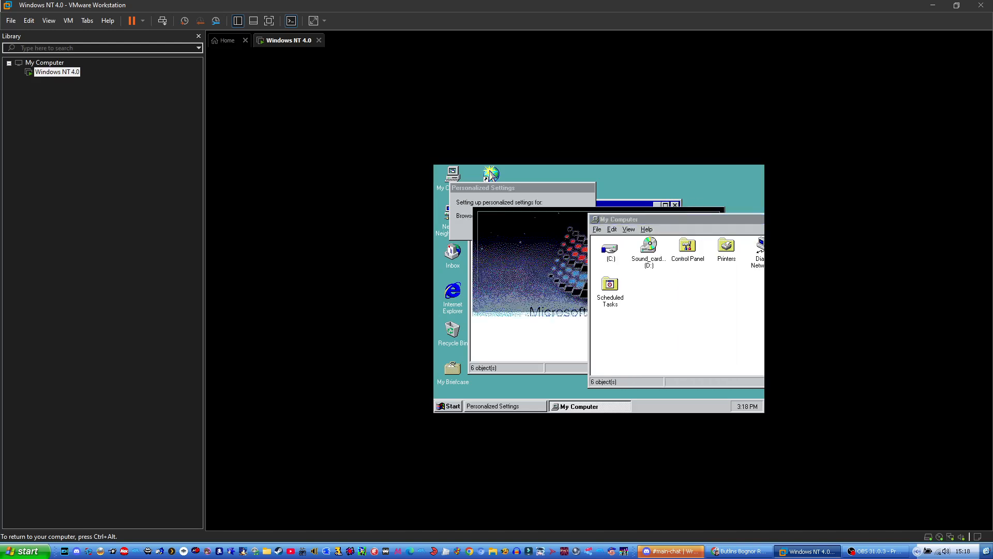
drag(677, 219, 622, 201)
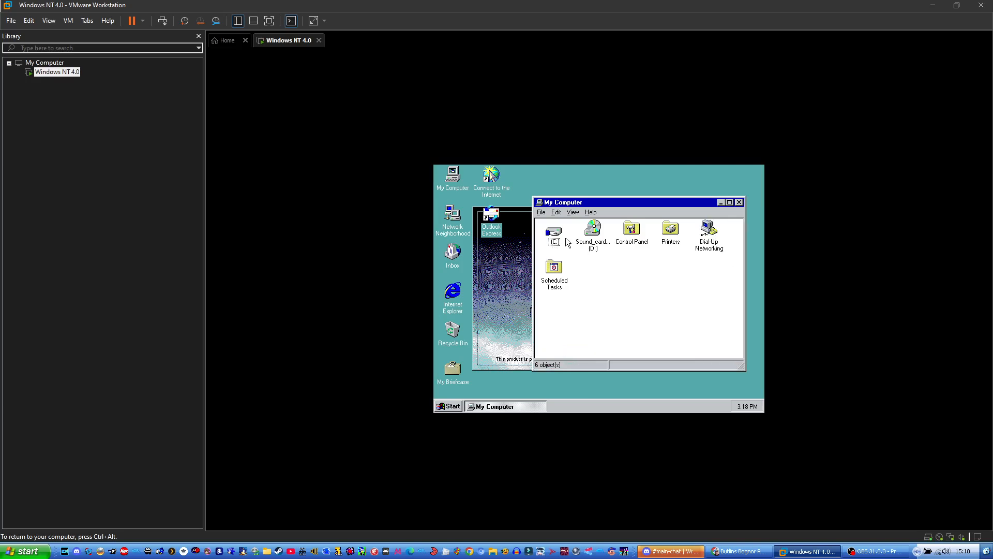
click(587, 229)
double_click(586, 230)
double_click(494, 198)
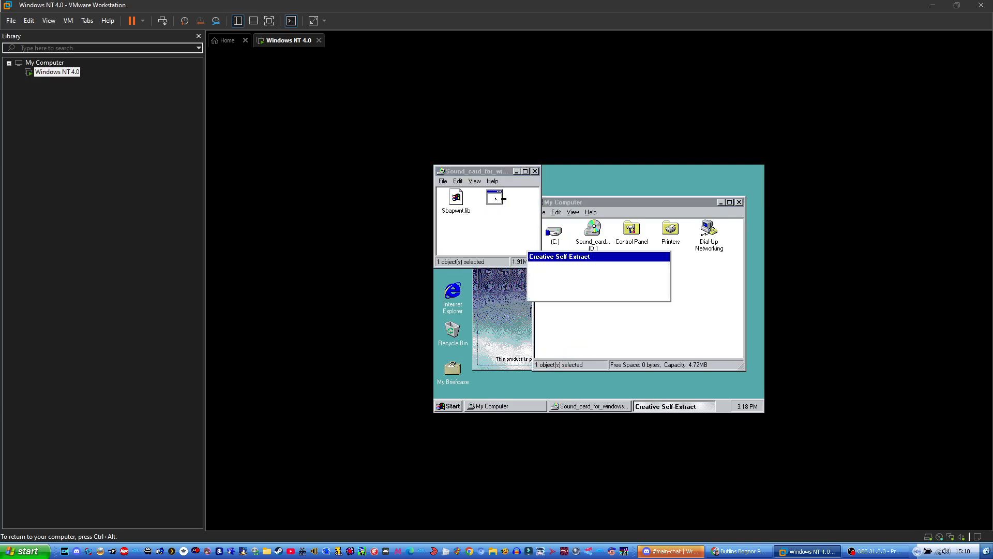
click(535, 172)
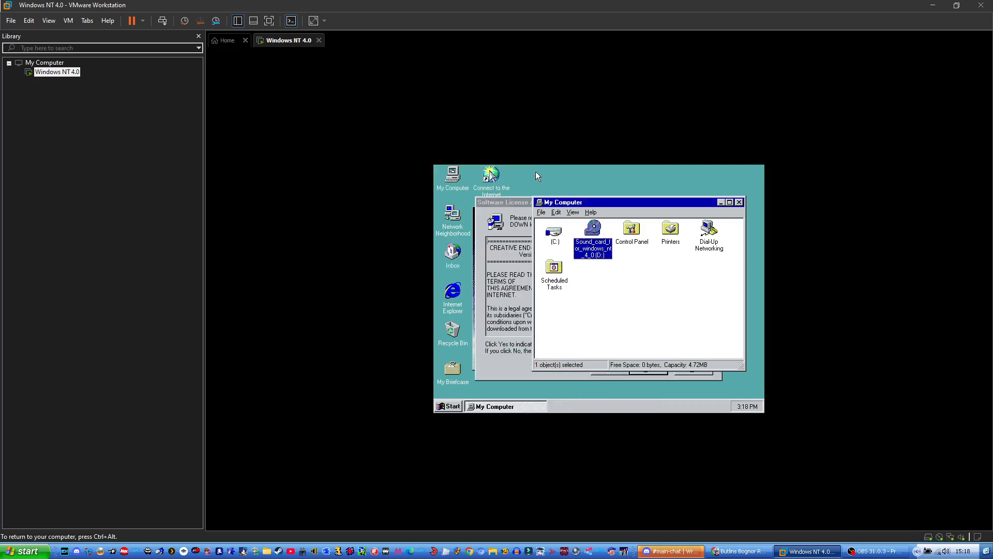
Accept the Creative licence agreement, continue past the readme, dismiss the Dr. Watson error, and finish setup with an immediate restart.
click(512, 258)
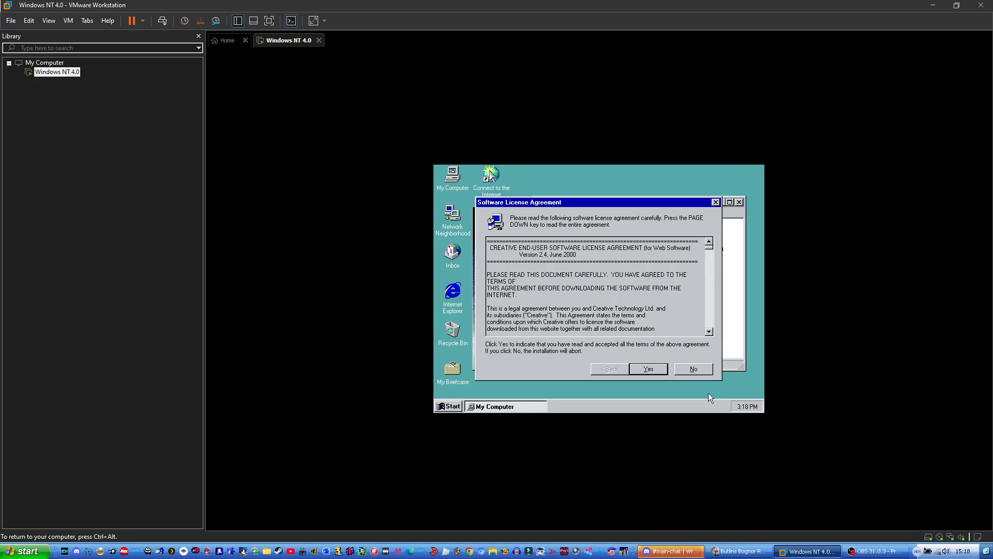
click(654, 369)
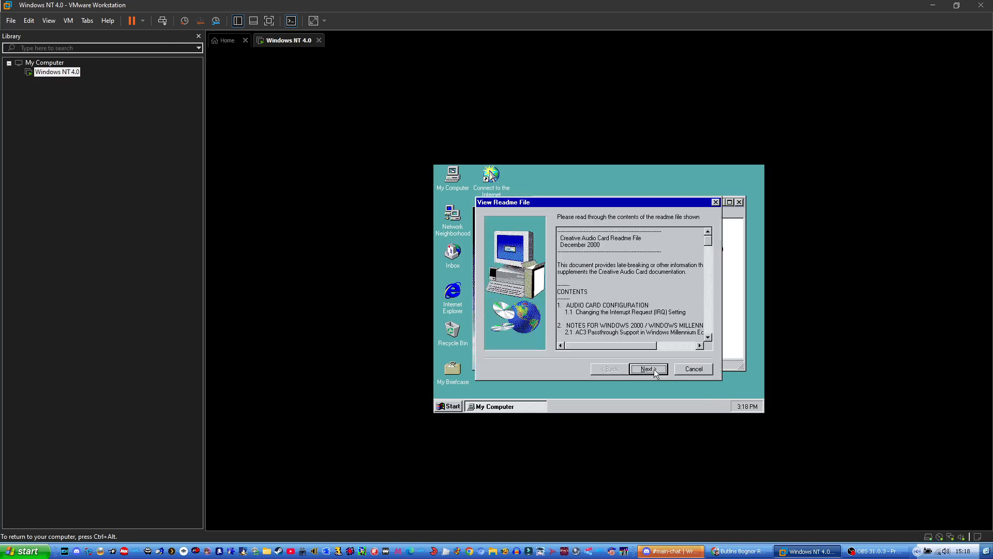
click(647, 369)
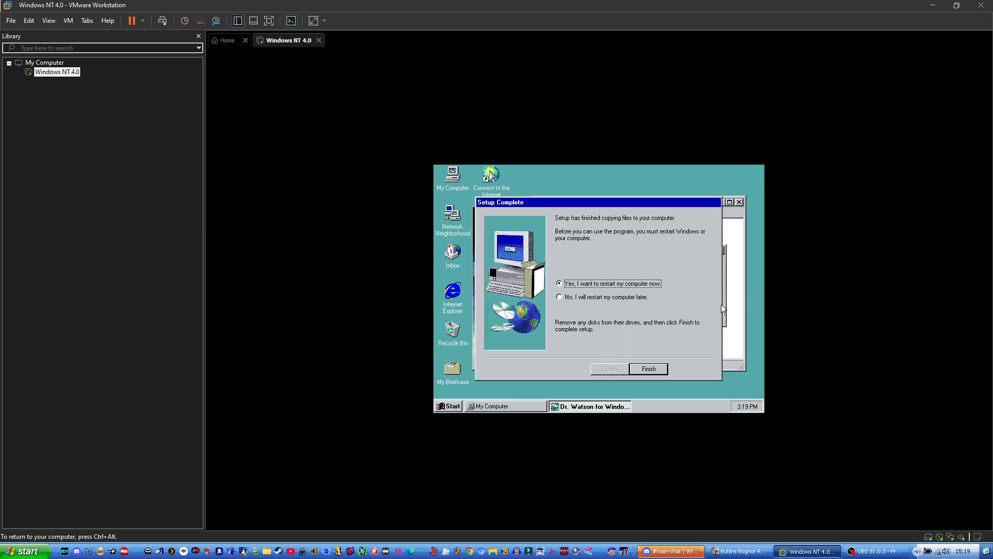
click(724, 305)
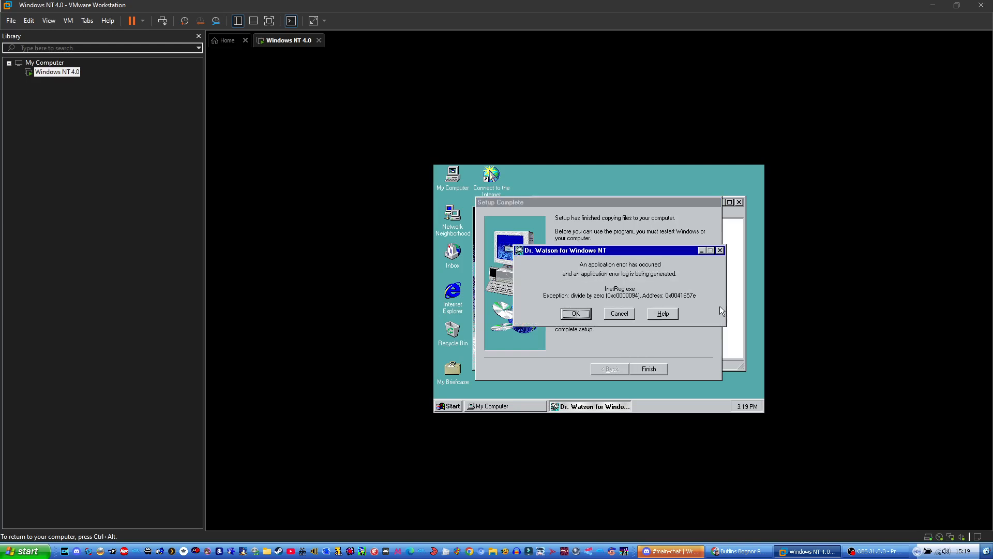
click(585, 314)
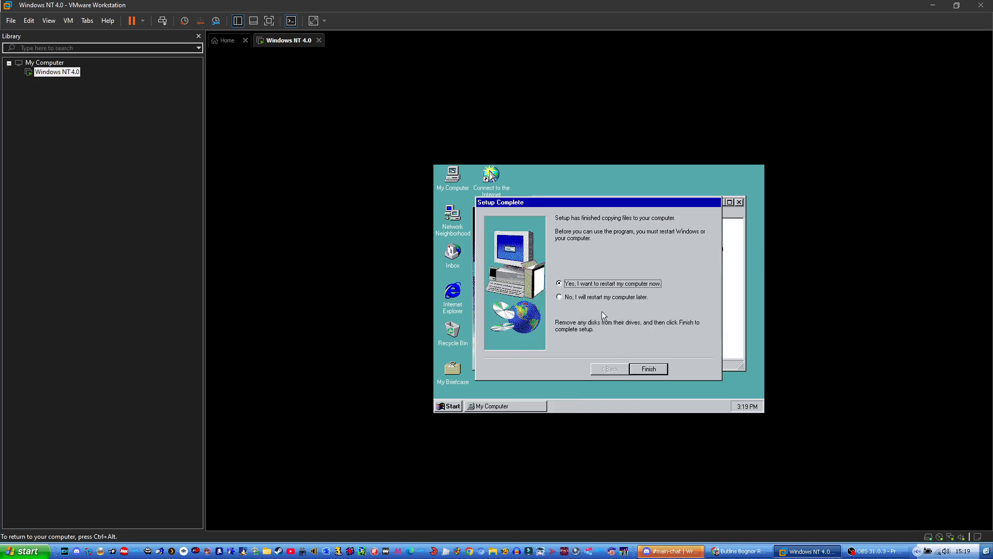
click(650, 369)
click(648, 368)
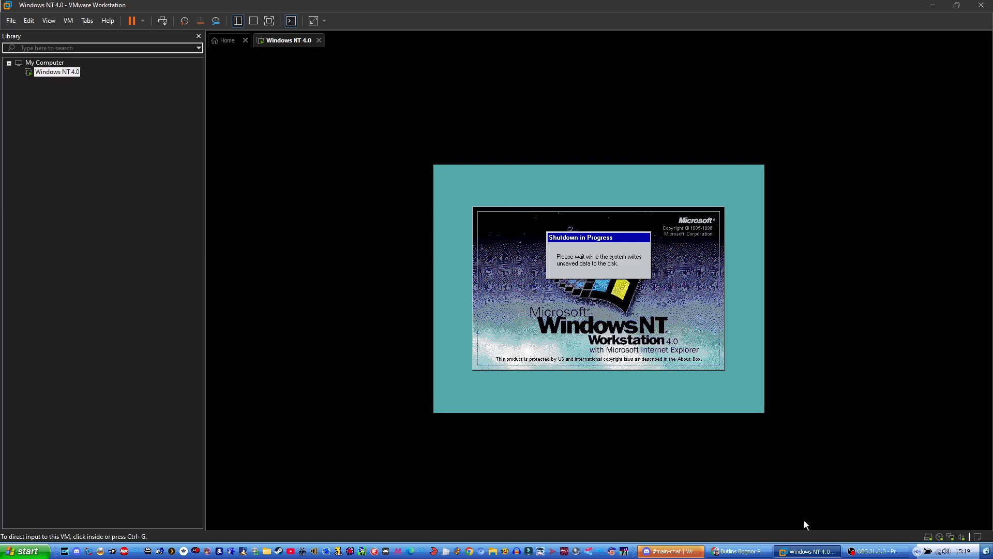
click(879, 551)
click(882, 555)
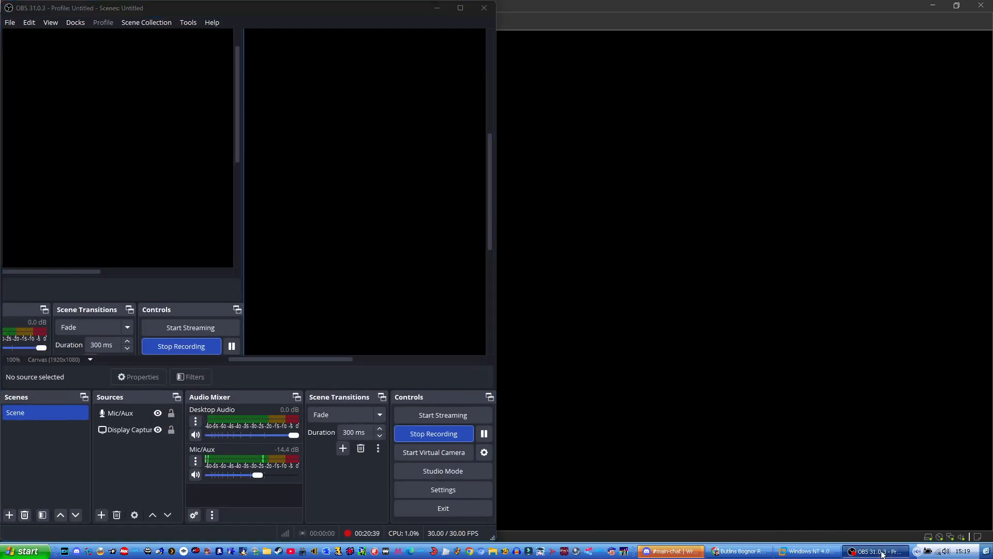
click(712, 350)
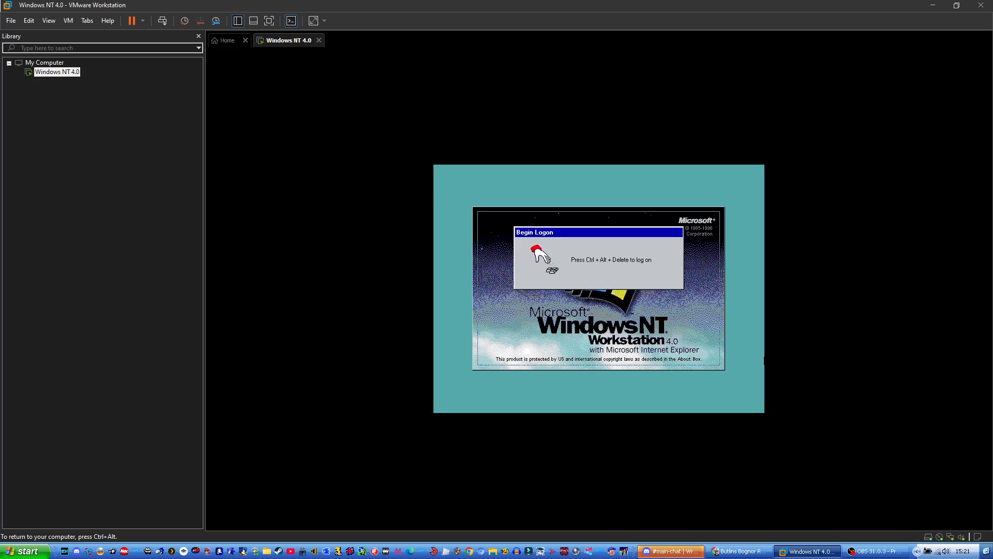
Send Ctrl+Alt+Delete to the virtual machine at the Begin Logon prompt and log on as Administrator.
key(ctrl+alt)
click(67, 21)
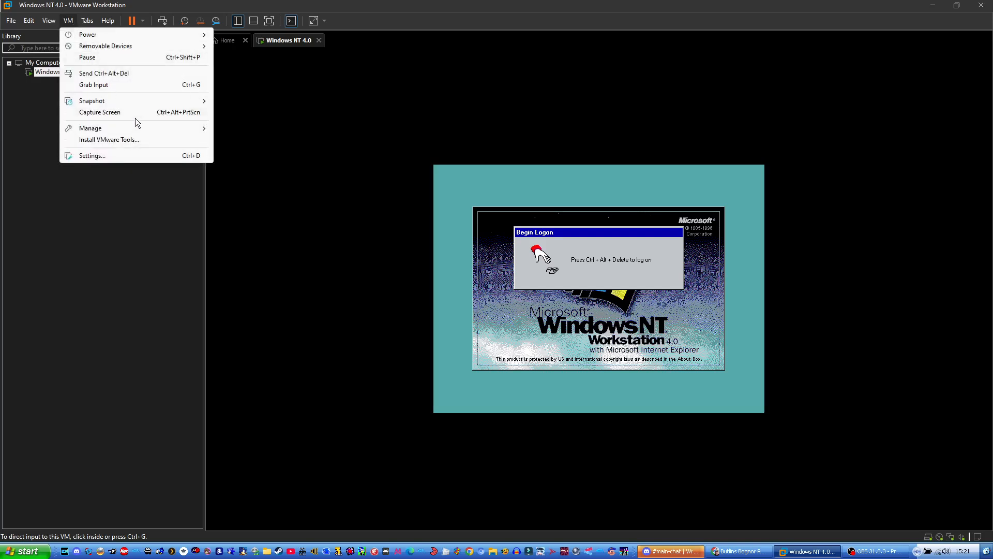
click(125, 75)
click(575, 250)
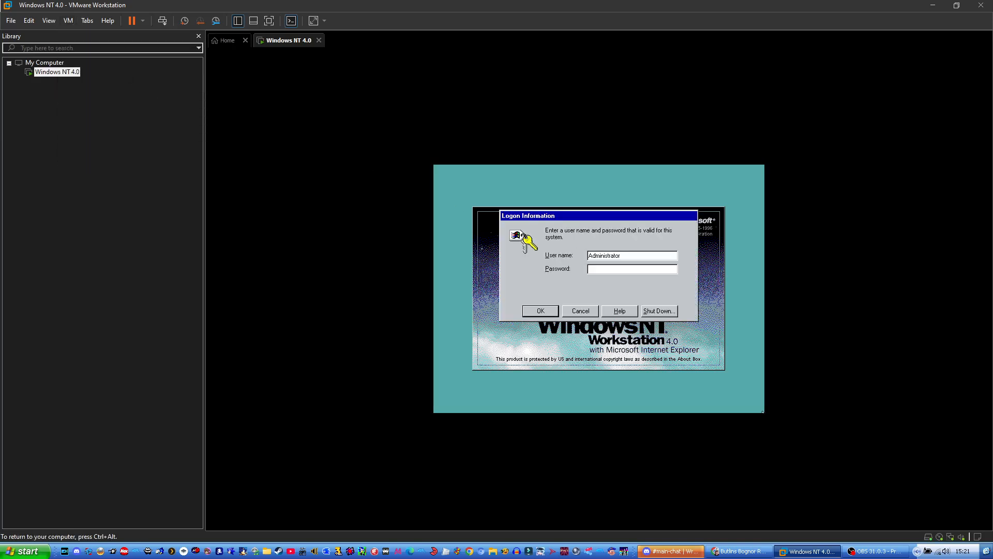
click(546, 309)
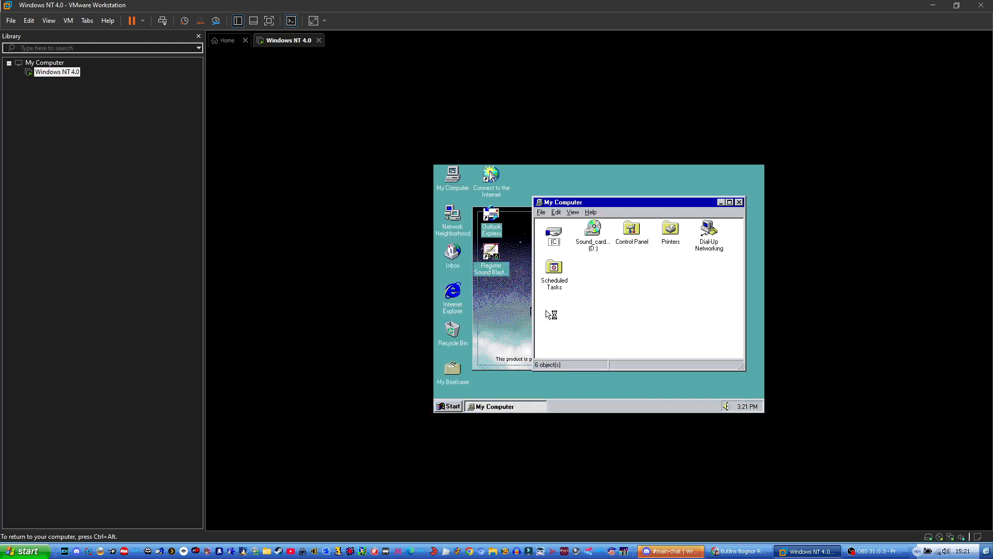
Close the My Computer window, delete the Register Sound Blaster shortcut from the desktop, and empty the Recycle Bin.
click(739, 203)
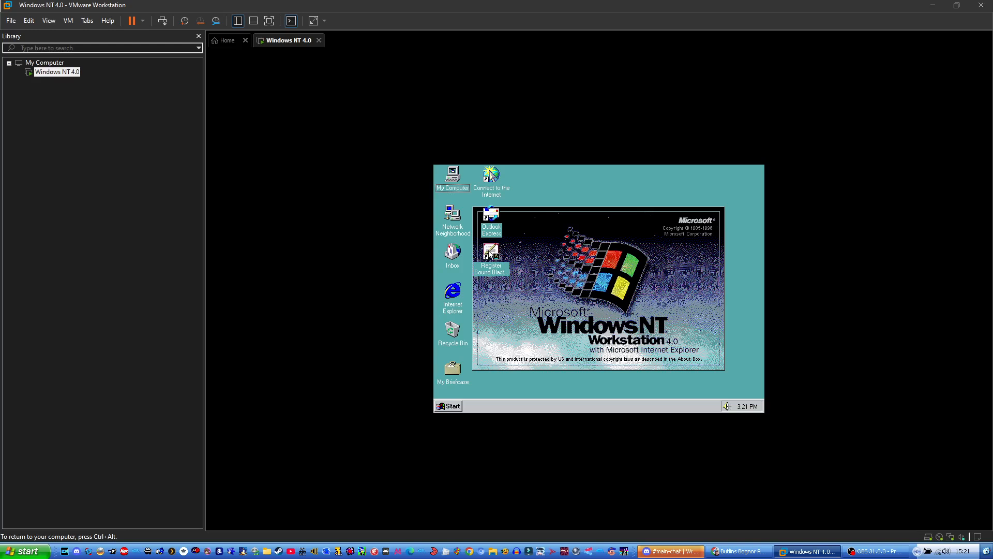
drag(490, 255, 448, 334)
right_click(450, 331)
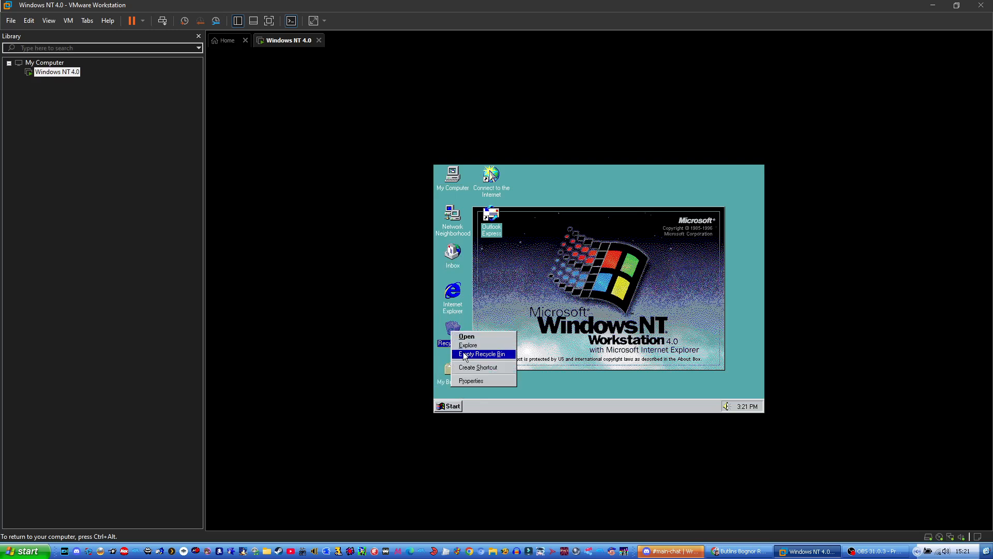
click(464, 355)
click(632, 298)
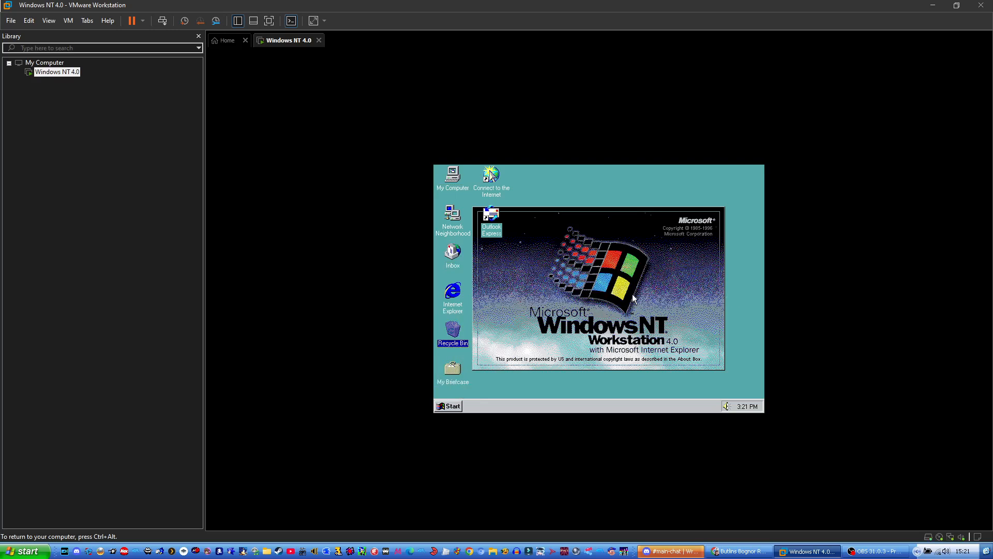
Set the desktop wallpaper to winnt256 in Display Properties.
right_click(615, 288)
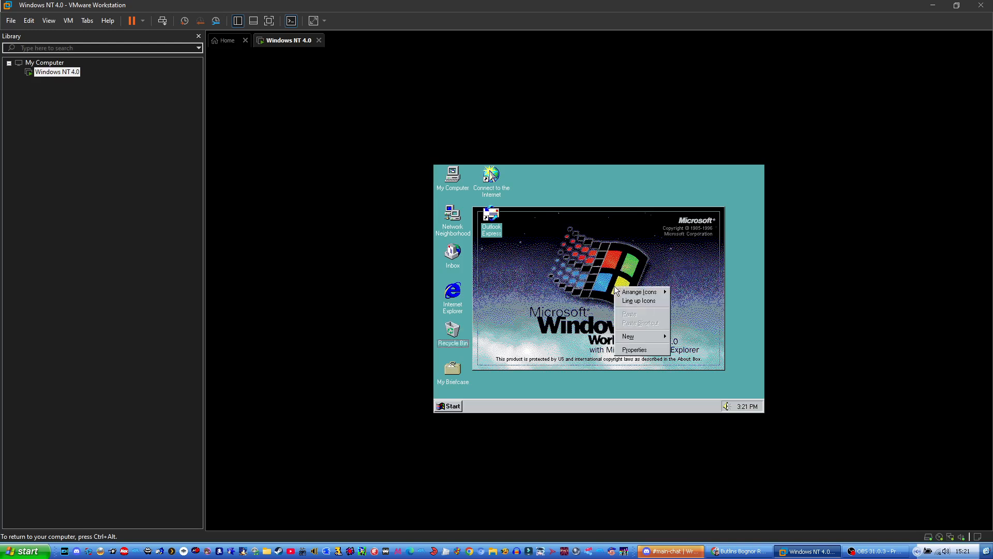
click(626, 349)
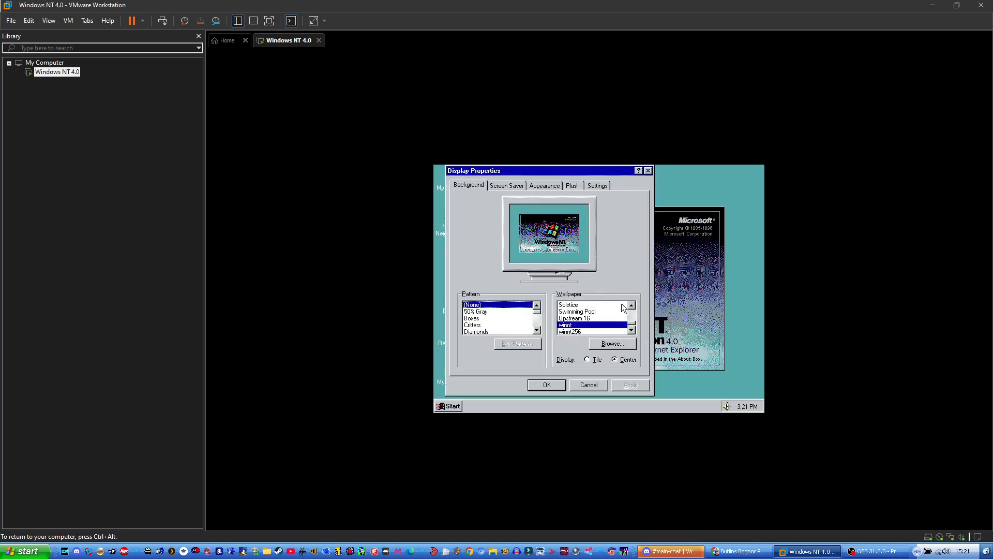
click(589, 331)
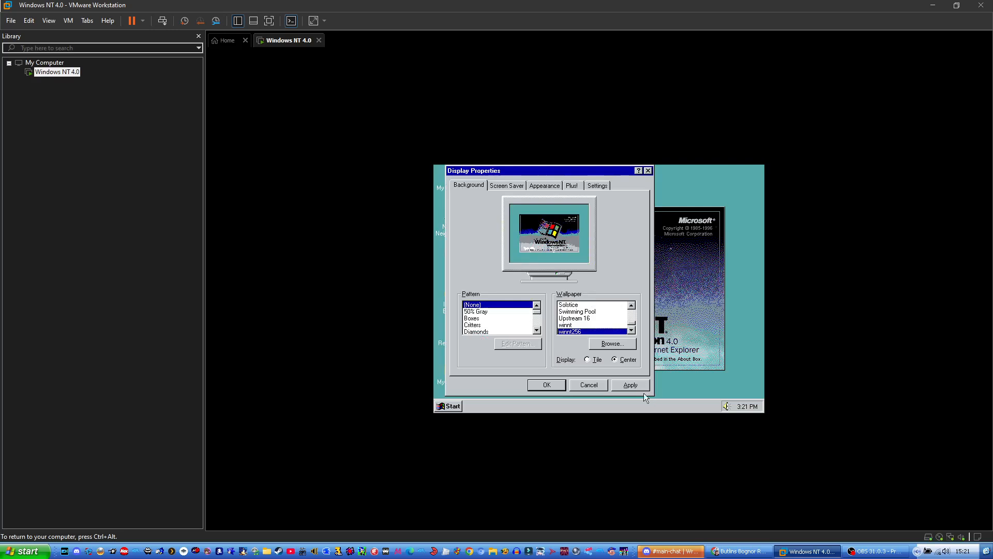
click(640, 387)
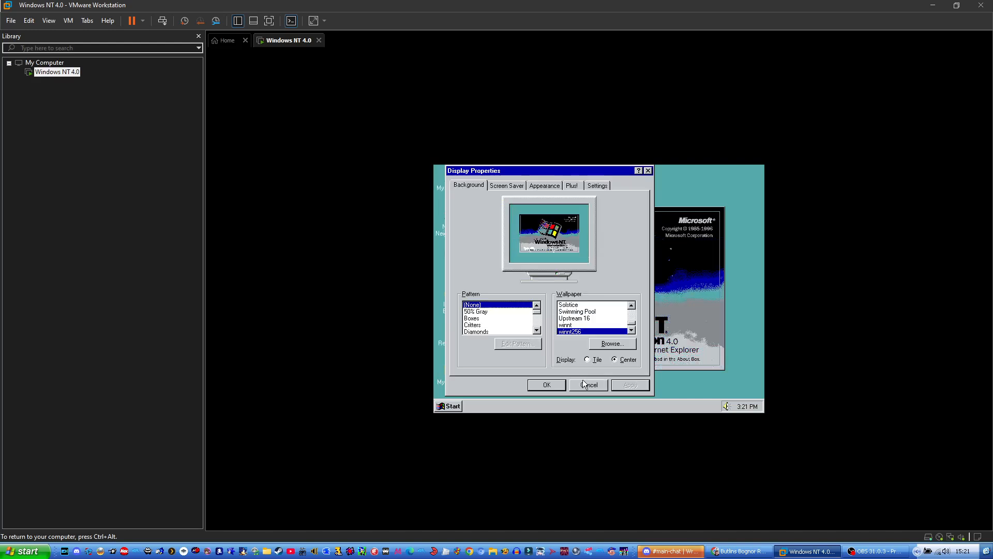
click(557, 384)
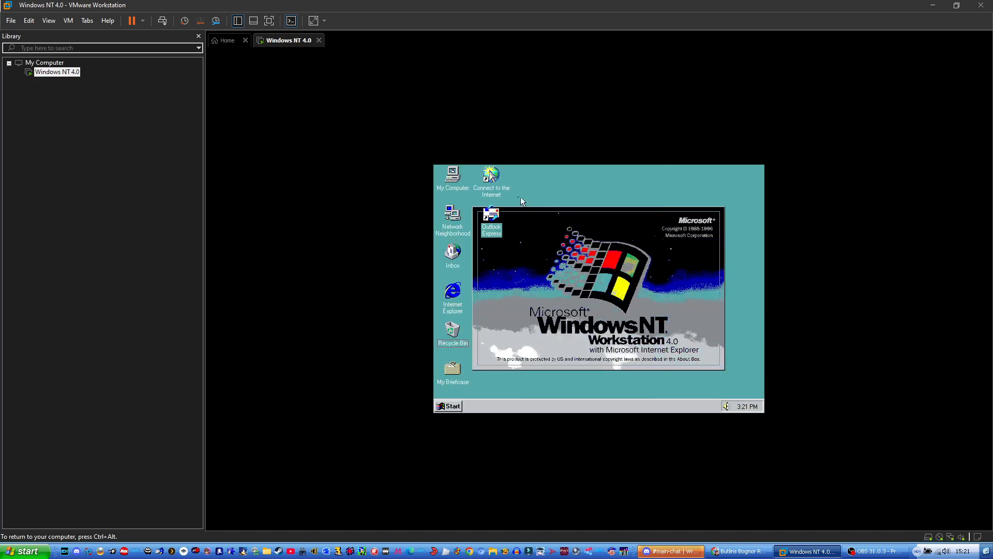
Complete the Internet Connection Wizard using a local area network (LAN), automatic proxy discovery, and no Internet mail account.
double_click(492, 179)
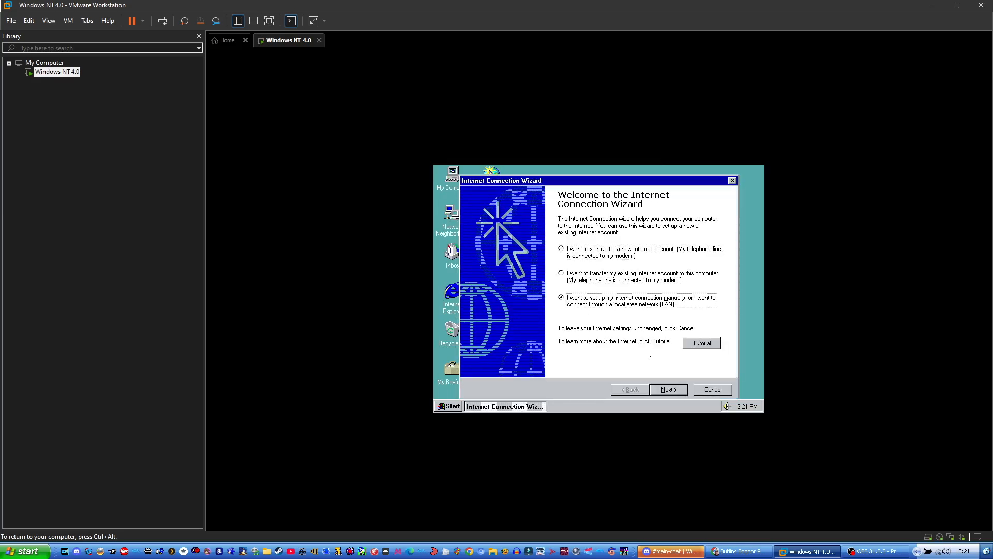
click(673, 389)
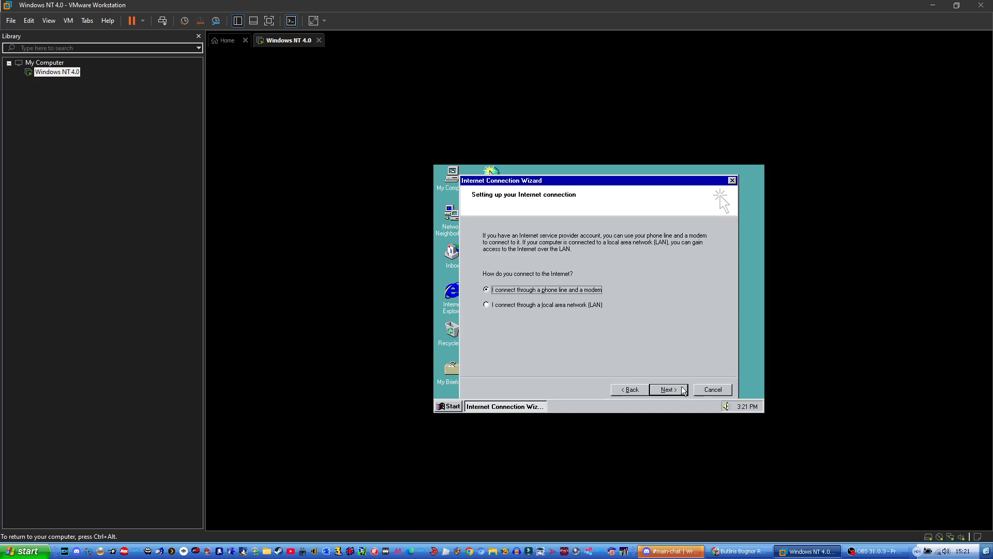
click(574, 305)
click(674, 388)
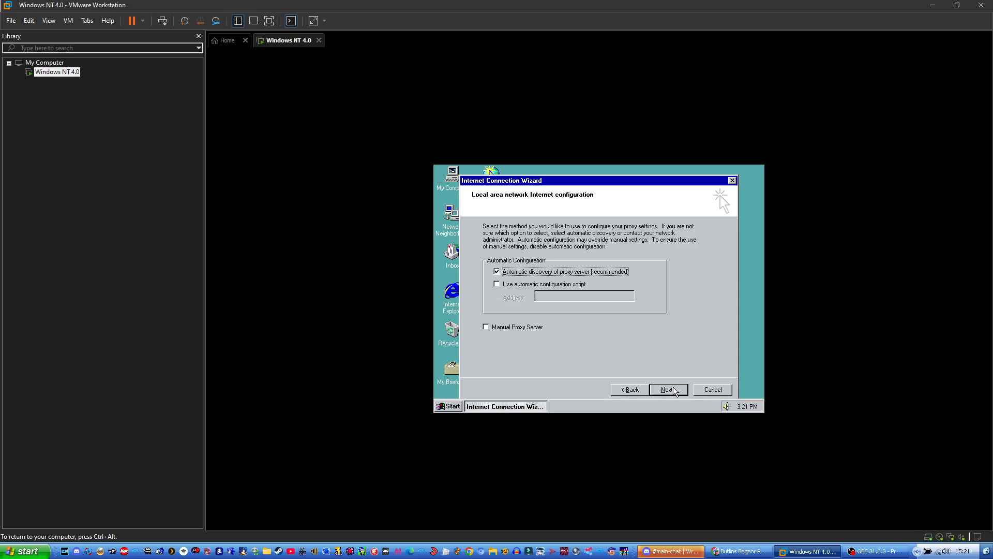
click(674, 392)
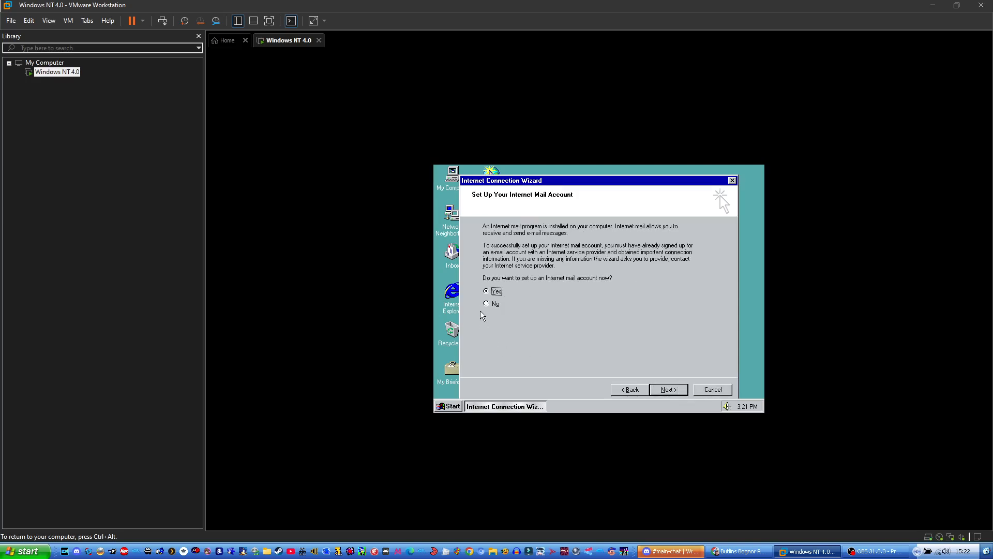
click(493, 303)
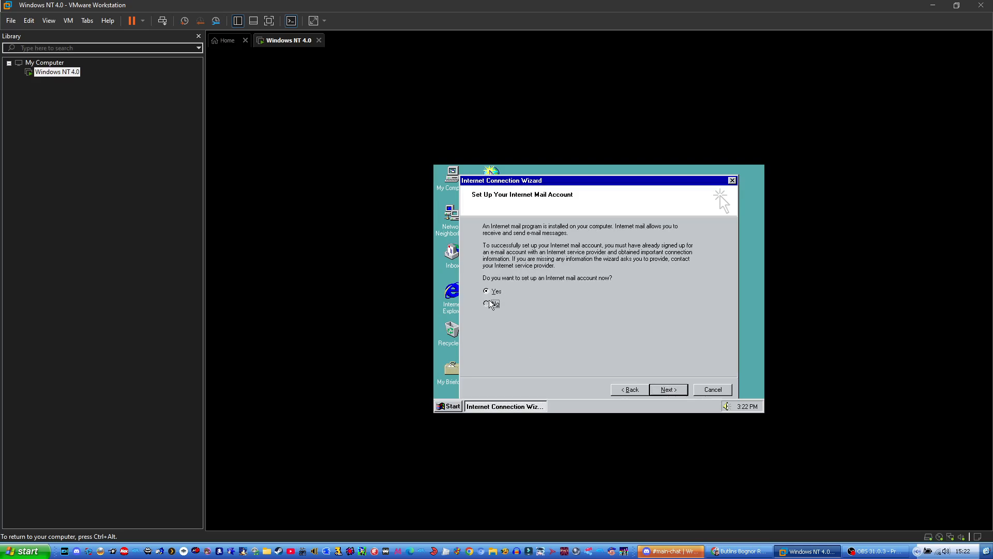
click(671, 389)
click(670, 389)
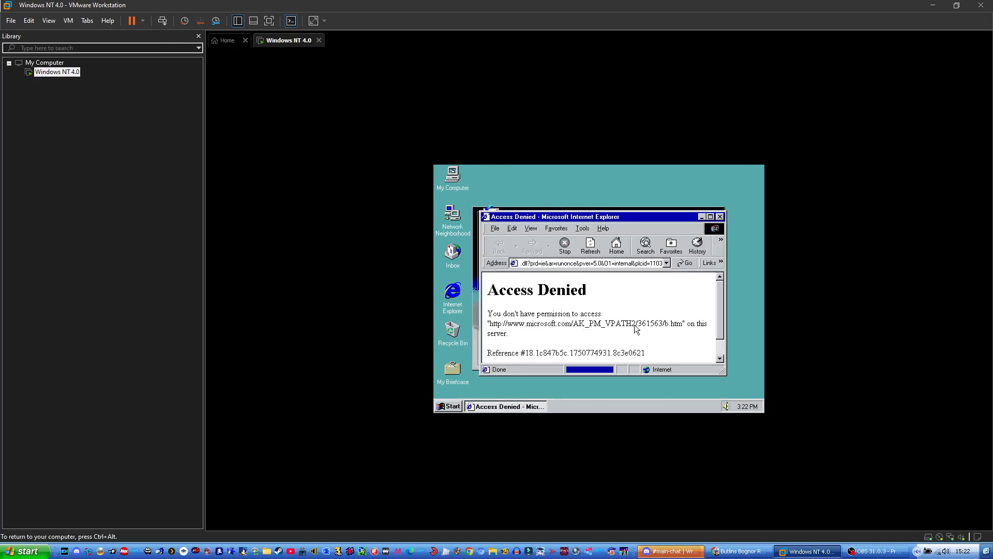
Close the Internet Explorer window and move the Outlook Express shortcut up beside My Computer on the desktop.
click(719, 216)
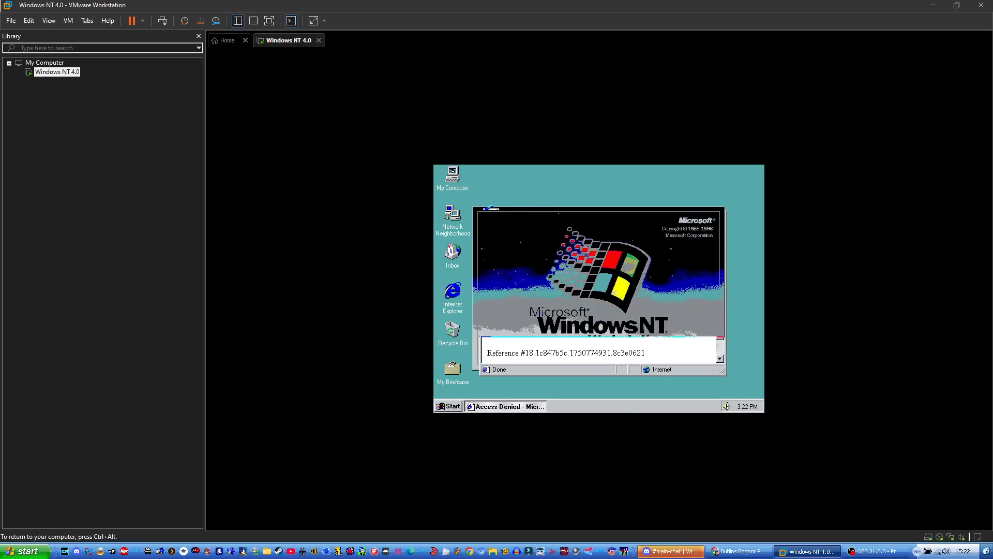
drag(485, 221, 488, 176)
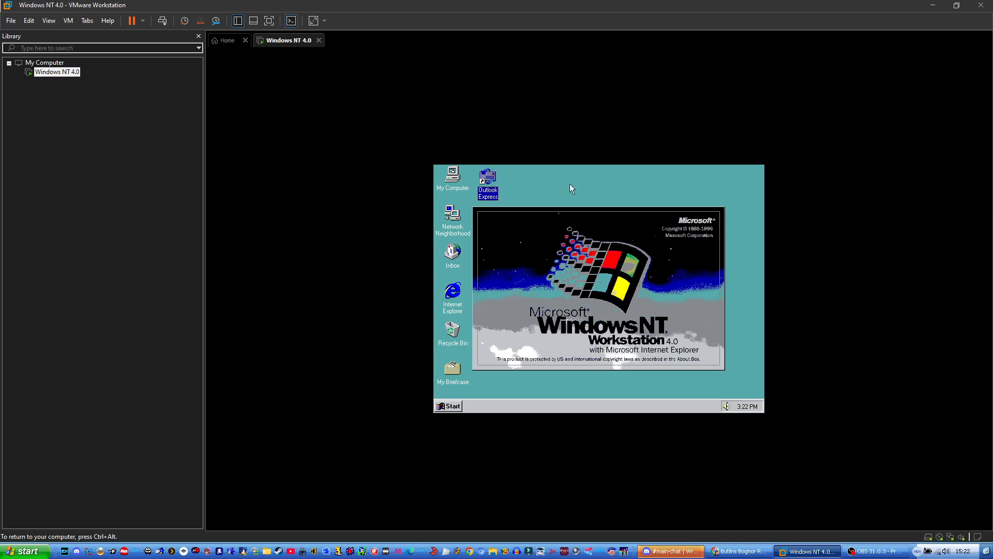
Start the VMware Tools installation from the host and install it in the guest with the Complete setup type.
click(67, 20)
click(93, 139)
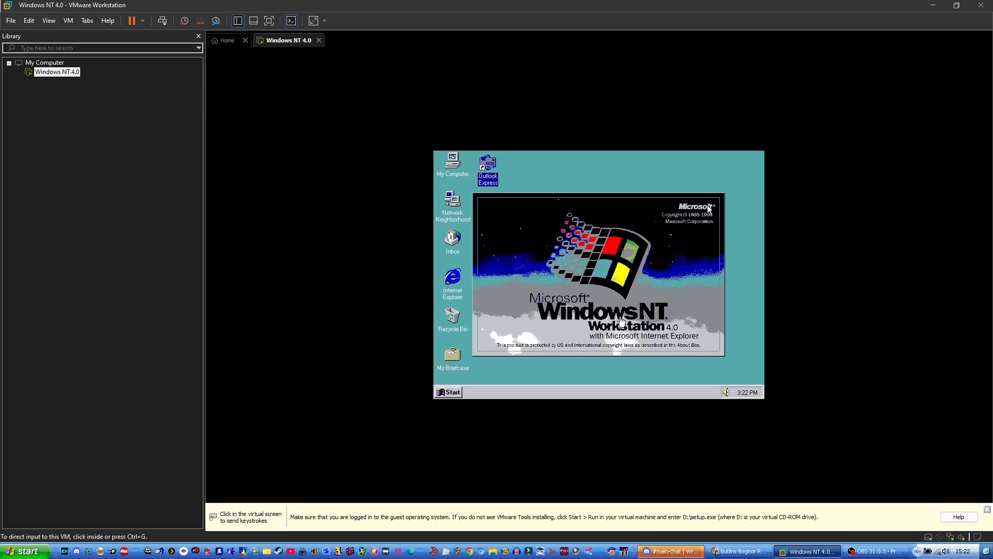
click(697, 196)
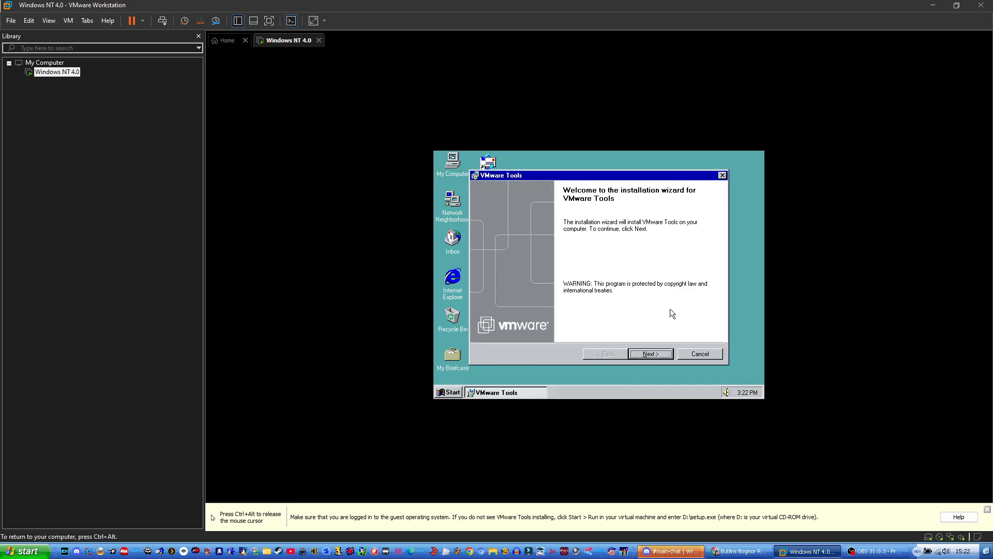
click(653, 356)
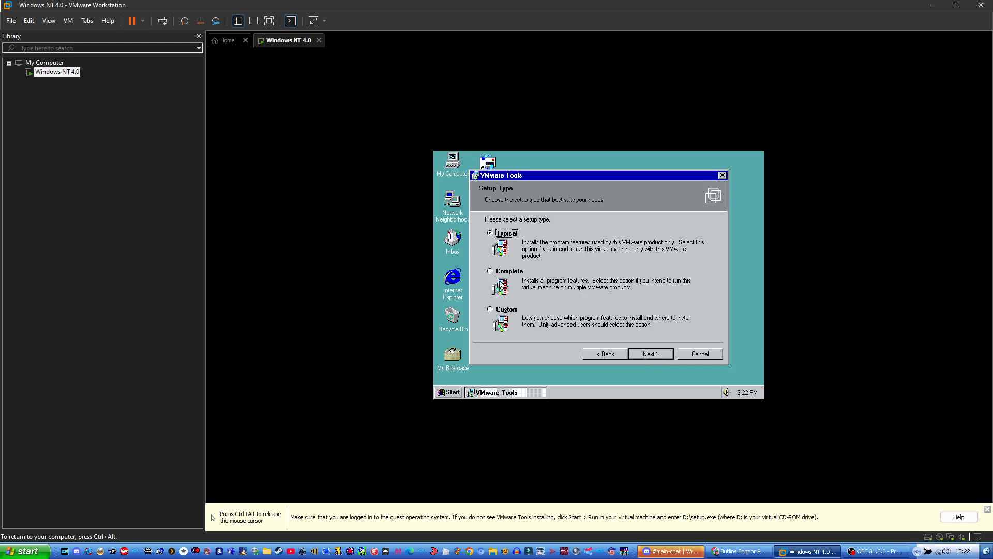
click(495, 271)
click(650, 354)
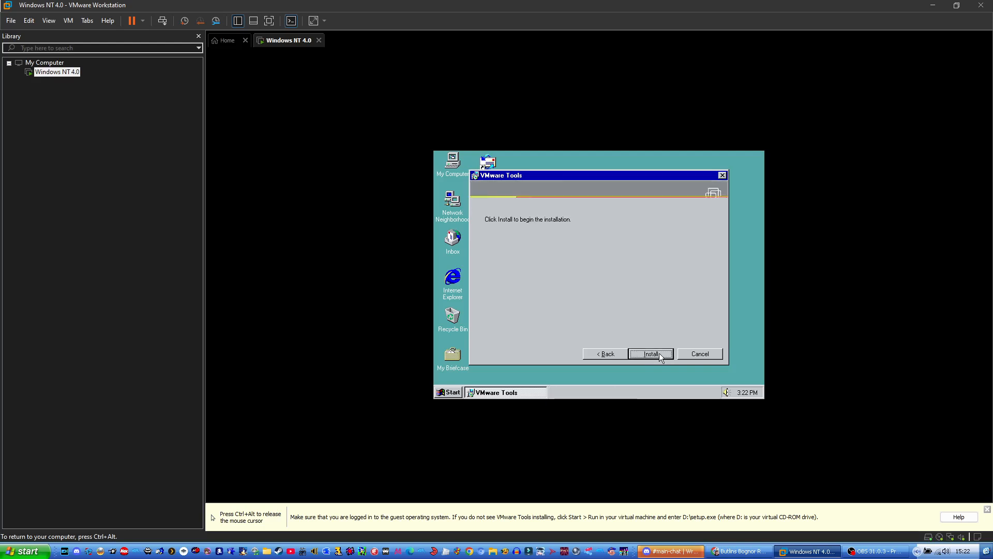
click(658, 356)
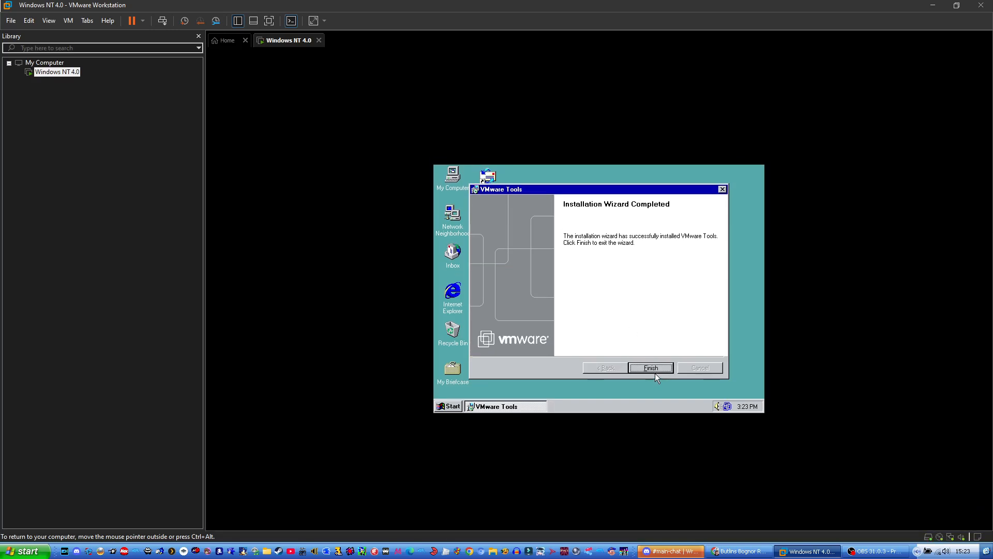
Finish the VMware Tools wizard and confirm both requests to restart the guest system.
click(653, 369)
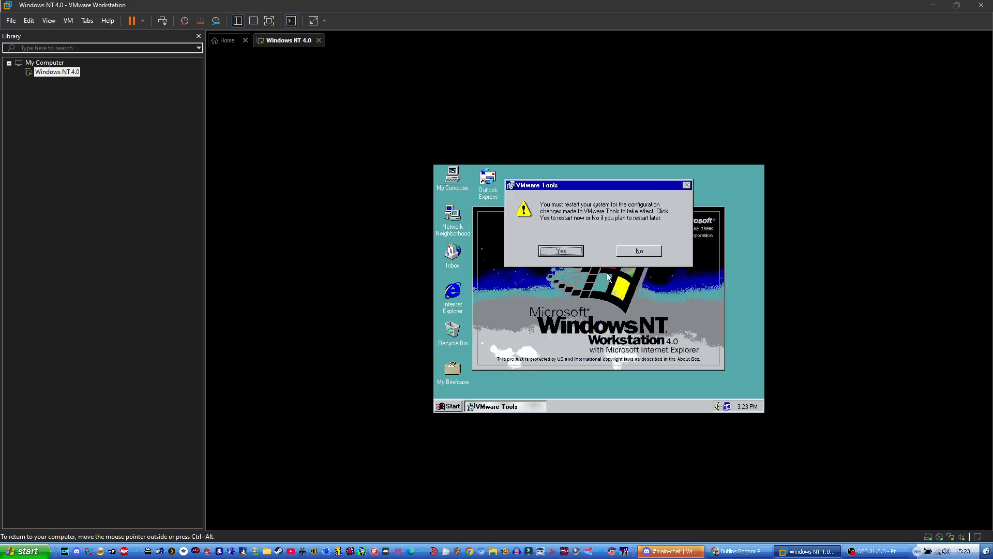
click(562, 252)
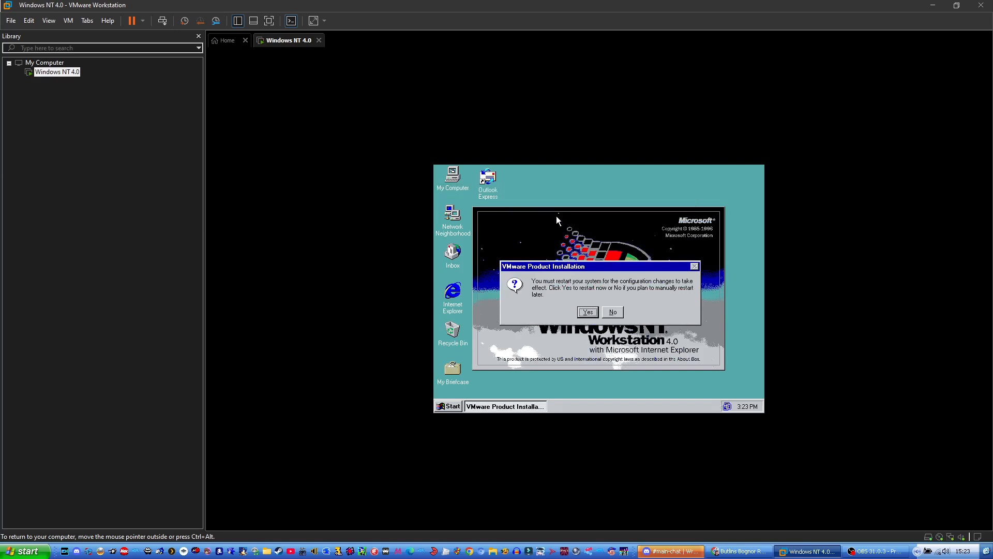
key(Return)
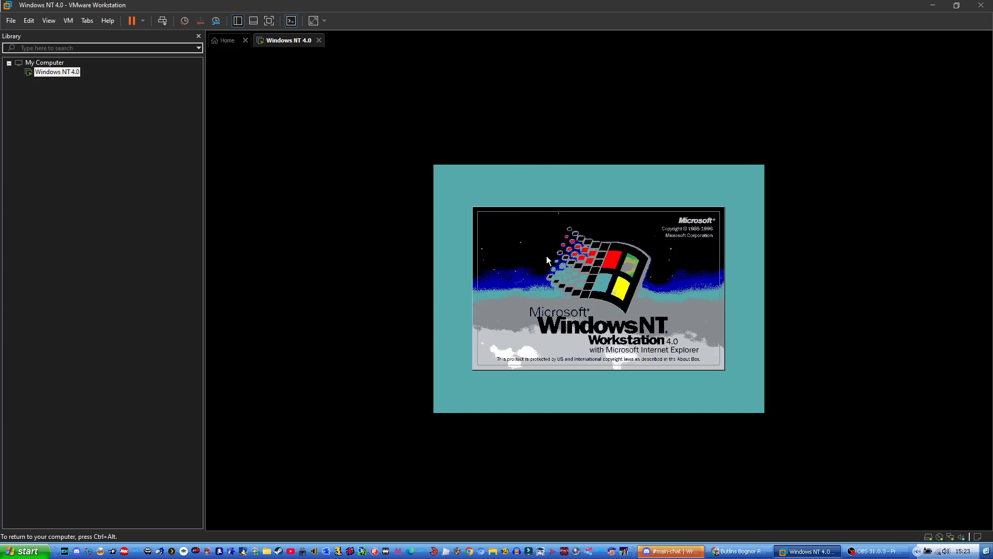
Send Ctrl+Alt+Del to the guest and log on to Windows NT as Administrator with the password left blank.
key(ctrl+alt)
click(546, 256)
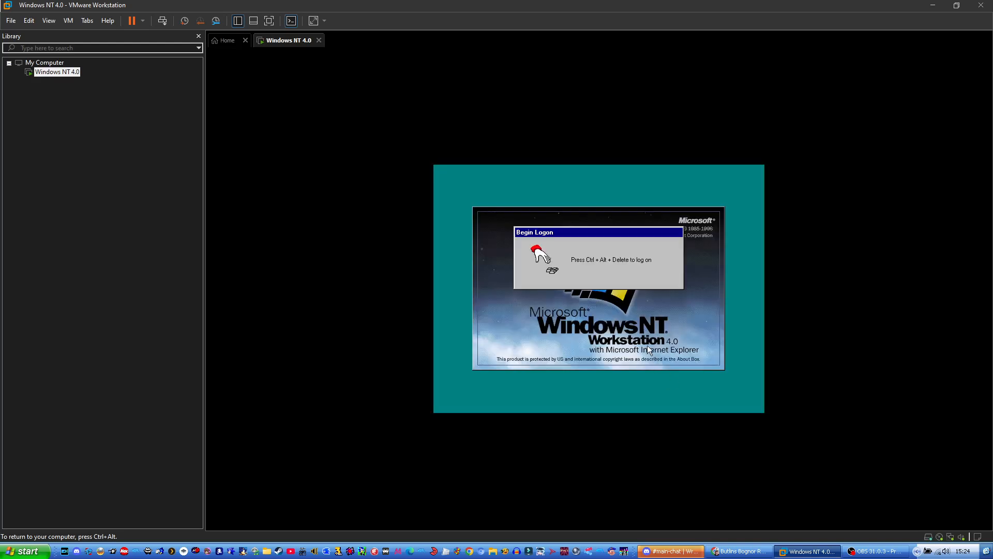
key(ctrl+alt)
click(68, 21)
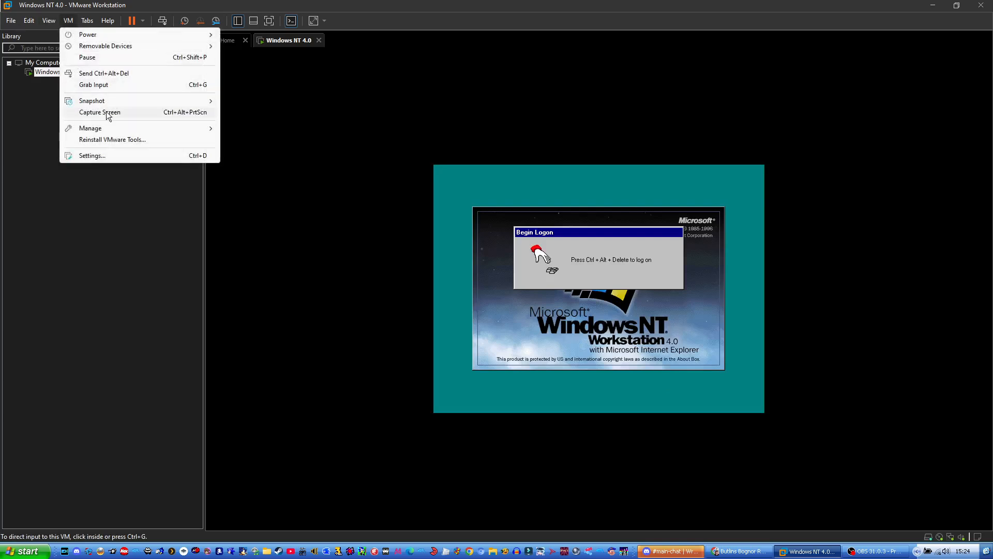
click(106, 74)
click(454, 274)
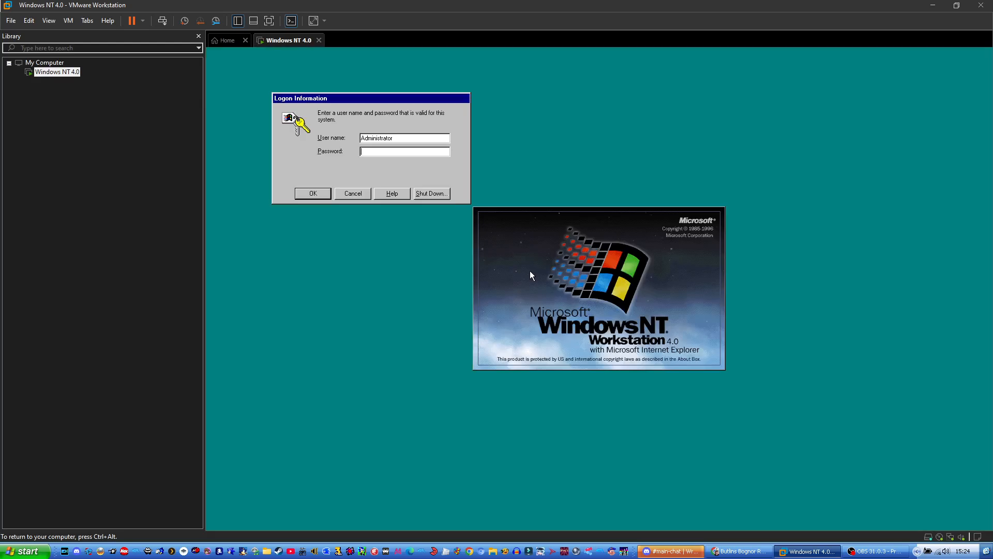
click(328, 195)
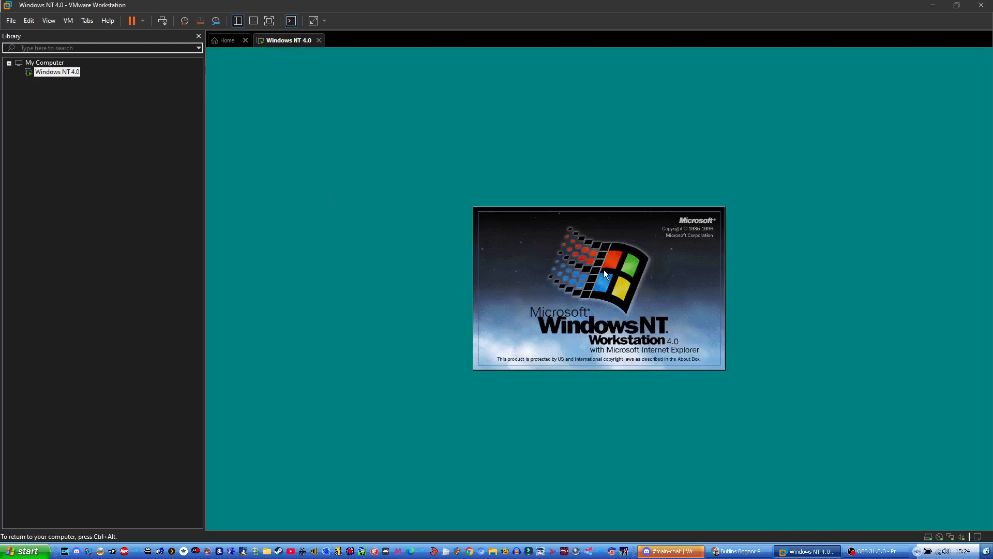
Switch the virtual machine to full screen and dismiss the invalid display settings notice.
key(ctrl+alt)
click(266, 21)
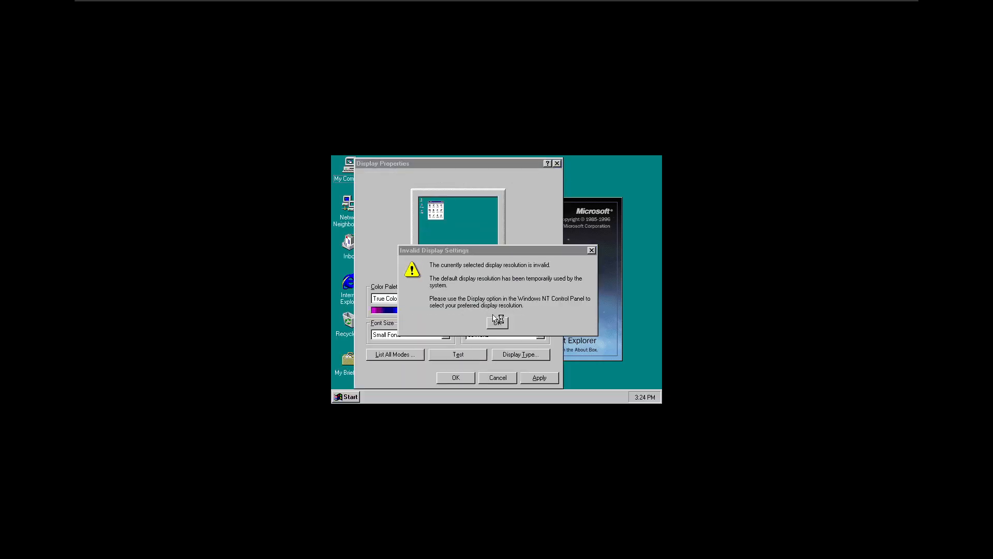
click(497, 324)
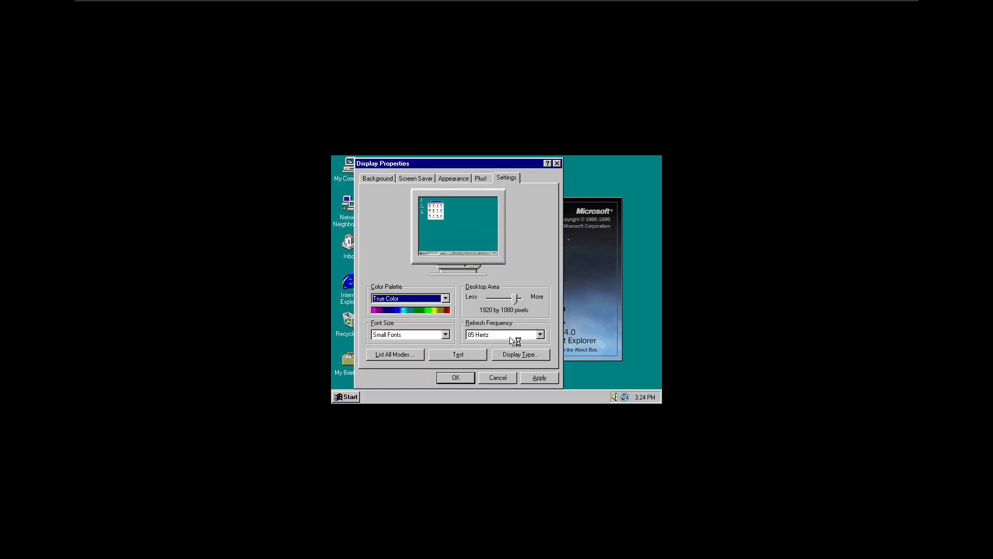
Open the VMware Tools properties, cancel without changes, and remove the VMware Tools icon from the guest's taskbar.
click(626, 396)
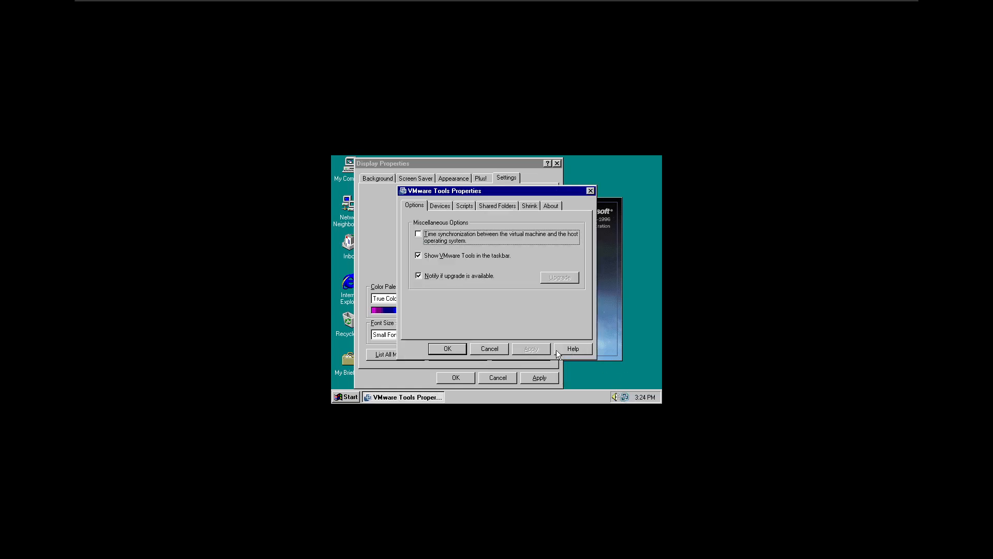
click(486, 348)
click(626, 397)
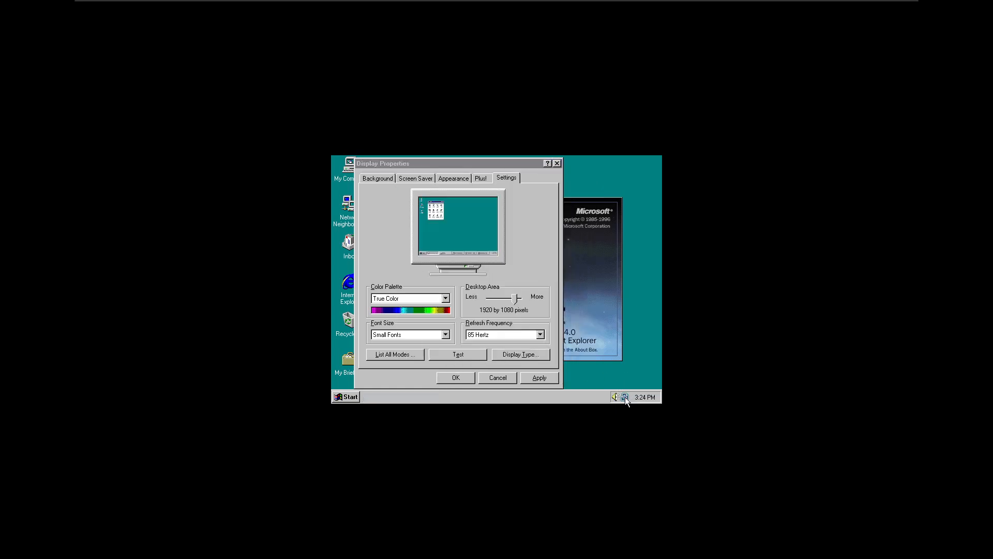
right_click(625, 397)
click(616, 390)
Apply the 1920 by 1080 True Color display settings at 85 Hertz without testing and close Display Properties.
click(544, 376)
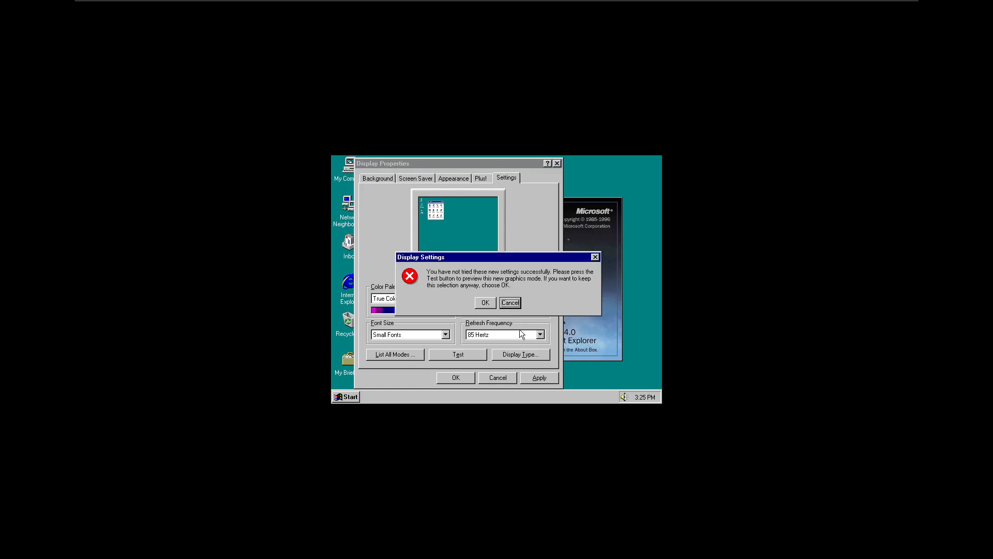
click(490, 302)
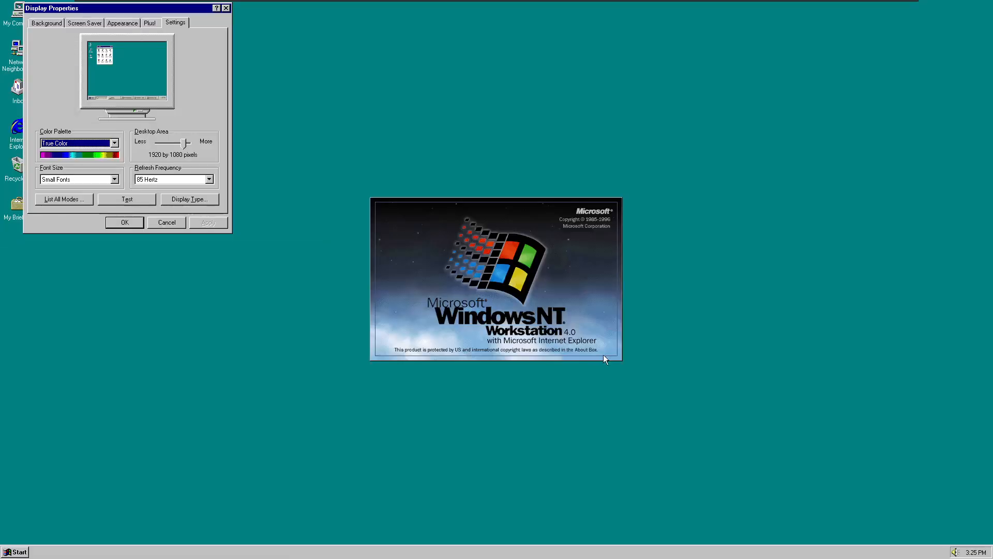
click(138, 225)
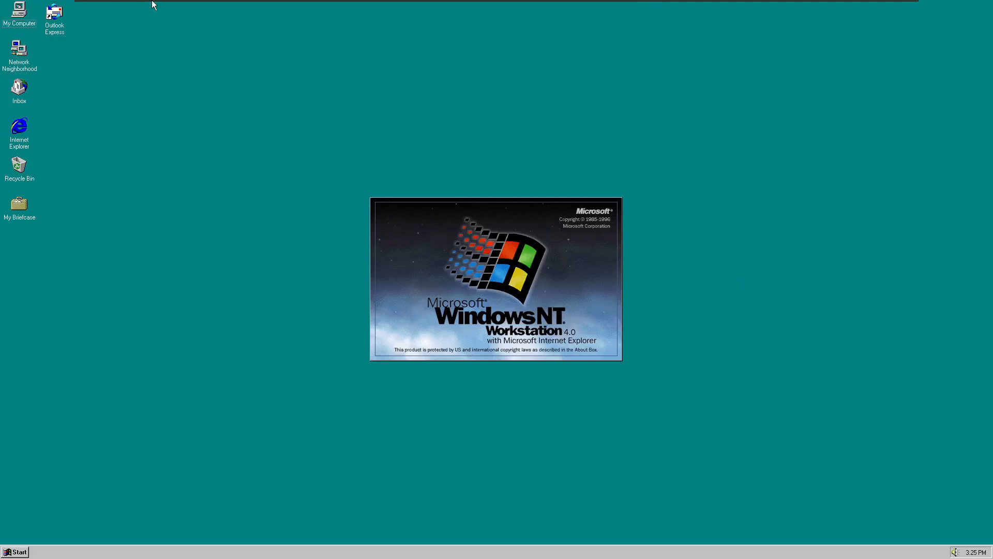
Load mswinnt40_reskit.iso from the Windows NT 4.0 folder into the virtual machine's CD/DVD drive.
click(170, 8)
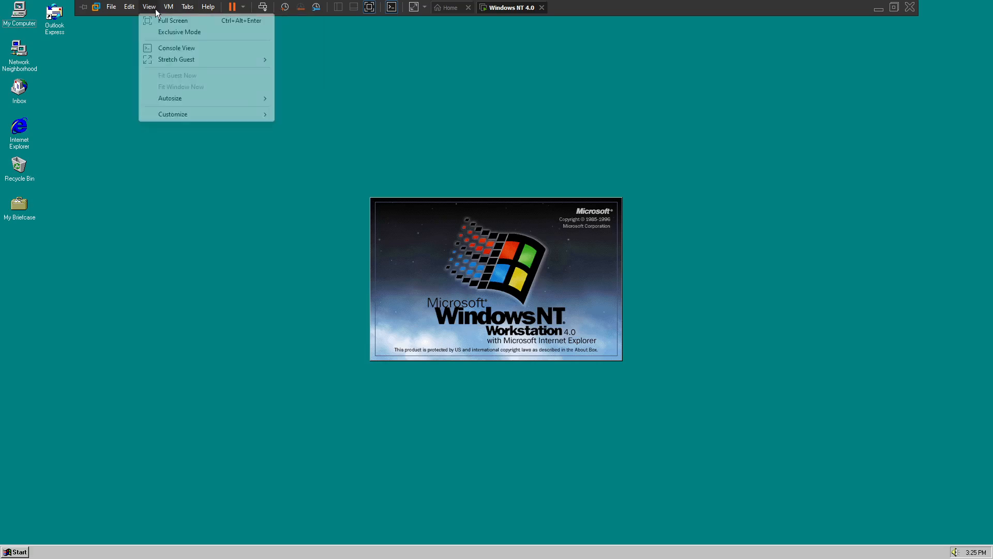
mouse_move(243, 34)
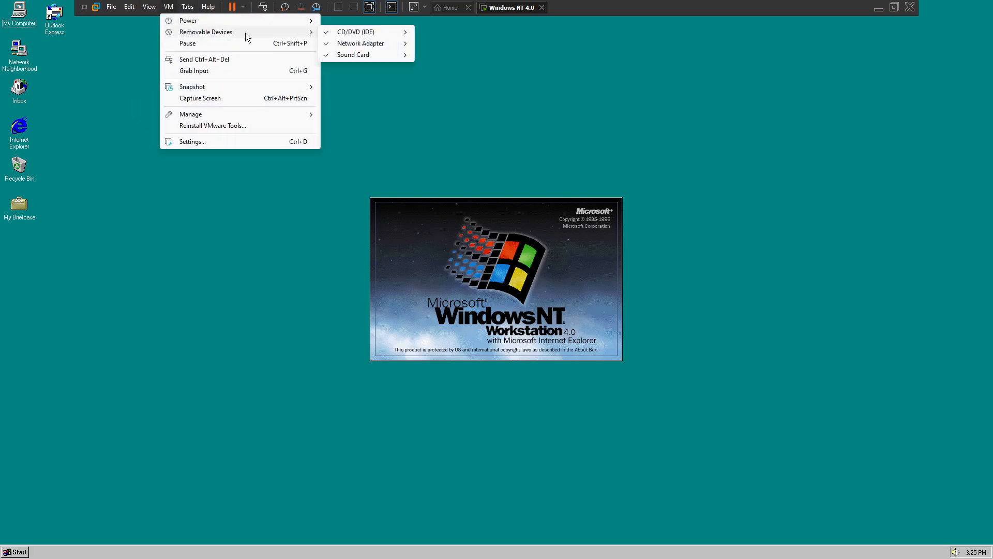
mouse_move(345, 39)
click(446, 47)
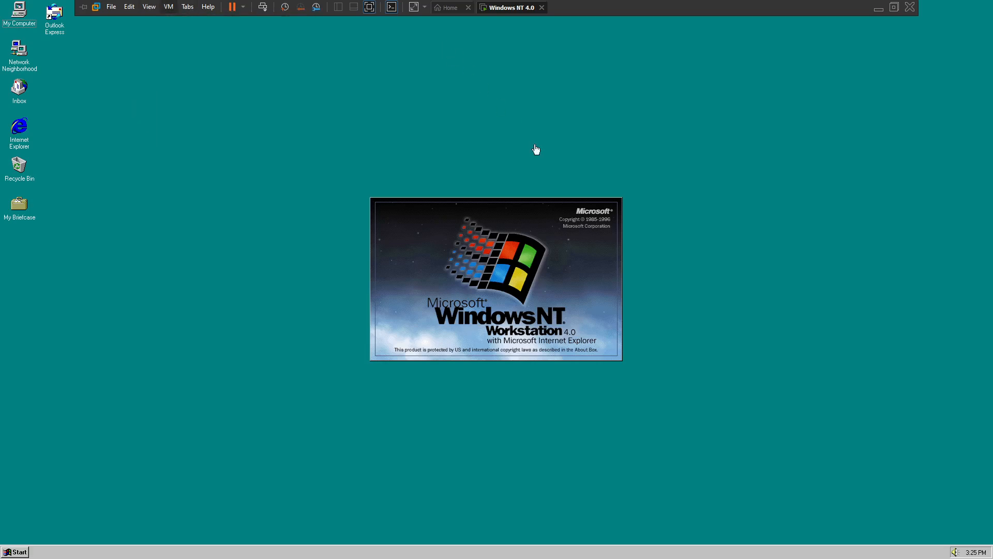
click(656, 213)
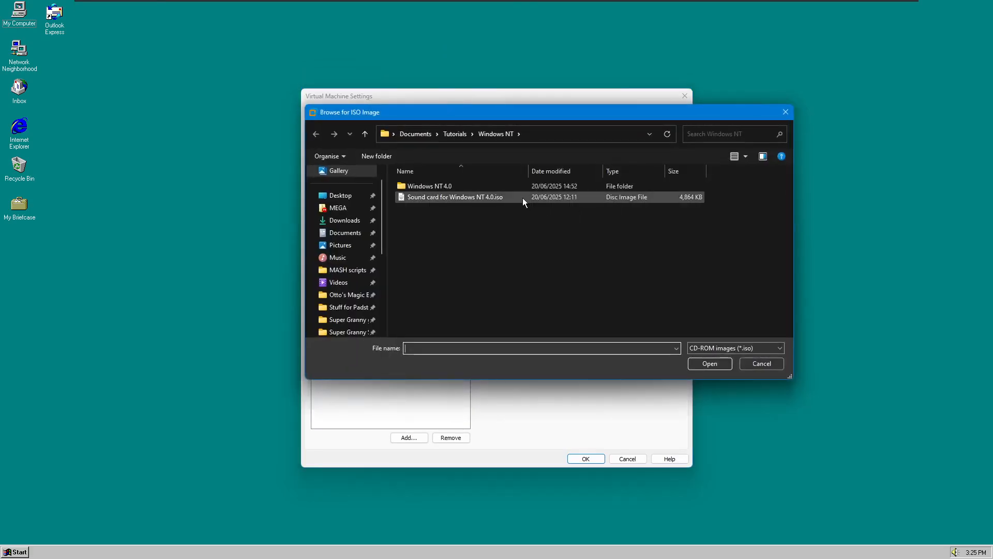
double_click(490, 185)
click(489, 185)
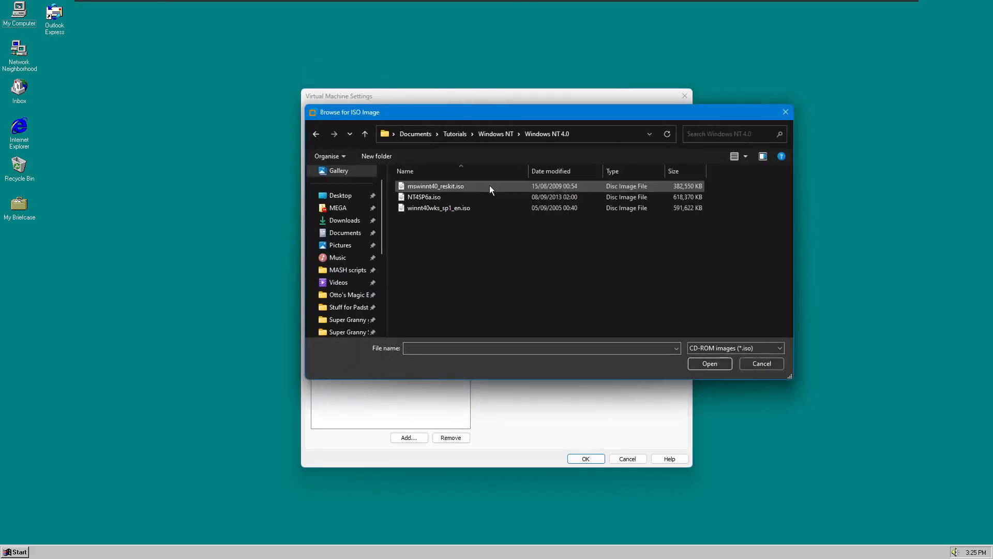
click(696, 361)
click(586, 459)
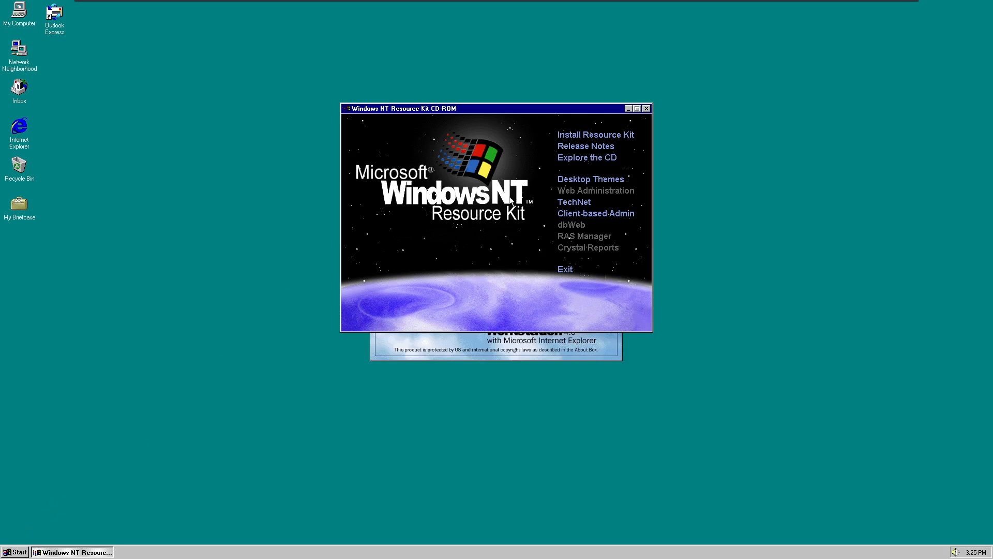
Start the Resource Kit installation, agree to the terms, enter the user's name with no organization, and confirm it.
click(599, 136)
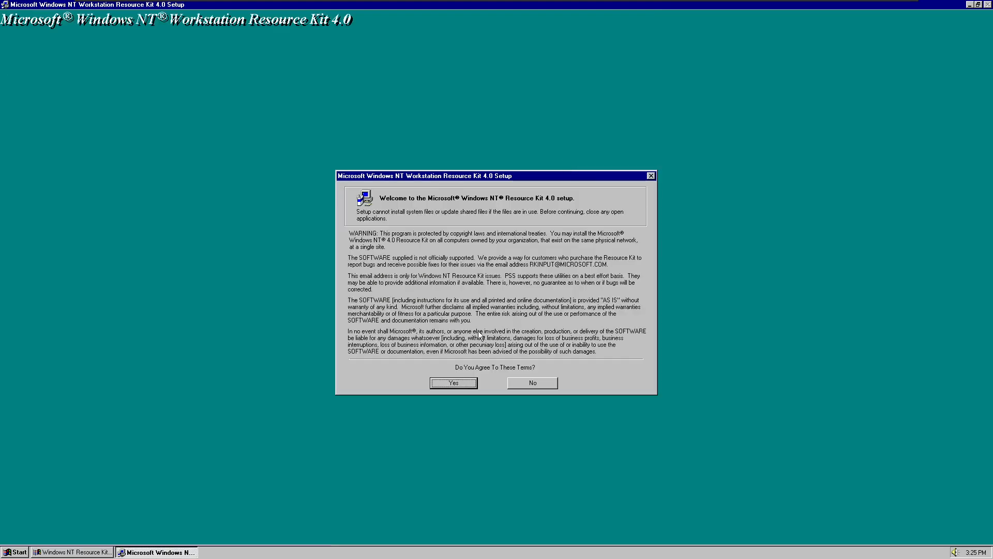
click(451, 383)
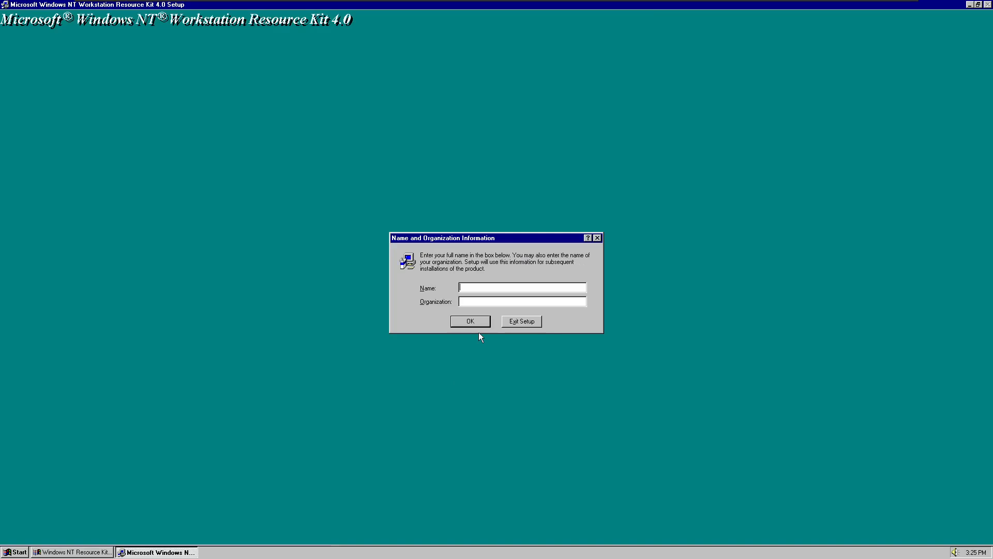
text(PadsterDaAwesomeDude)
click(476, 321)
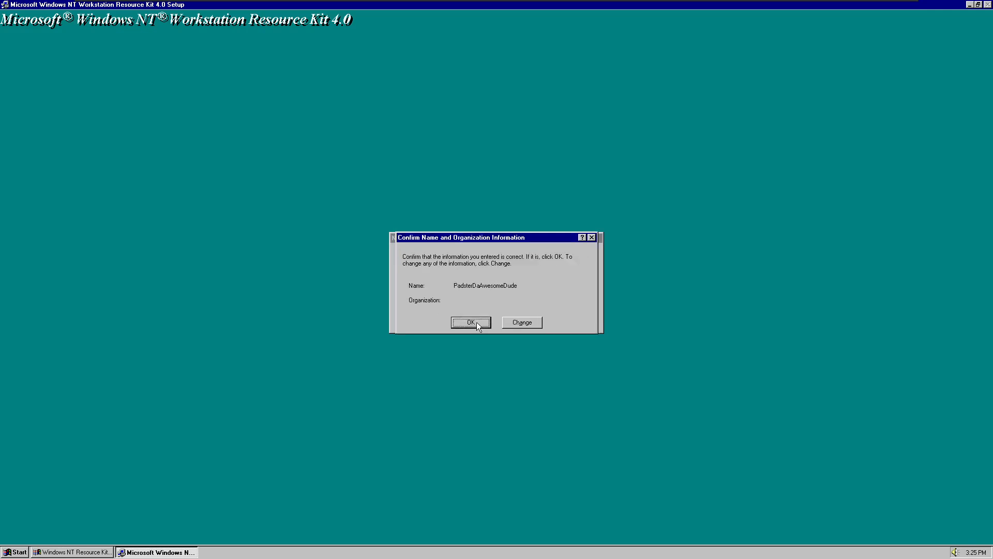
click(477, 322)
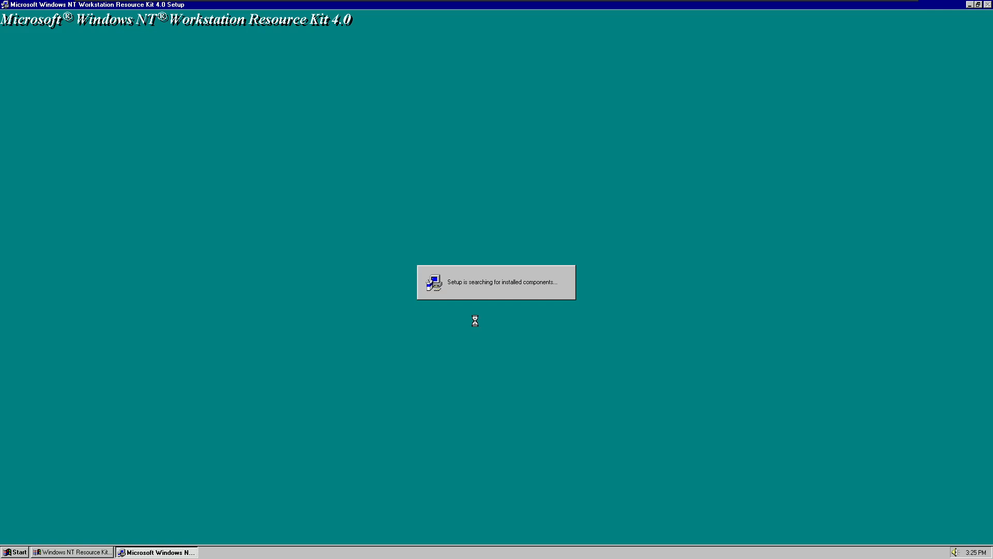
click(453, 357)
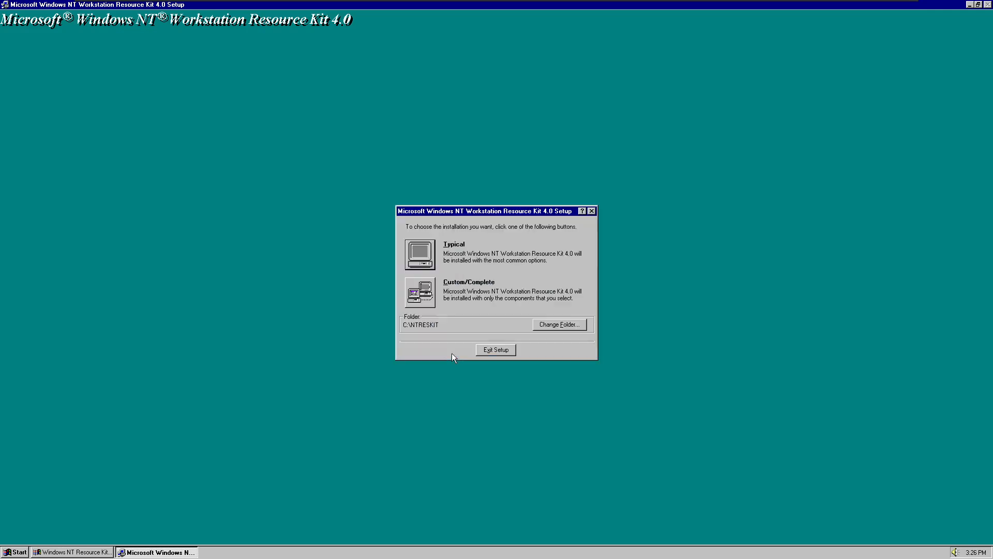
Choose the Custom/Complete installation of the Resource Kit and install all options to C:\NTRESKIT.
click(426, 305)
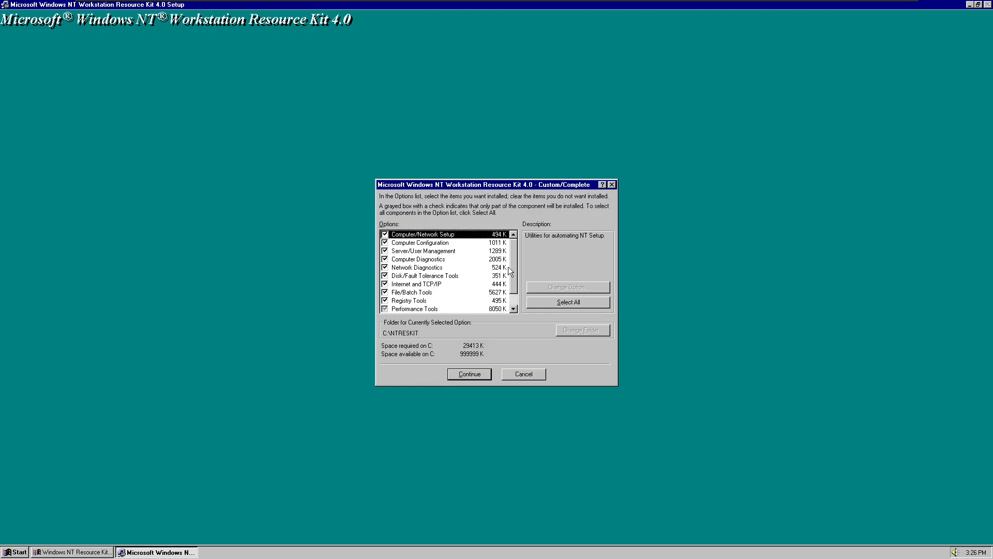
mouse_move(510, 264)
mouse_down()
mouse_move(511, 287)
mouse_move(511, 265)
mouse_up()
click(548, 305)
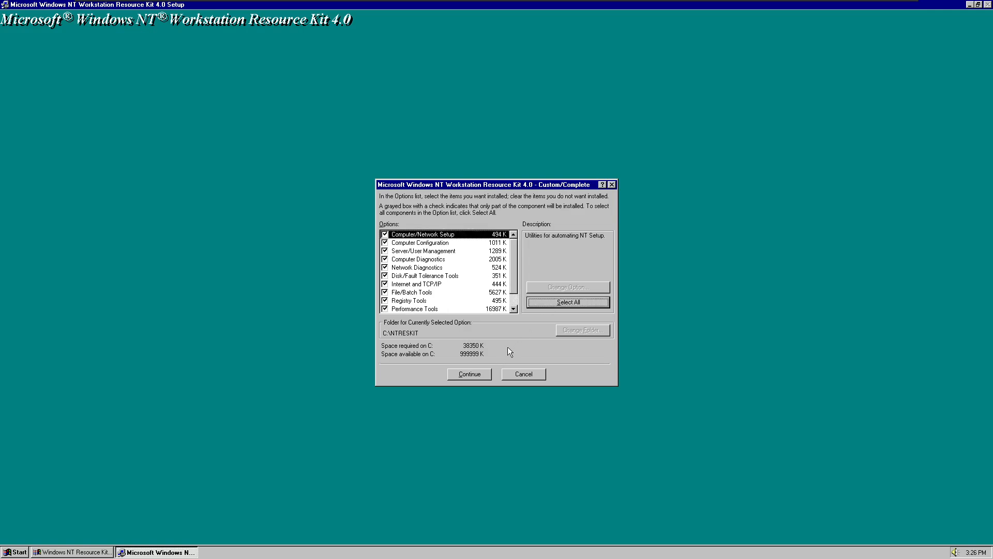
click(471, 374)
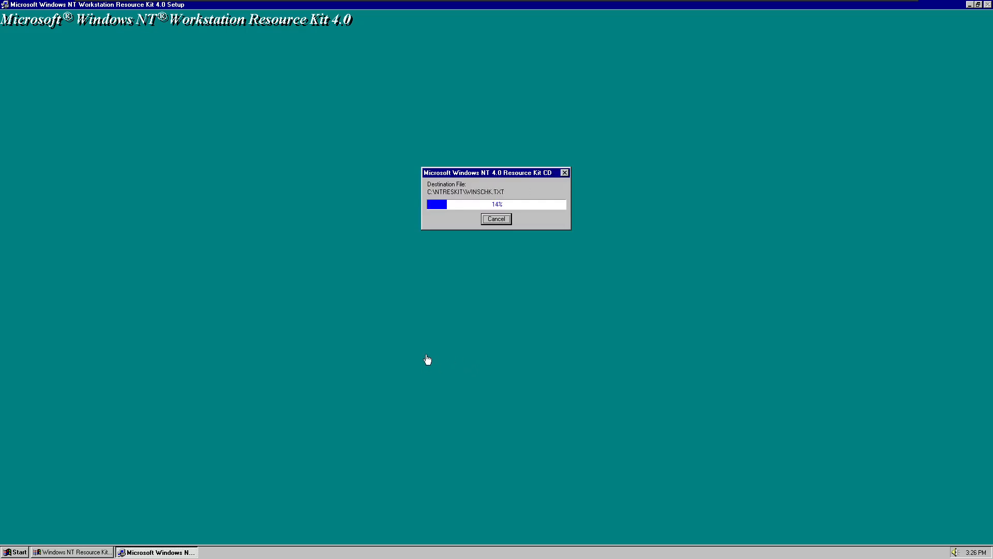
mouse_move(841, 2)
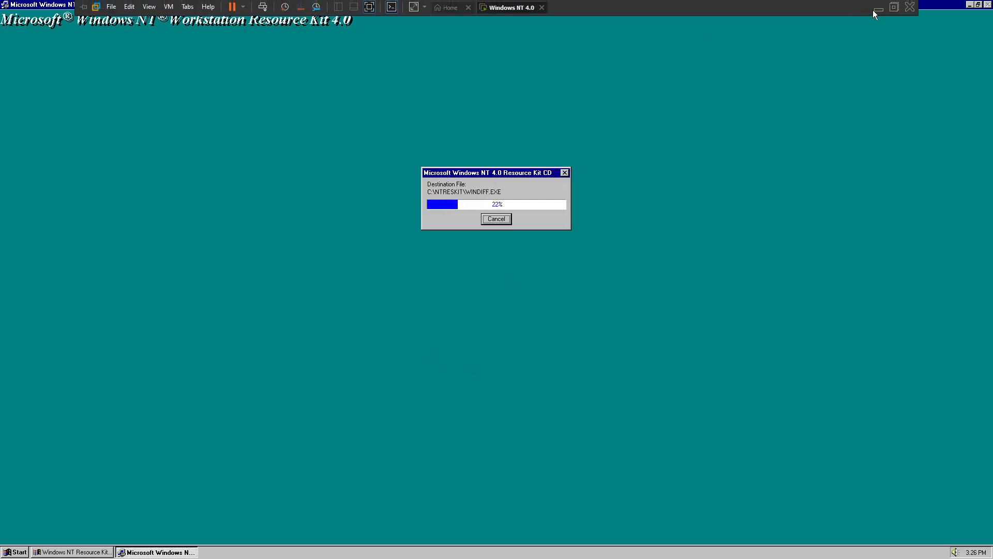
click(894, 7)
click(875, 552)
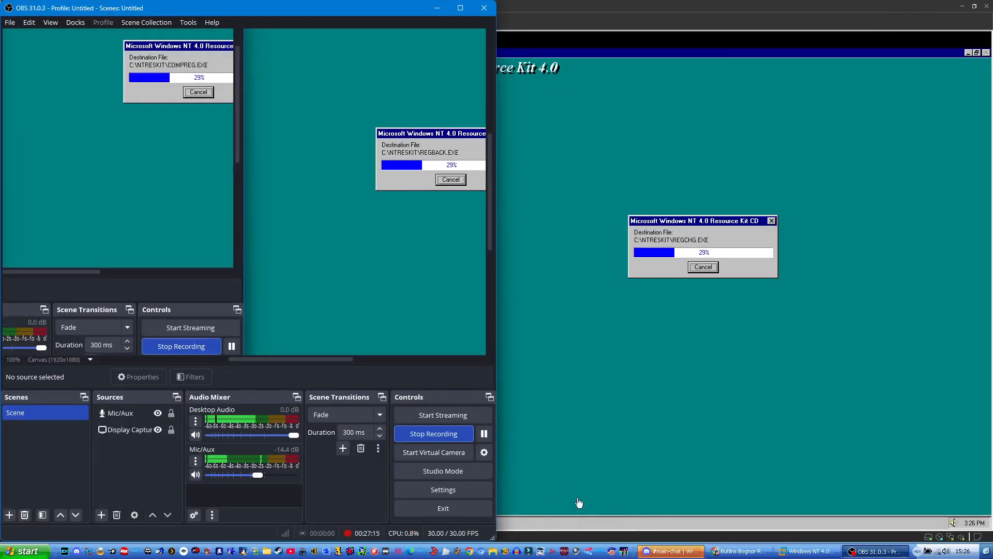
click(484, 452)
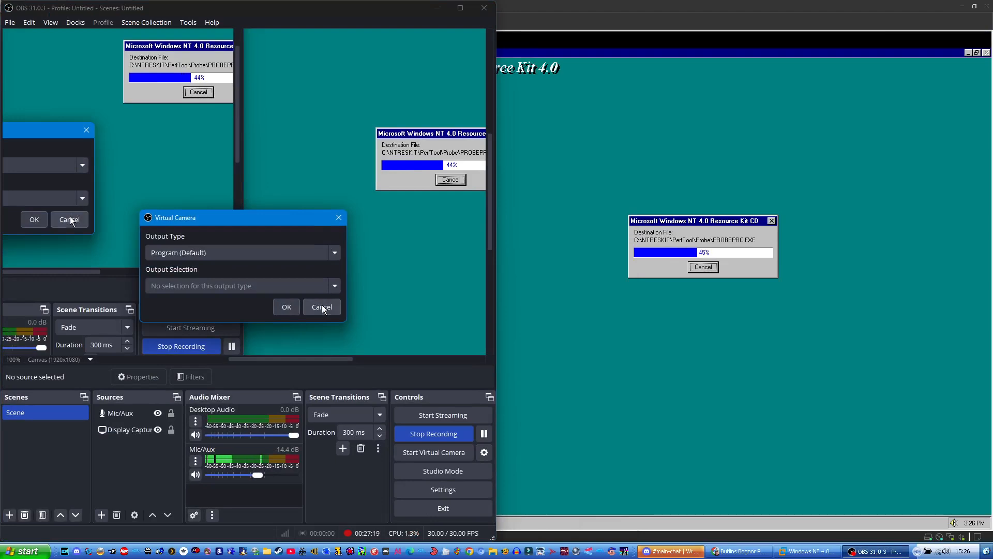
click(321, 306)
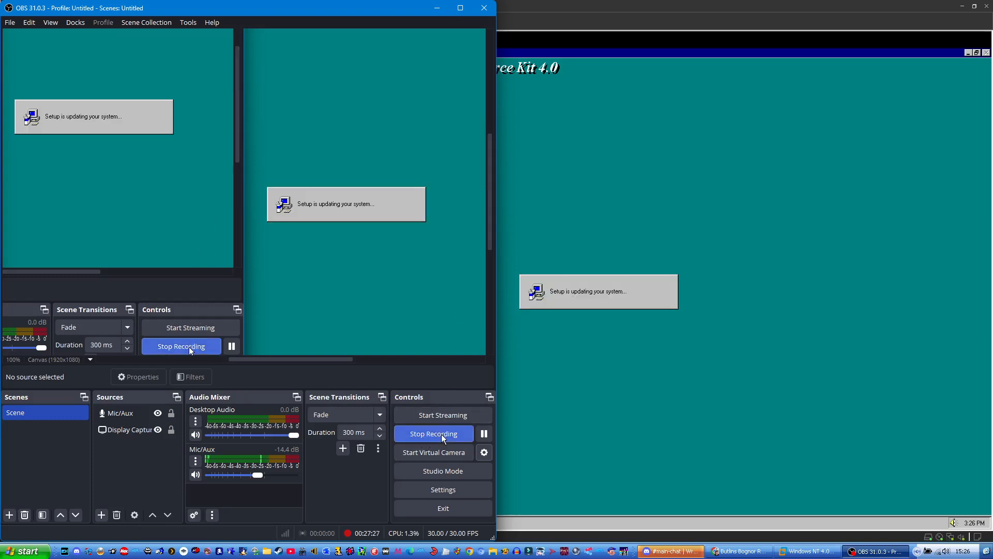
click(713, 402)
click(269, 20)
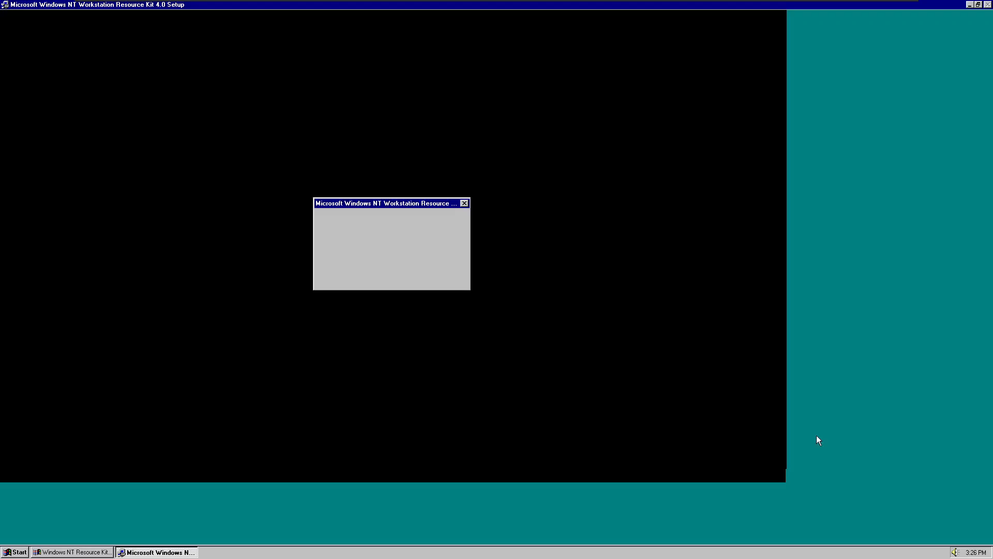
Close the finished Resource Kit setup and start the Desktop Themes setup, agreeing to the terms and confirming the name information.
click(399, 281)
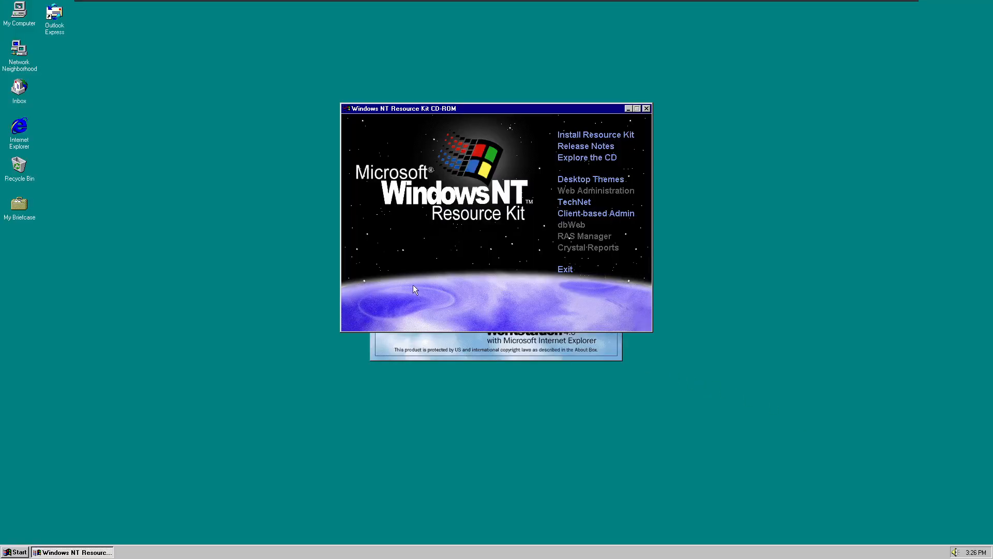
click(601, 179)
click(587, 258)
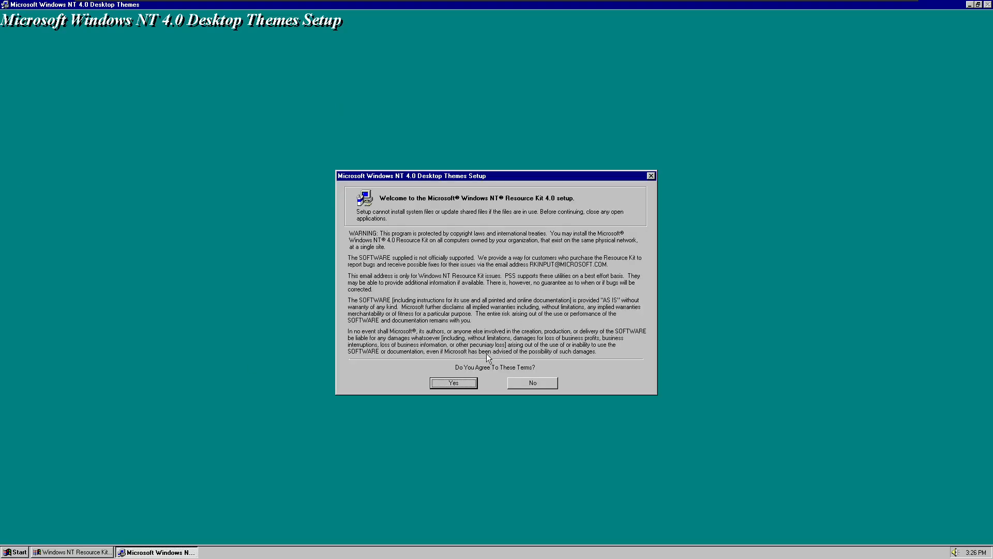
click(459, 383)
click(479, 323)
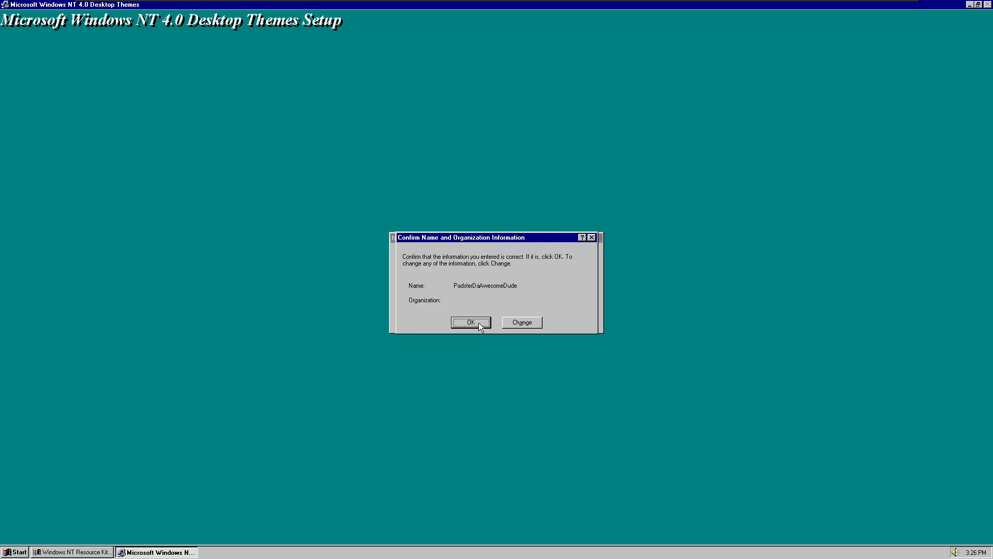
click(479, 323)
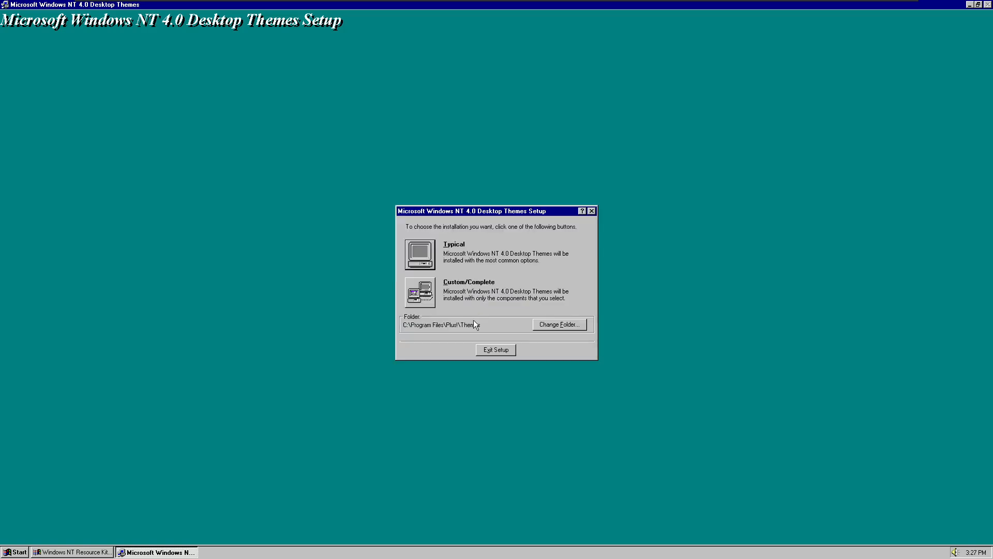
Choose the Custom/Complete installation of Desktop Themes, install all themes to C:\Program Files\Plus!\Themes, and close the finished setup.
click(426, 300)
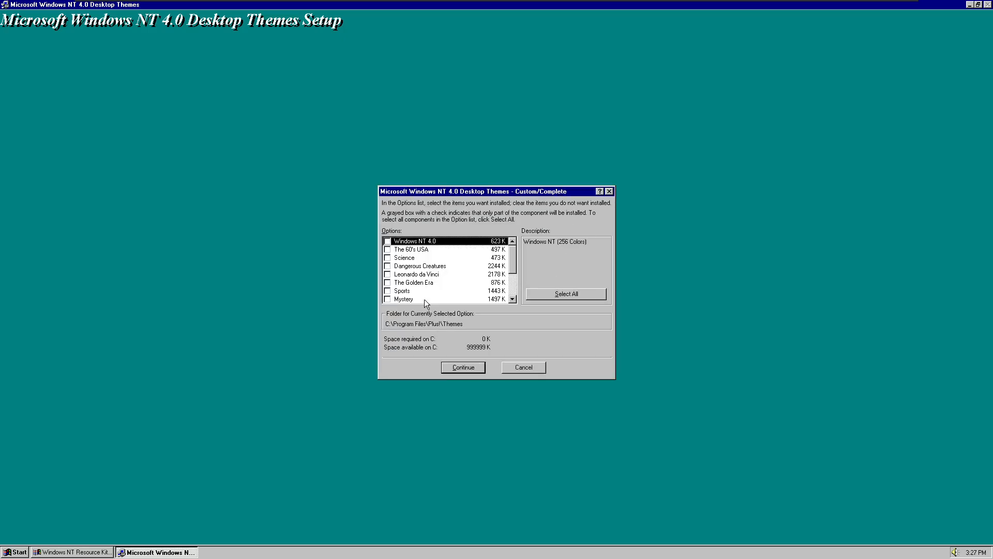
click(545, 296)
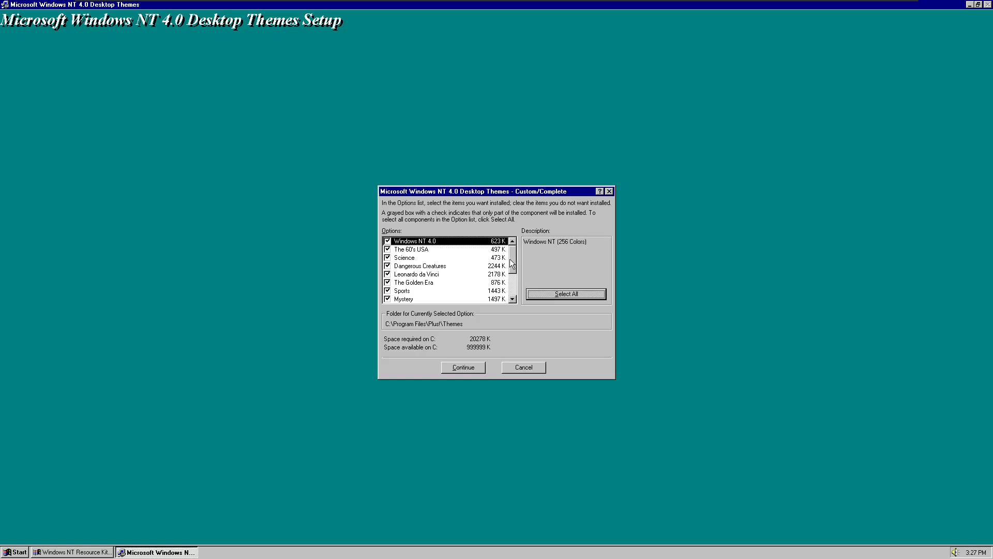
drag(510, 261, 515, 292)
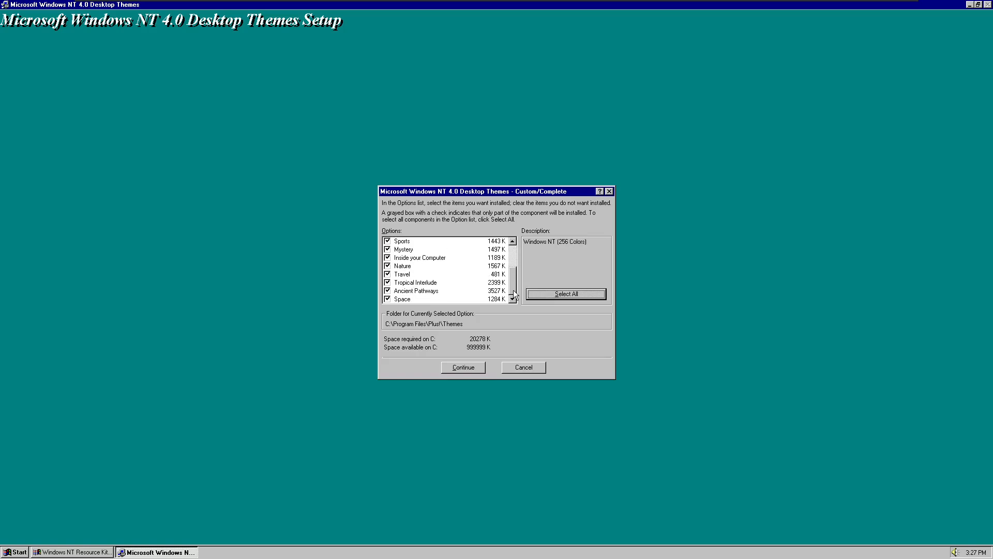
click(464, 367)
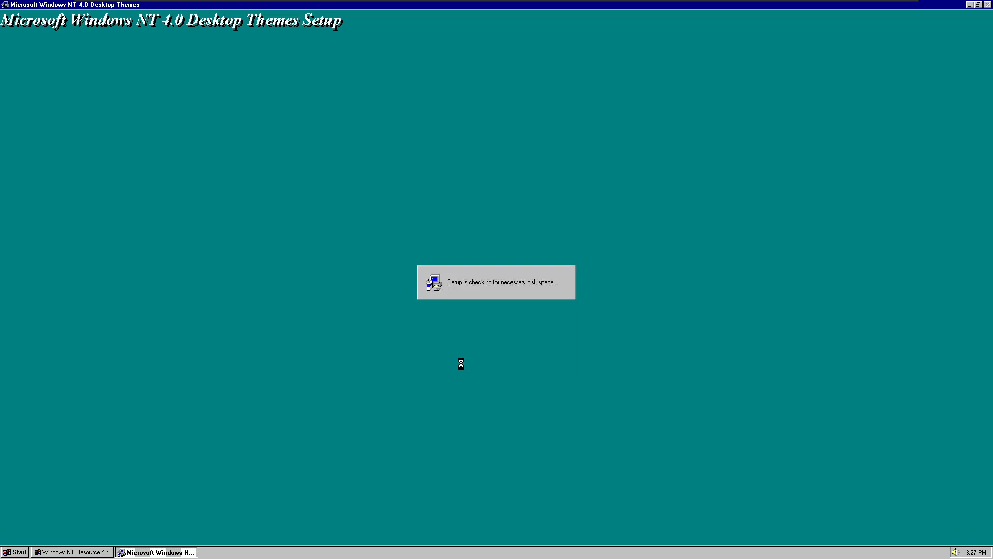
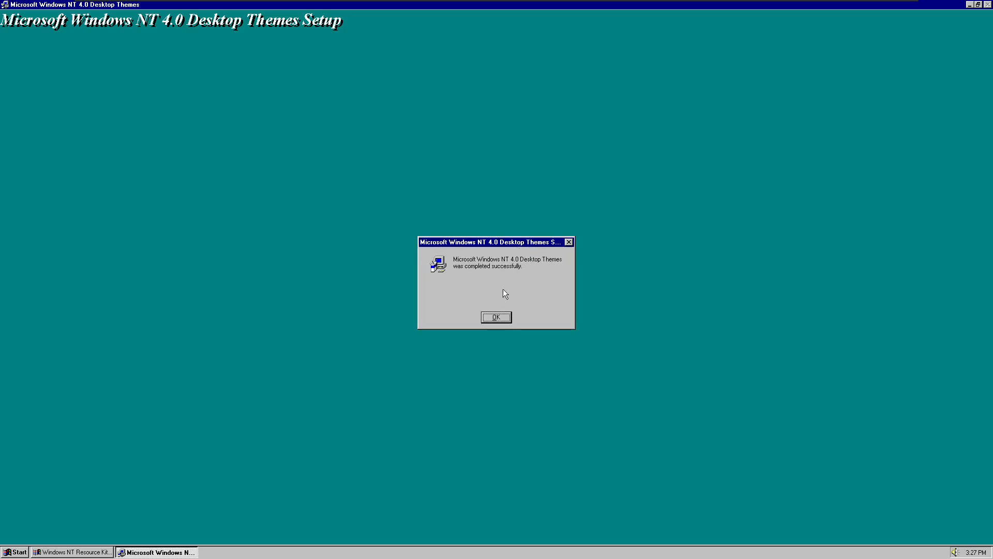
click(497, 318)
click(561, 274)
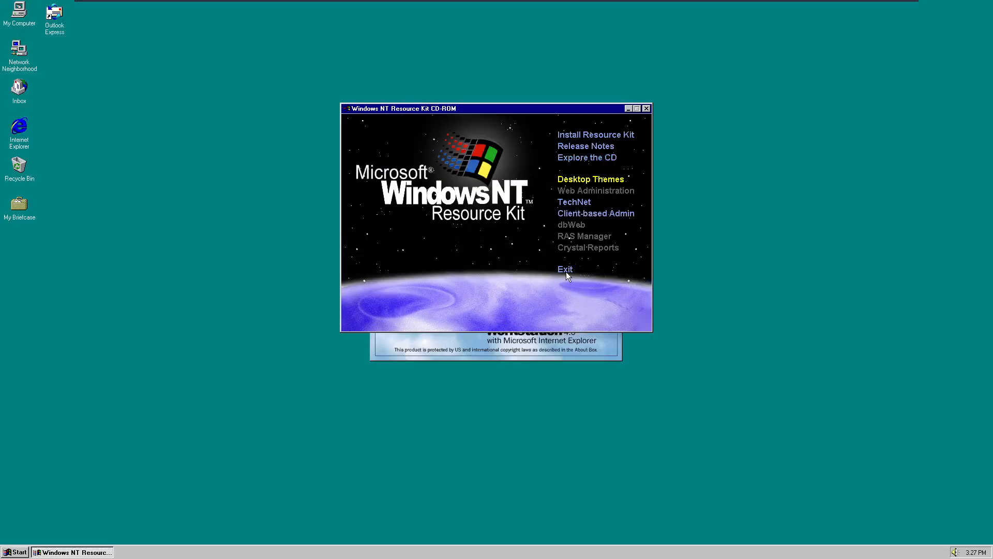
Install Microsoft TechNet to C:\technet, confirming the name and license, with the Maximum Install and the Microsoft TechNet program group.
click(576, 203)
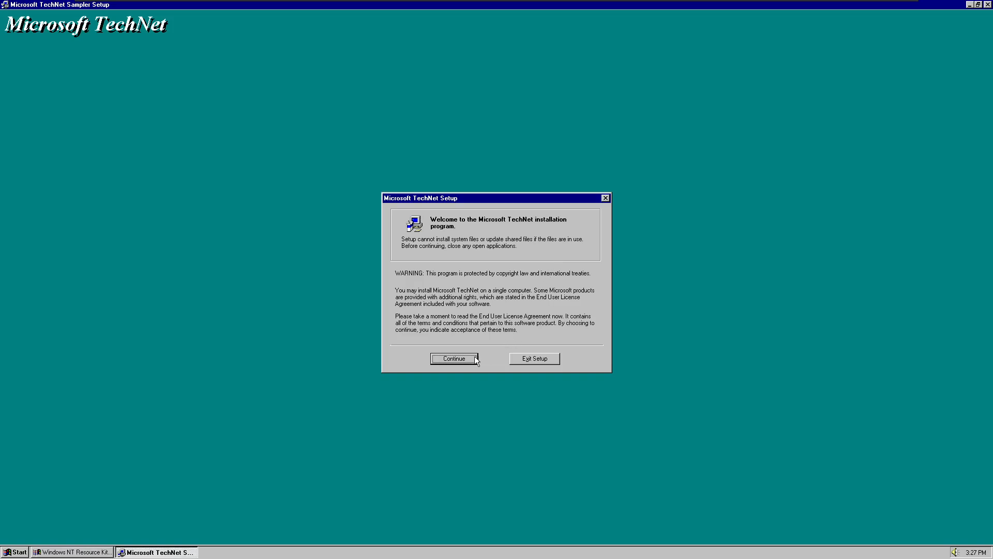
click(473, 358)
click(476, 323)
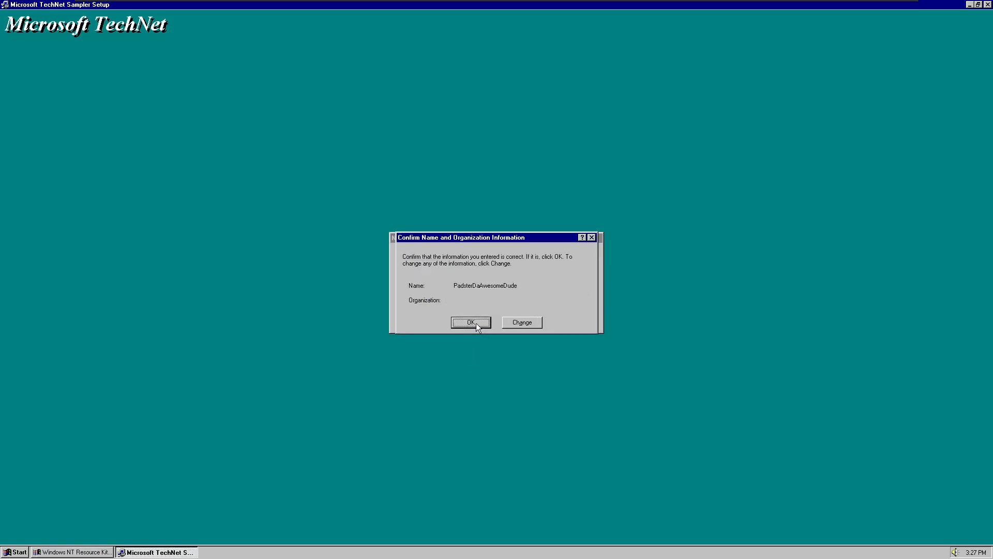
click(476, 323)
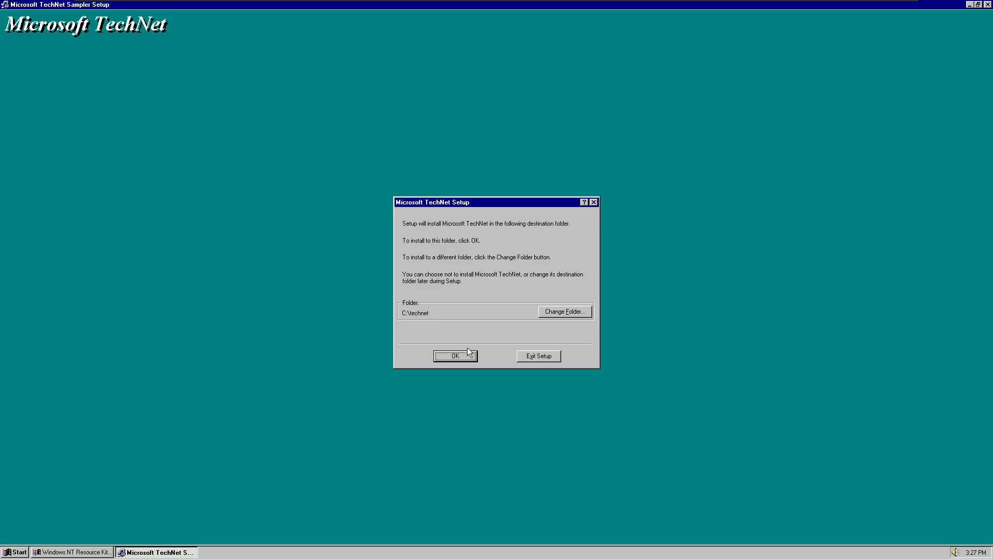
click(464, 353)
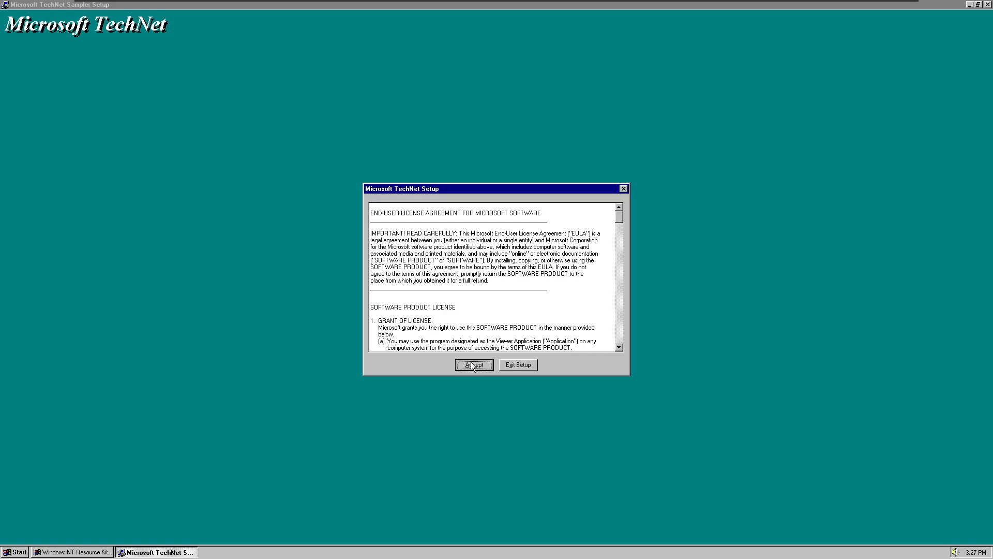
click(472, 362)
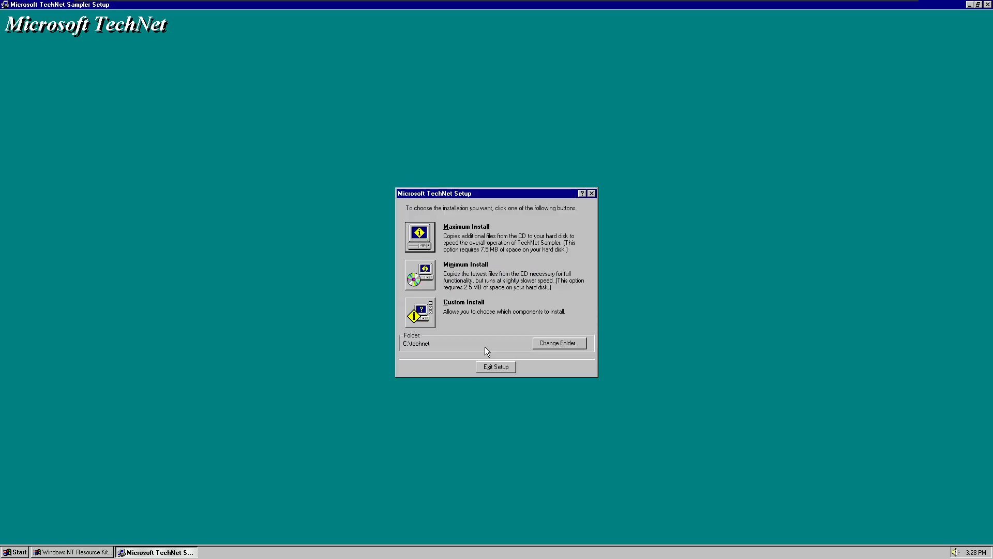
click(419, 237)
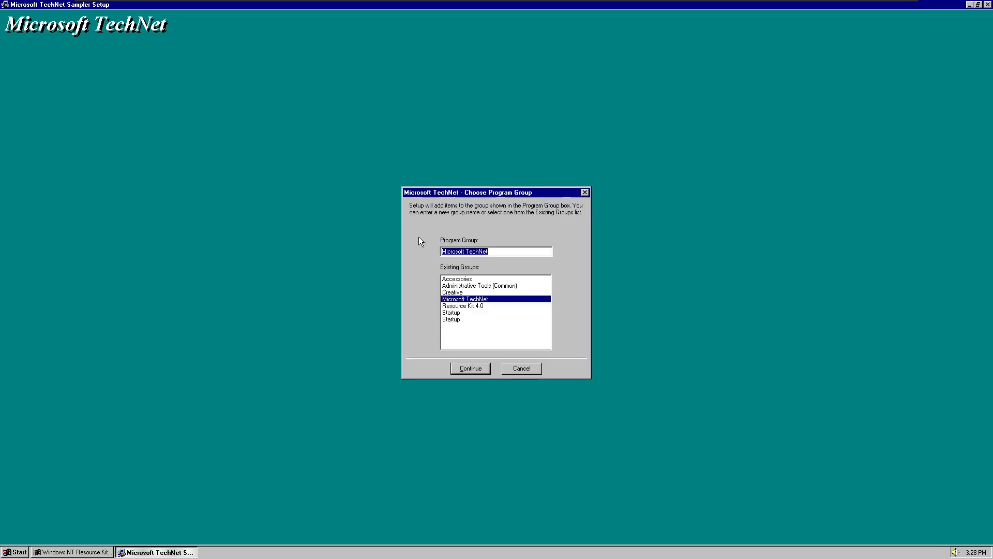
click(470, 368)
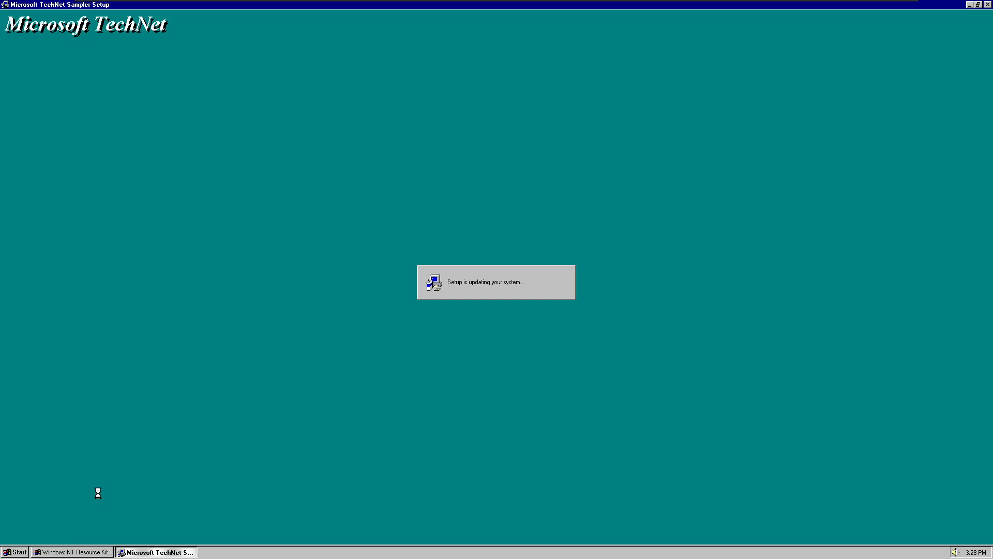
Finish the TechNet setup by running the TechNet Sampler on NT 4.0 Resource Kit CD, and close the Sampler.
click(15, 552)
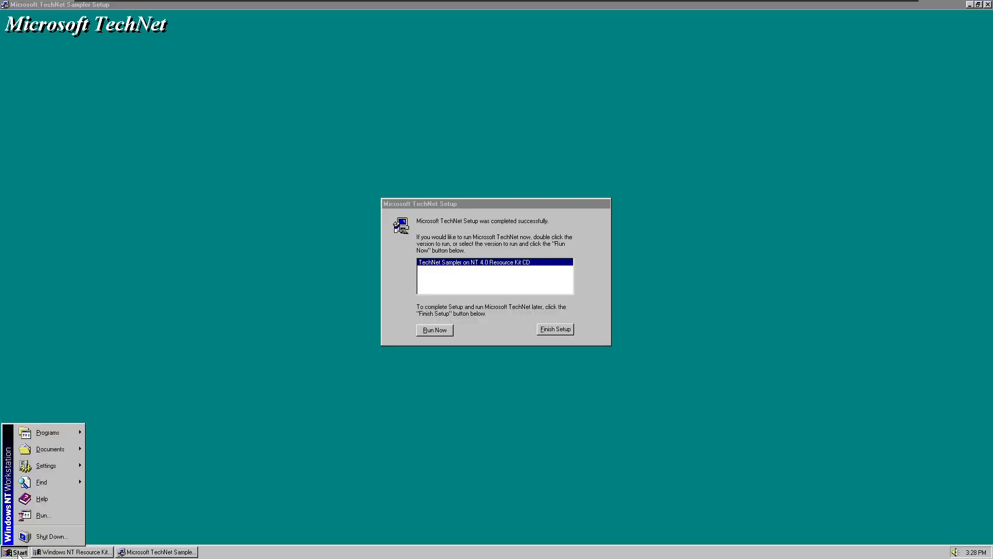
click(391, 313)
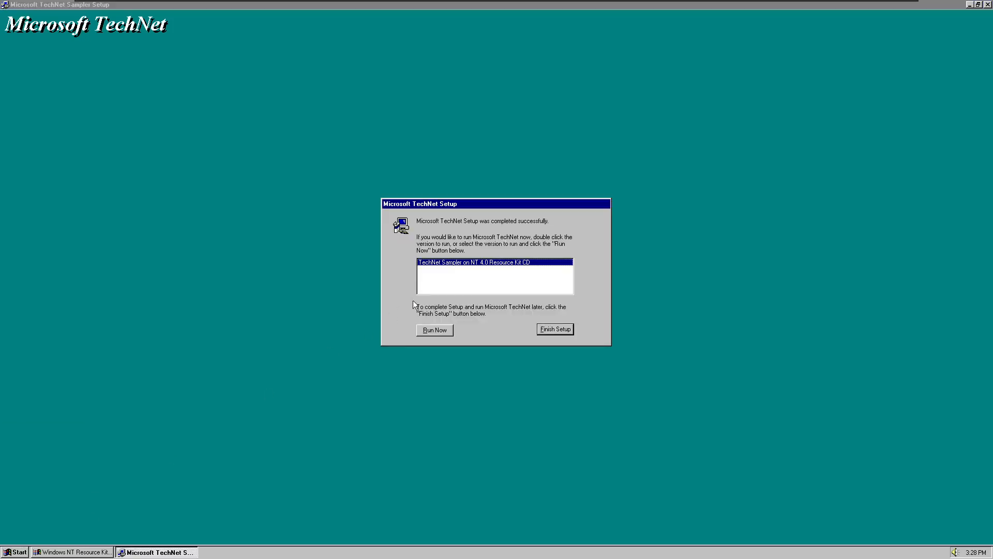
click(442, 333)
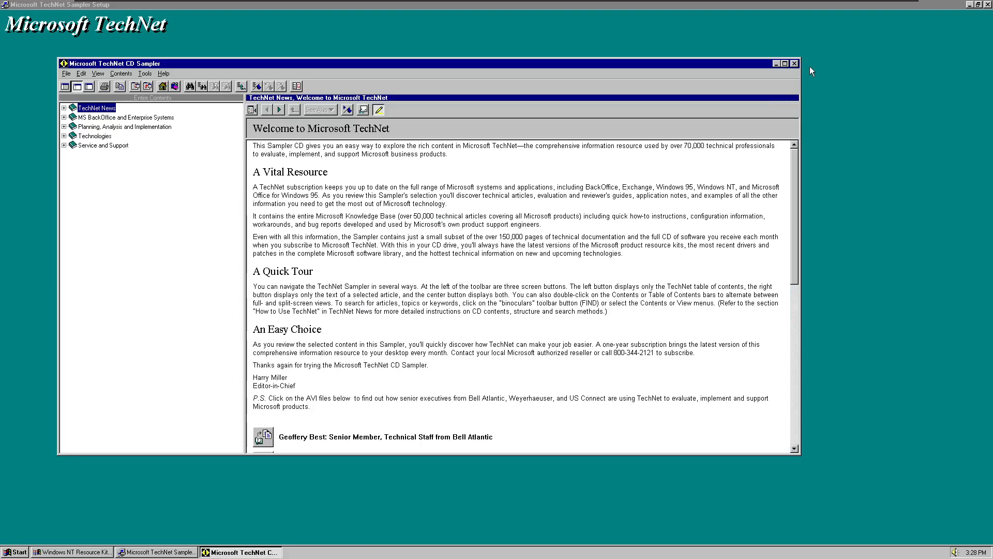
click(797, 63)
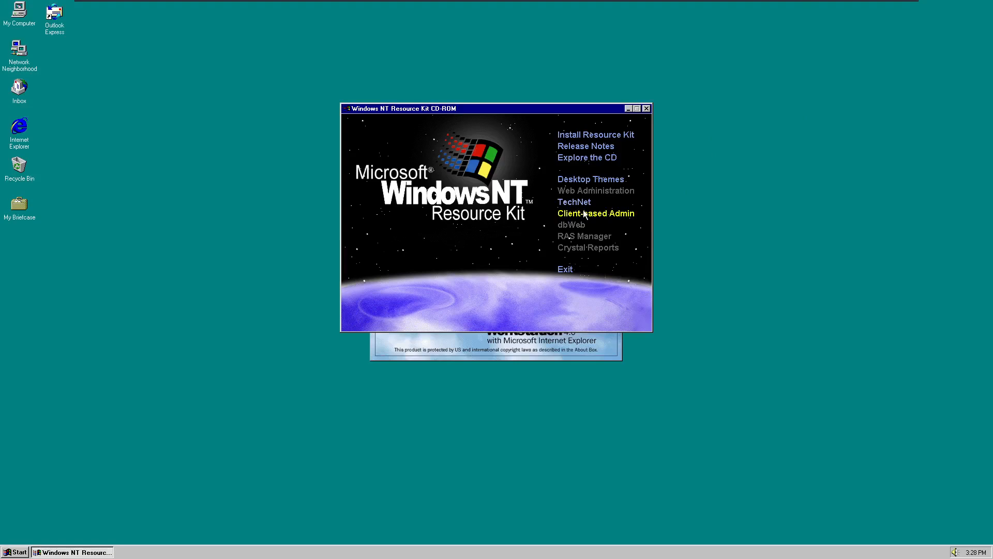
Install the Client-based Network Administration Tools from the Resource Kit CD and close the Resource Kit window.
click(585, 215)
click(541, 351)
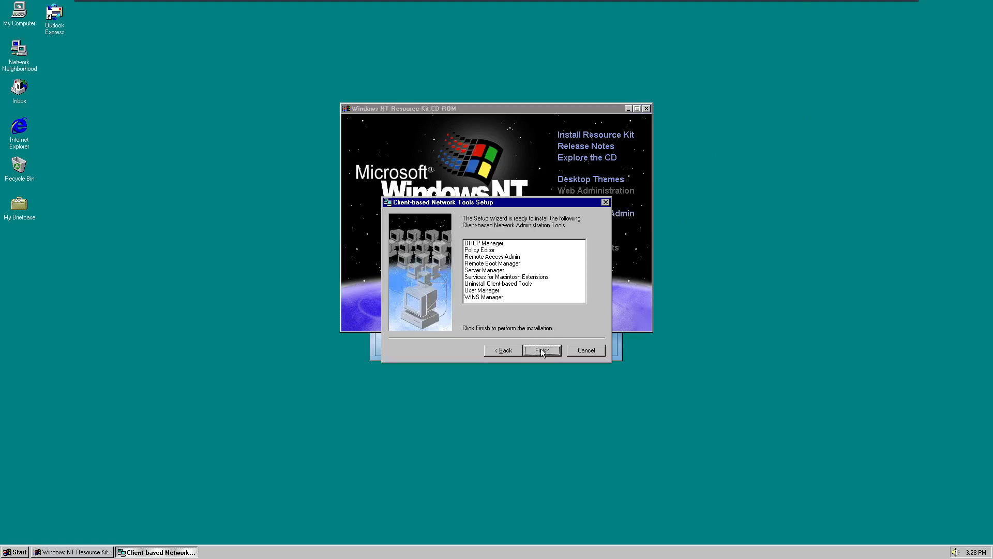
click(543, 351)
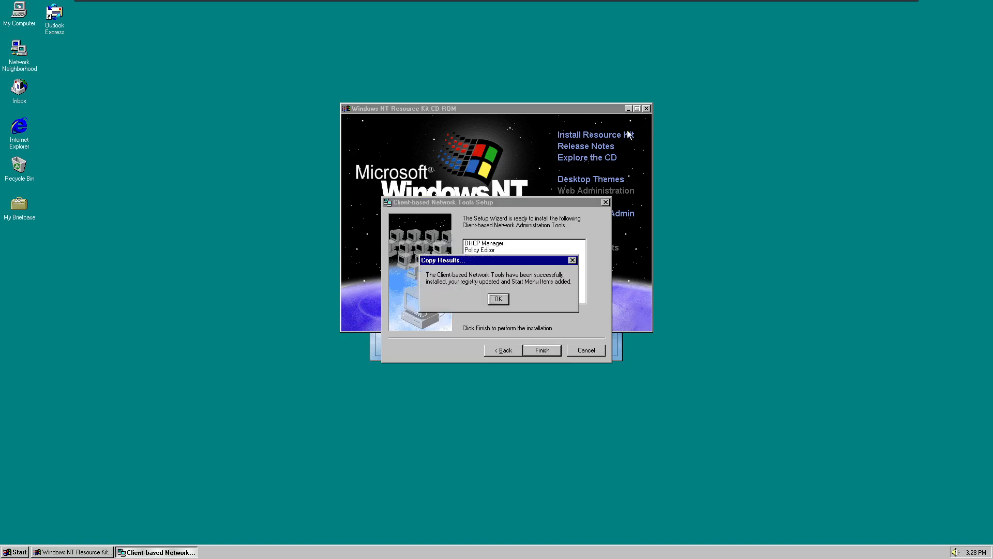
click(507, 300)
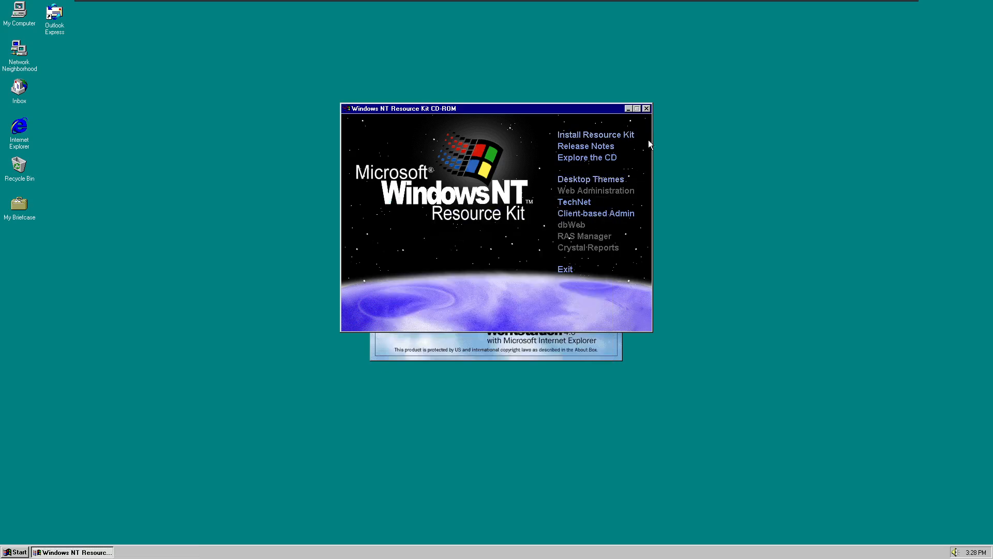
click(646, 108)
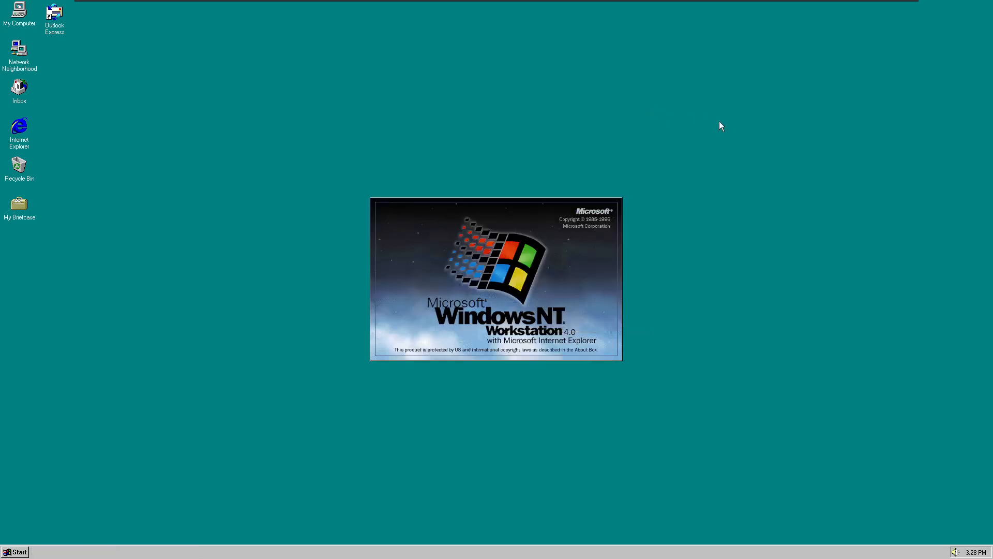
Open the Pinball game from the Accessories games and turn on its music.
click(15, 552)
mouse_move(57, 433)
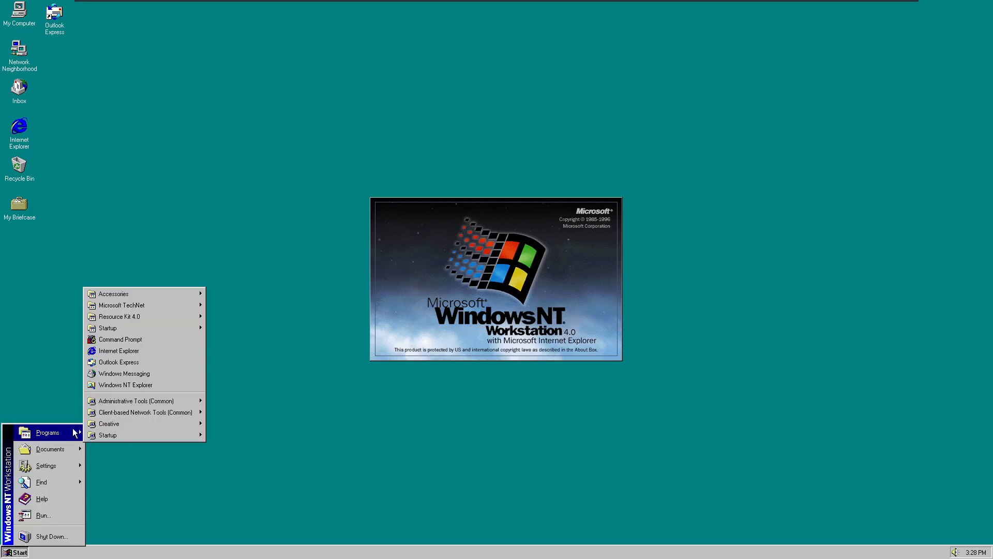
mouse_move(148, 292)
mouse_move(244, 304)
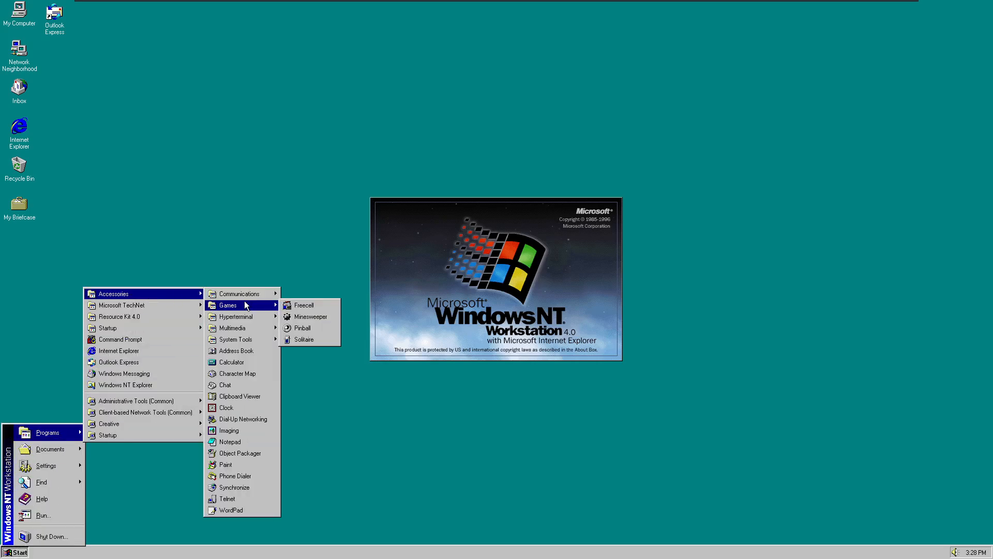
click(303, 329)
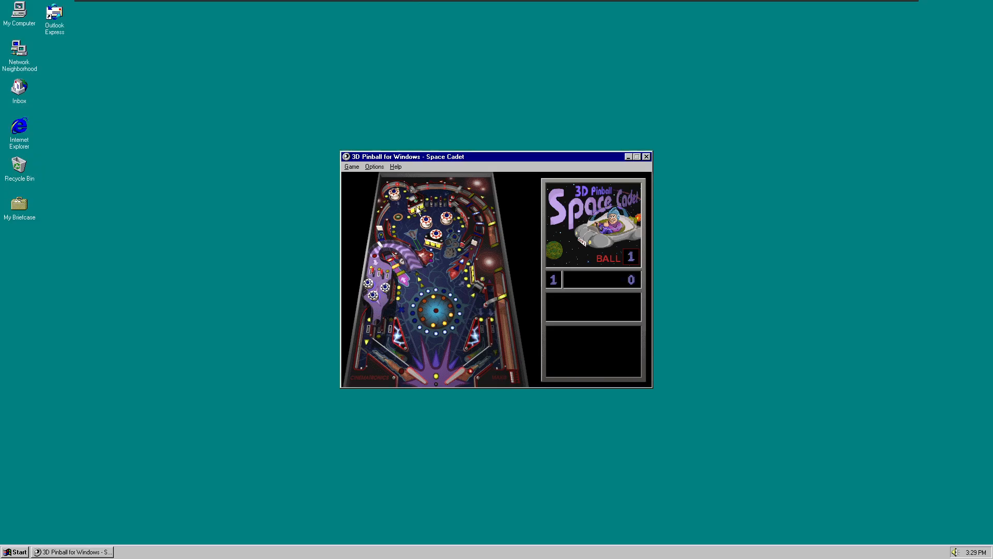
click(373, 167)
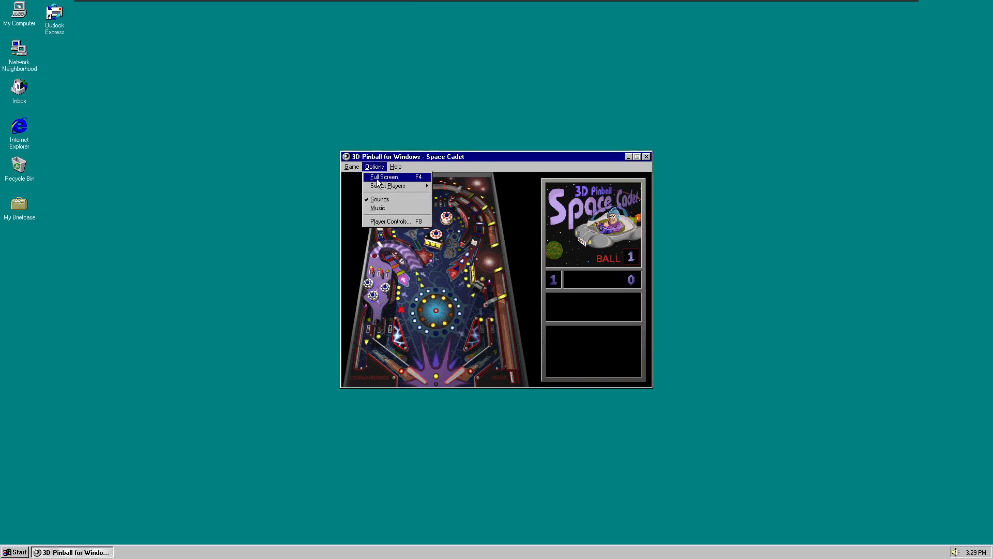
click(387, 209)
Start a Pinball game, launch the ball, play briefly with both flippers, and close the game.
key(F3)
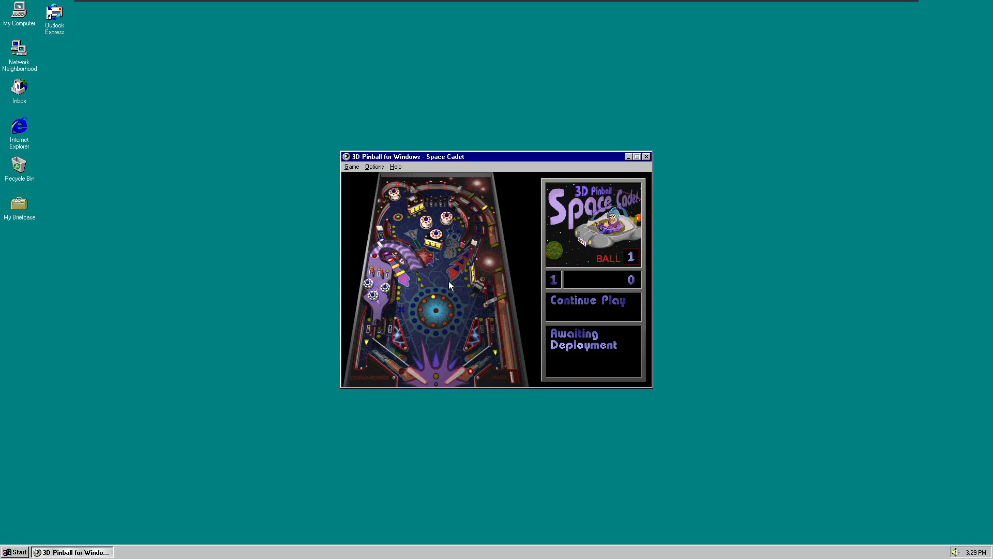
key(space)
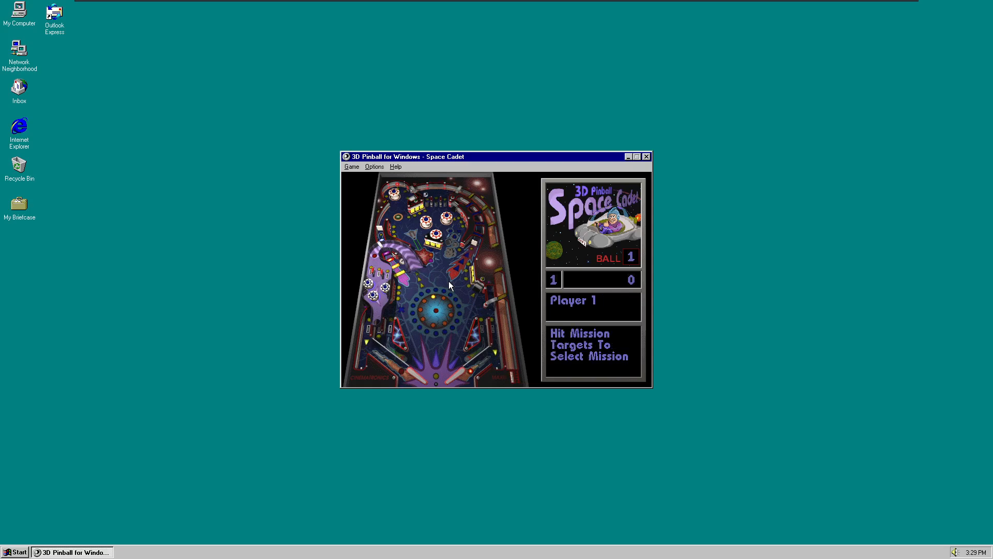
key(z)
key(slash)
key(z)
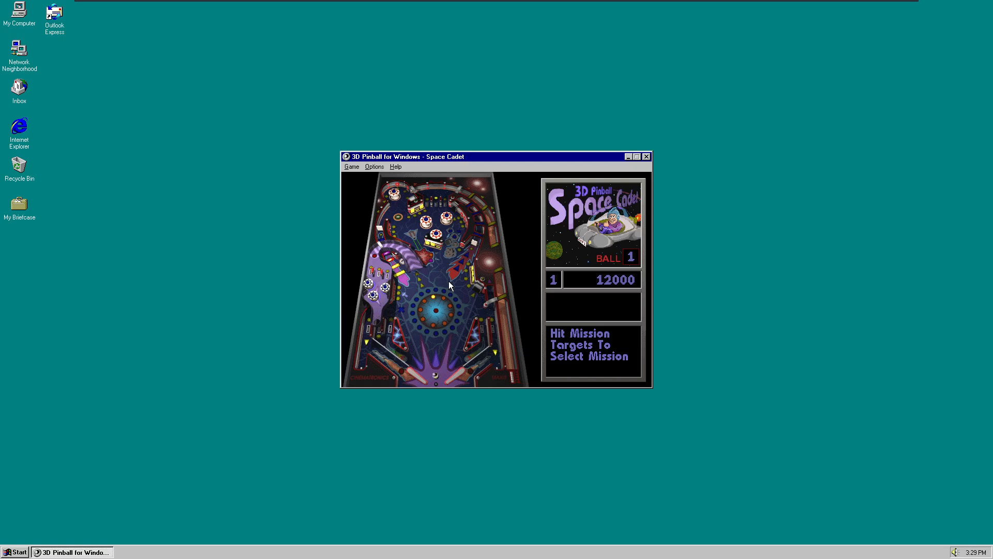
key(z)
key(slash)
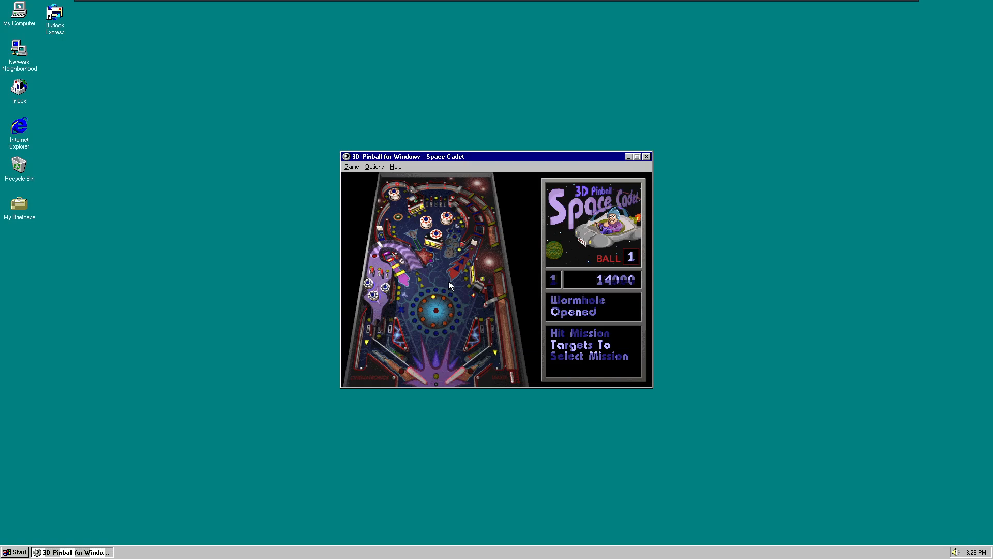
key(z)
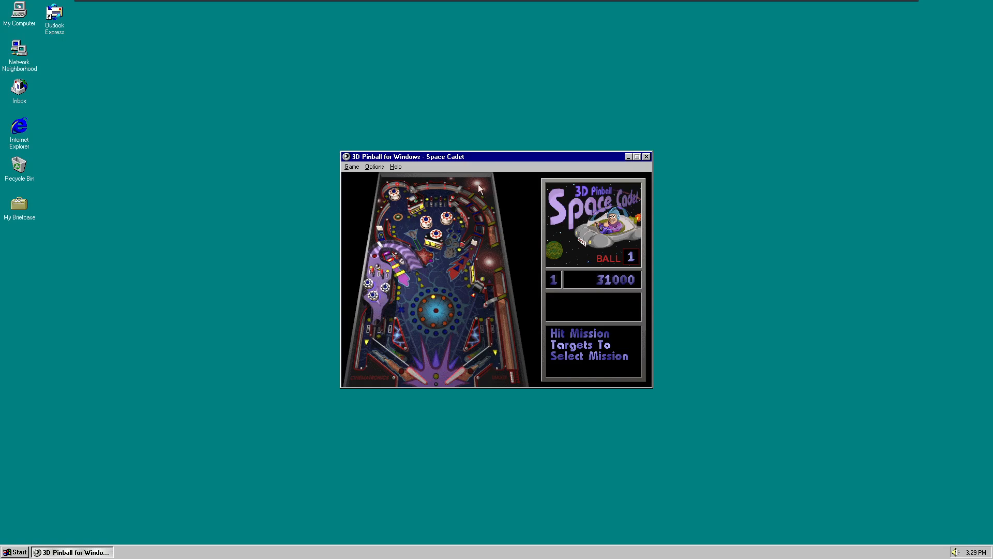
click(647, 156)
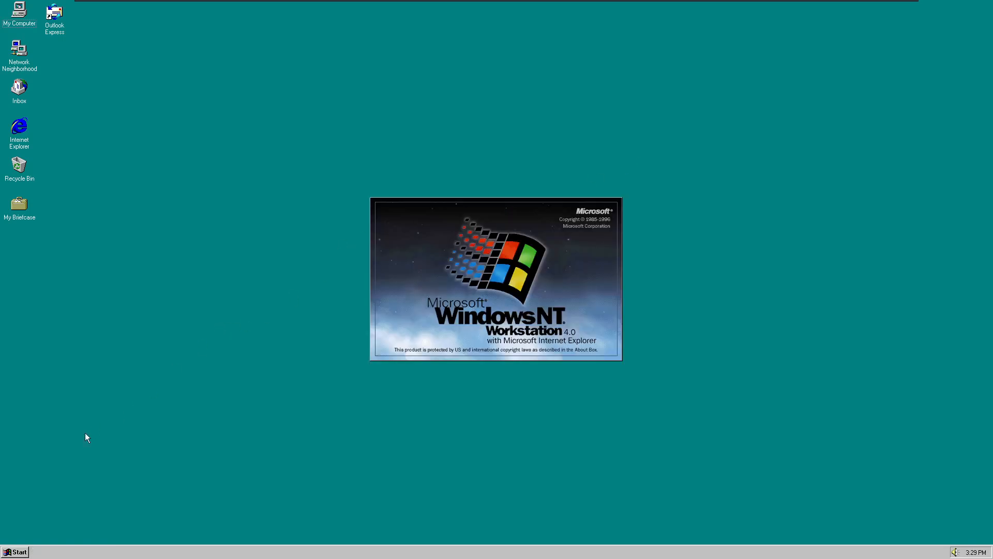
Open the Control Panel.
click(25, 551)
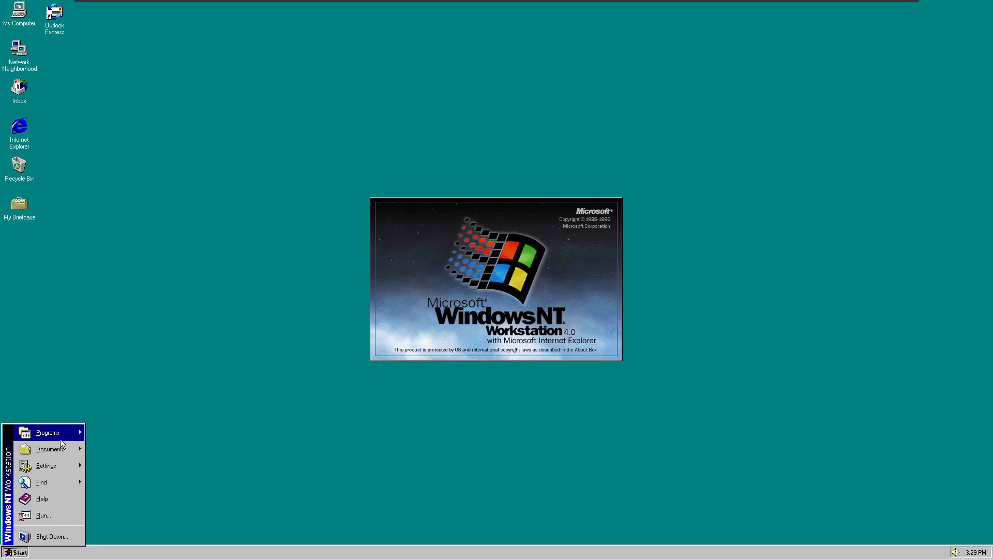
mouse_move(62, 437)
mouse_move(139, 292)
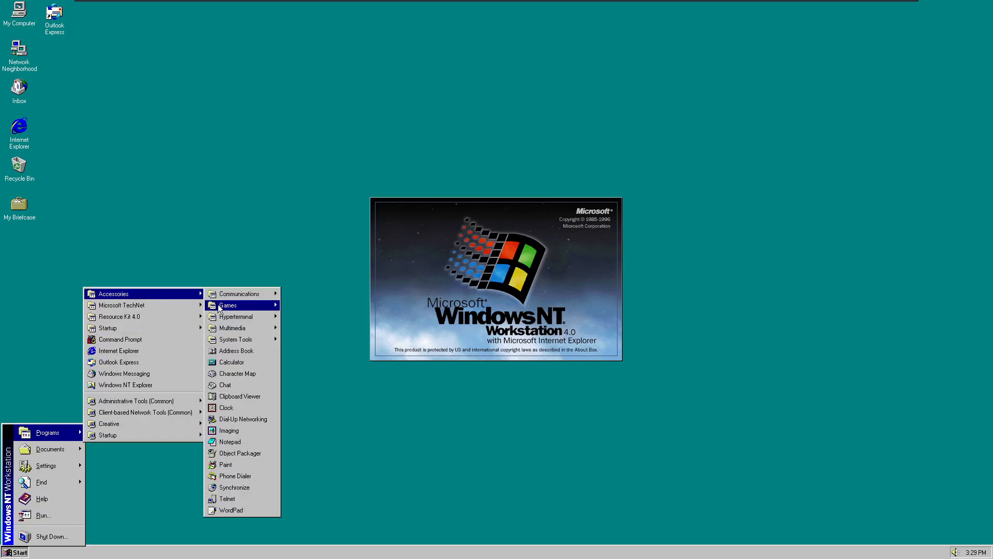
mouse_move(218, 306)
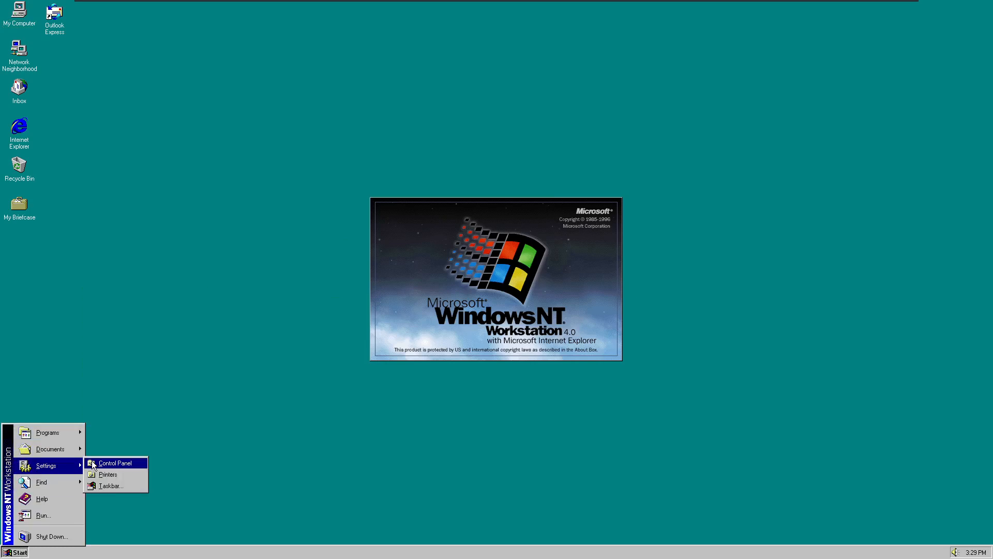
click(88, 466)
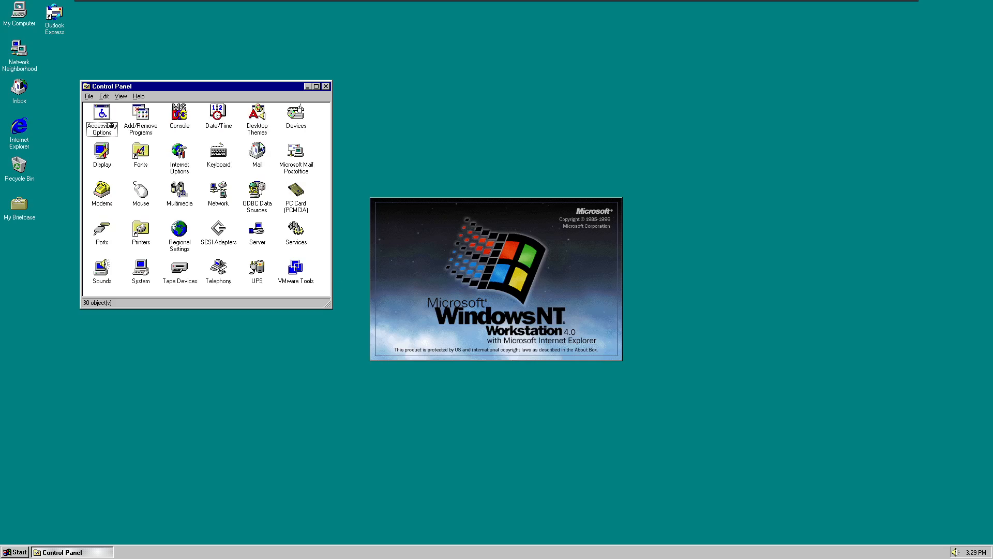
Open Desktop Themes from the Control Panel, close the Control Panel, and look through the available themes.
double_click(264, 123)
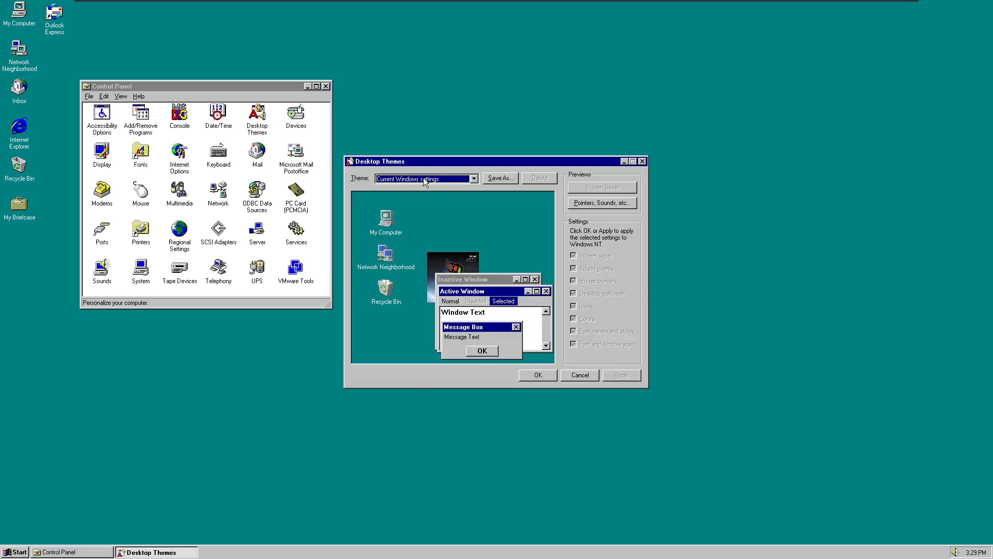
click(325, 86)
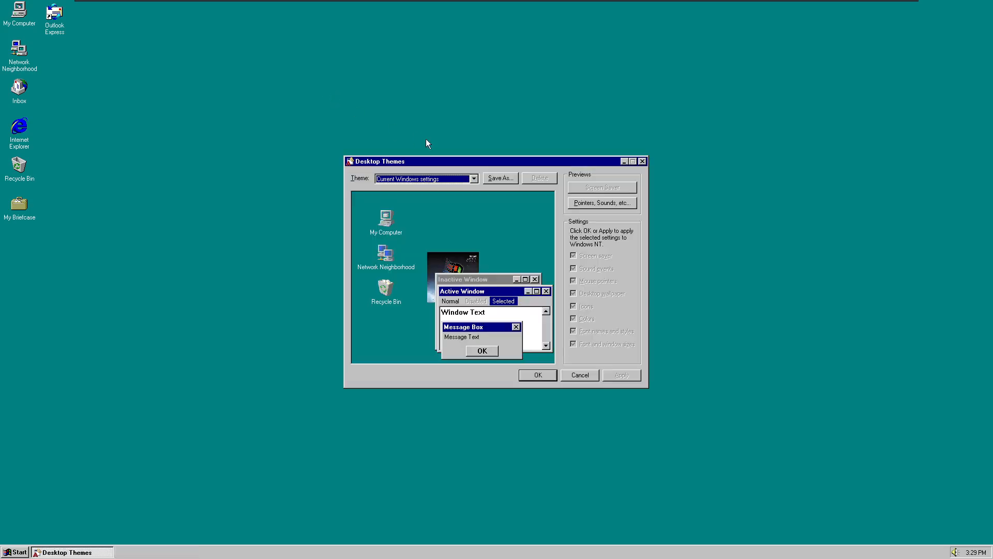
click(472, 180)
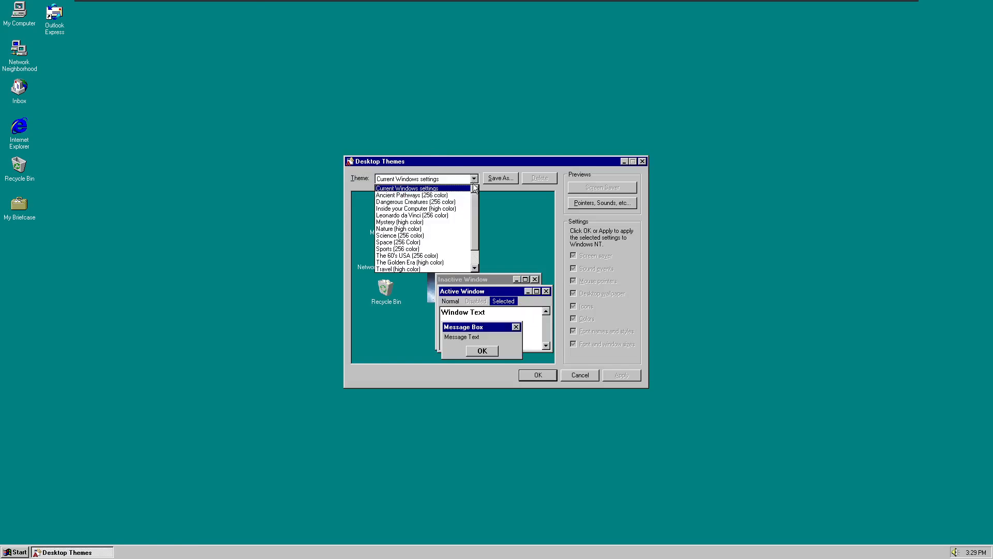
scroll(475, 217, down, 1)
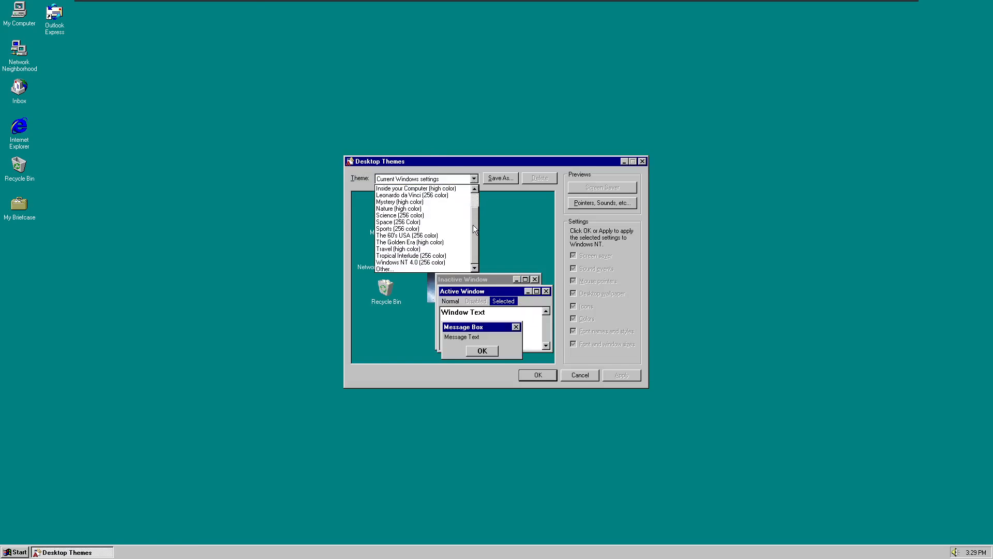
click(474, 179)
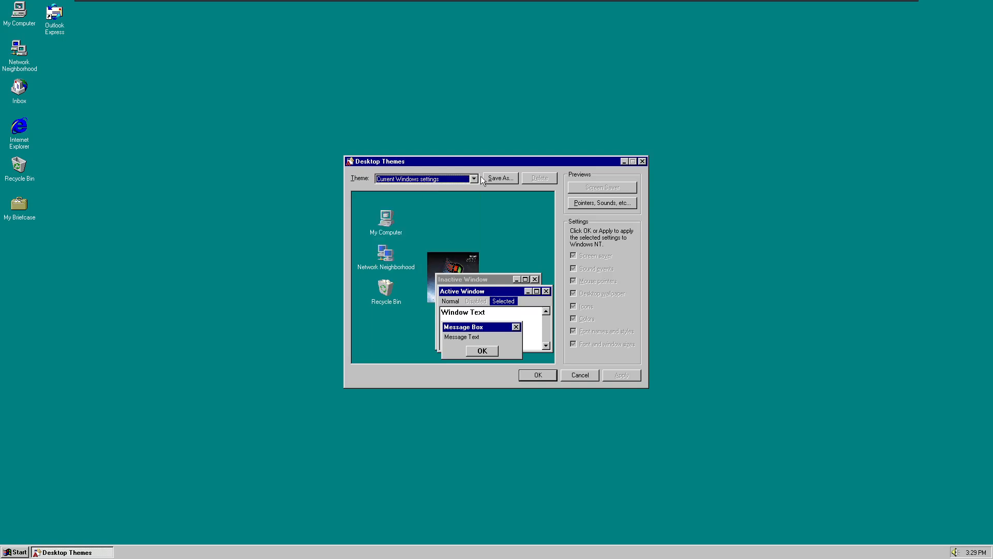
Save the current Windows settings as a theme named Windows Default and apply it.
click(500, 178)
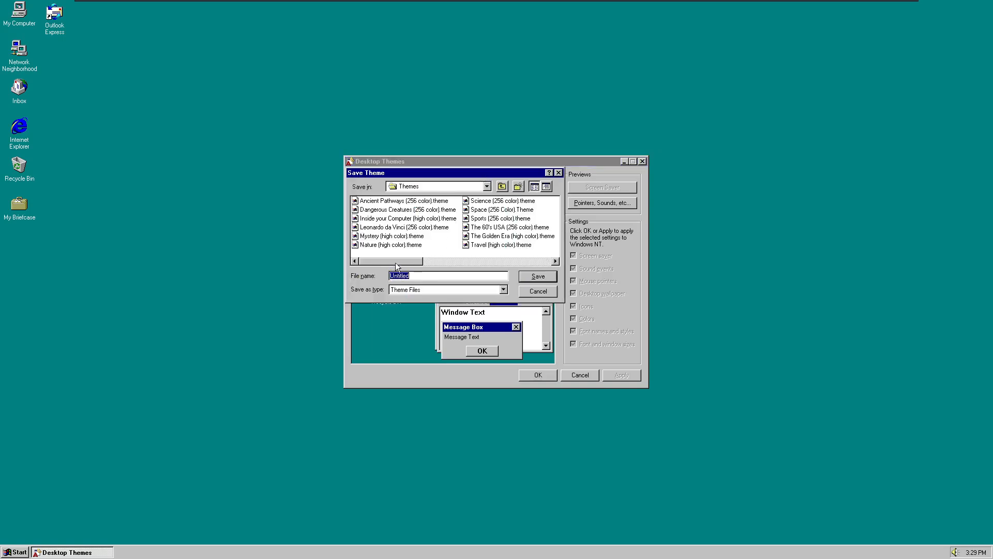
drag(396, 262, 523, 262)
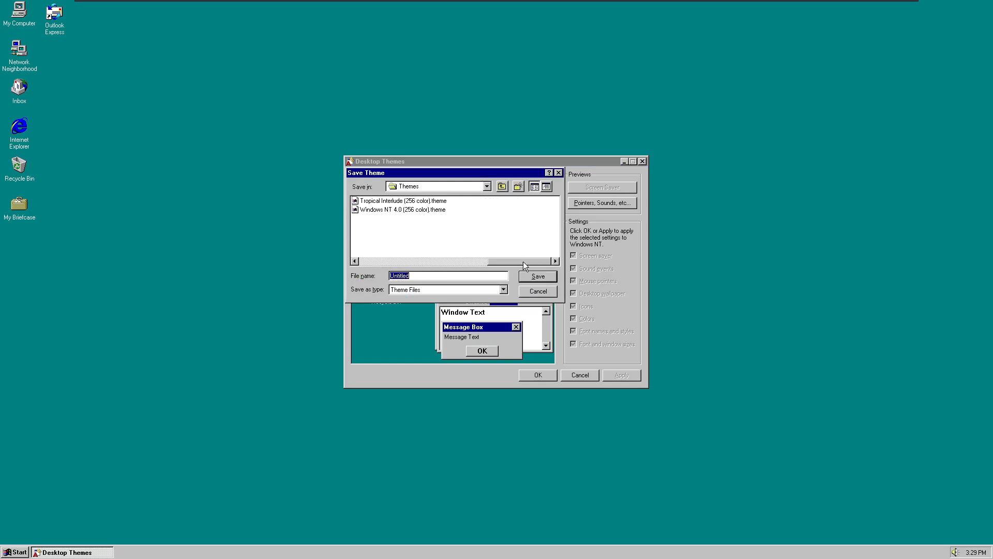
text(Windows Default)
click(539, 275)
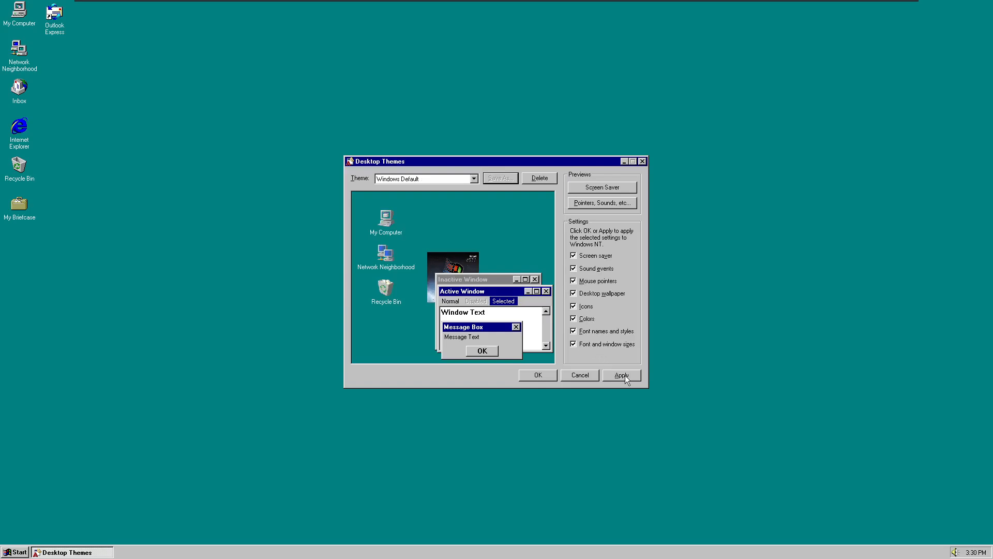
click(622, 375)
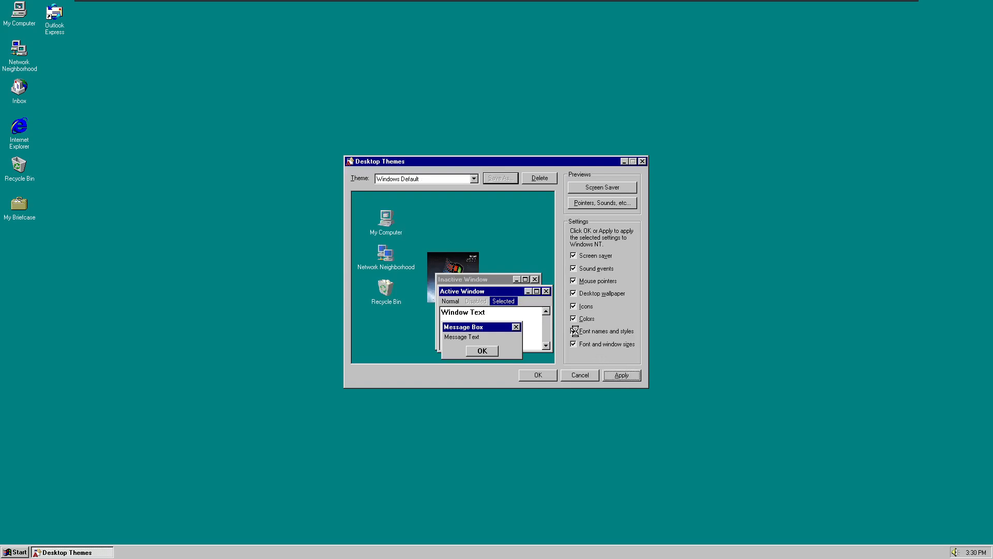
Select the Windows NT 4.0 (256 color) theme and apply it with all its settings.
click(474, 179)
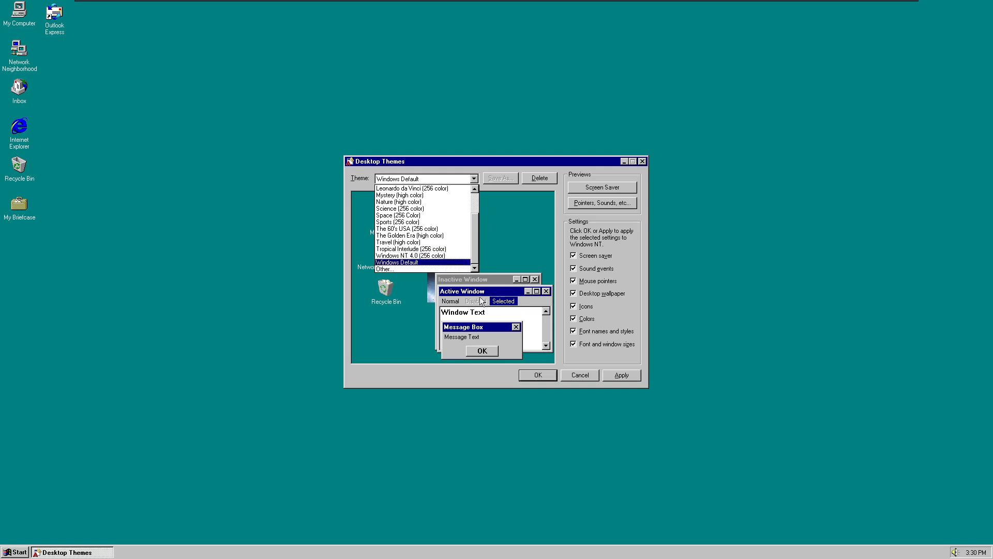
click(545, 379)
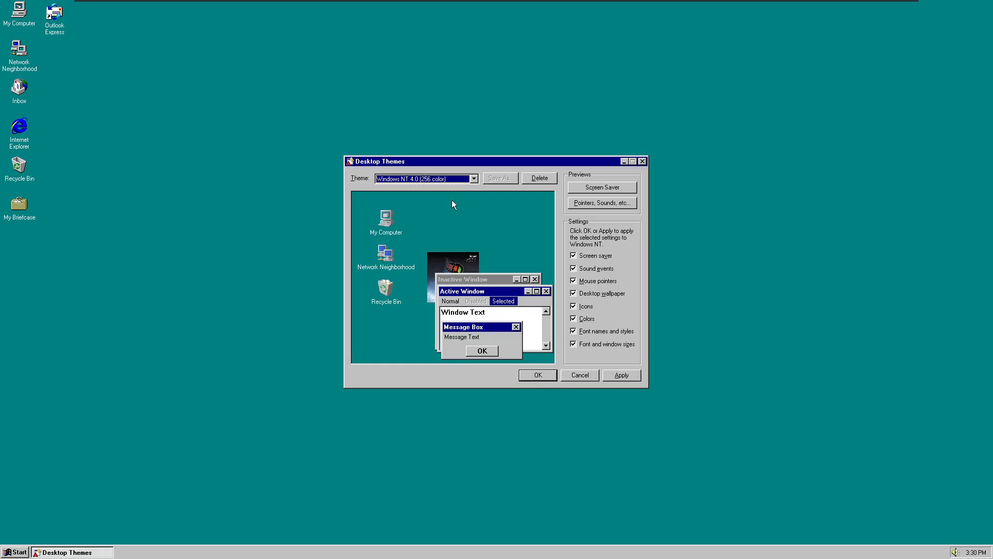
click(472, 178)
click(408, 255)
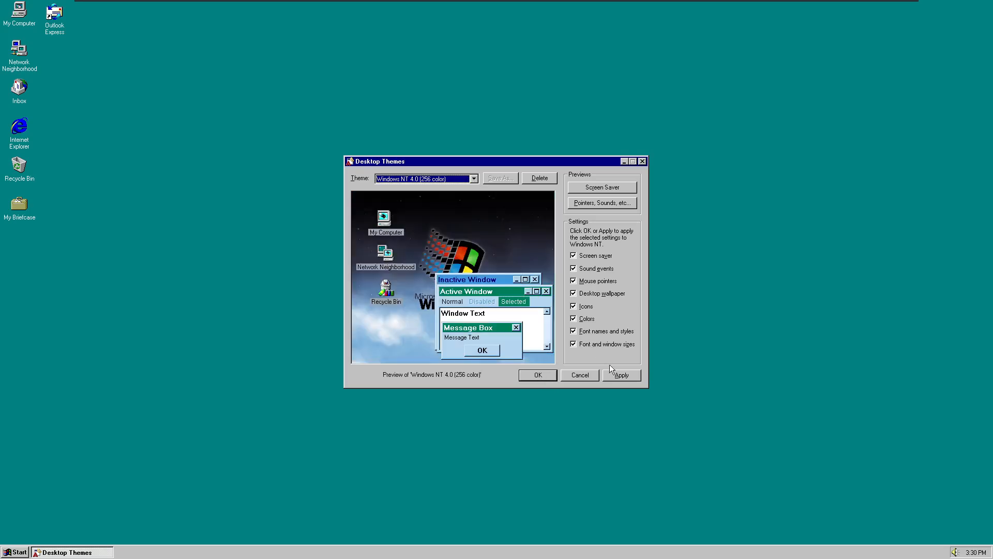
click(622, 376)
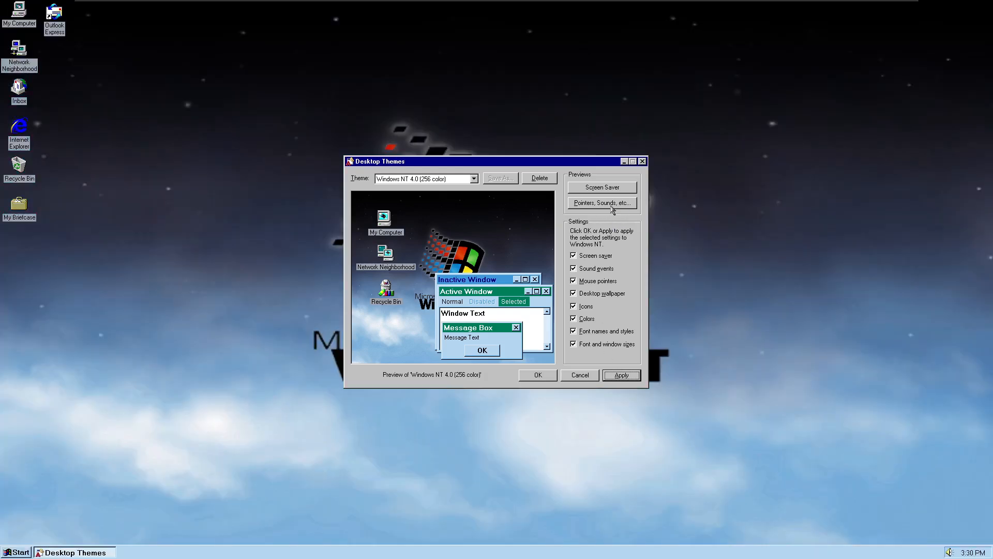
Preview the Windows NT 4.0 theme's pointers and sounds, and inspect the file assigned to the Start Windows event.
click(602, 203)
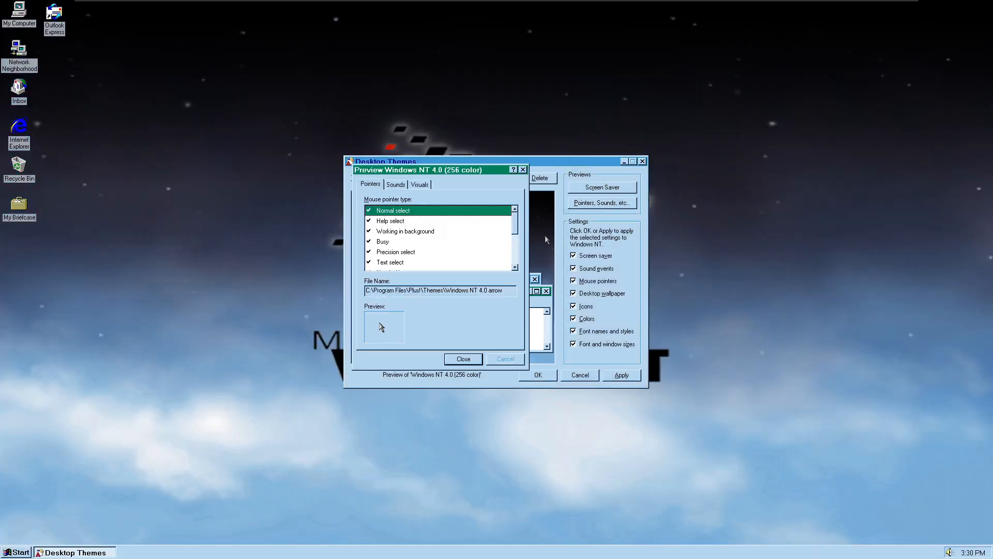
click(404, 184)
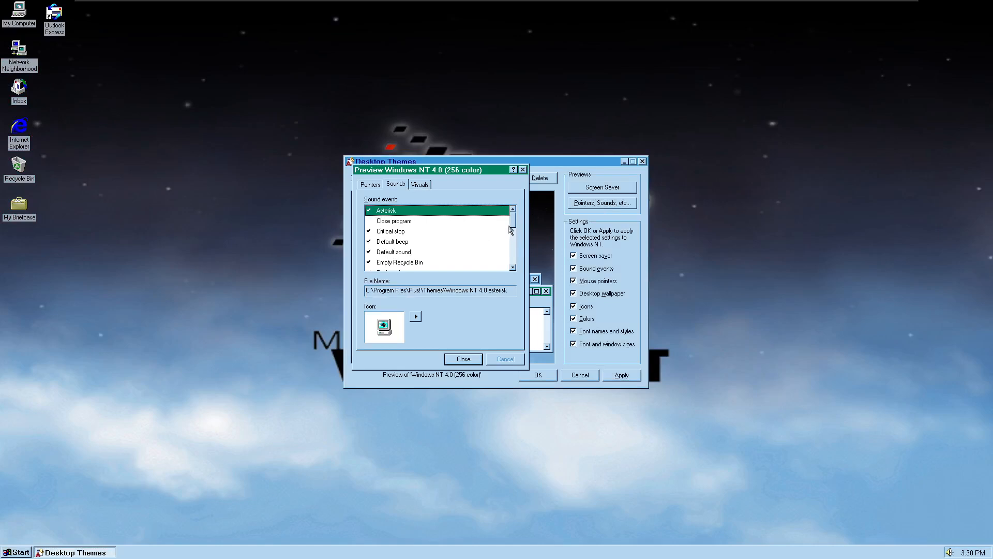
drag(512, 226, 519, 274)
click(448, 264)
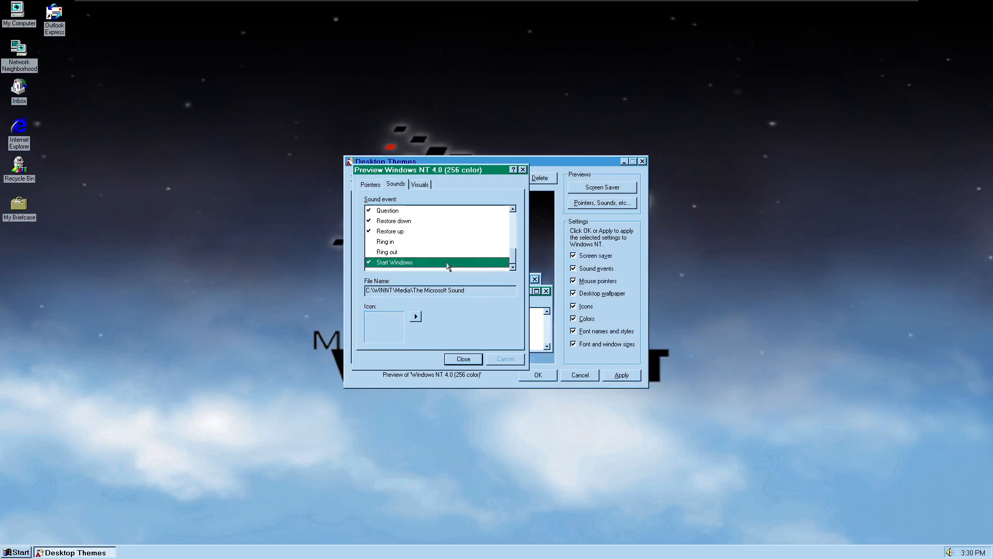
click(481, 292)
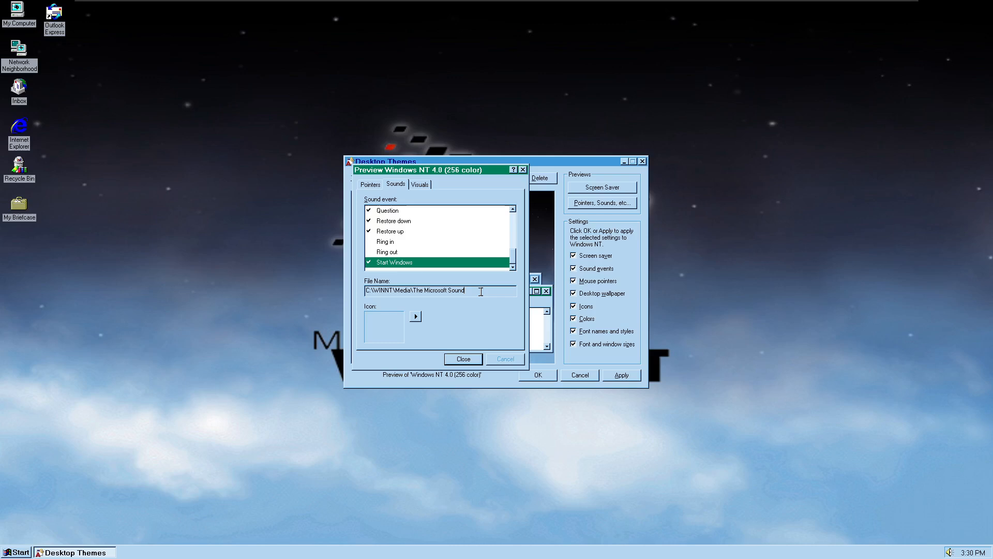
click(190, 481)
click(7, 552)
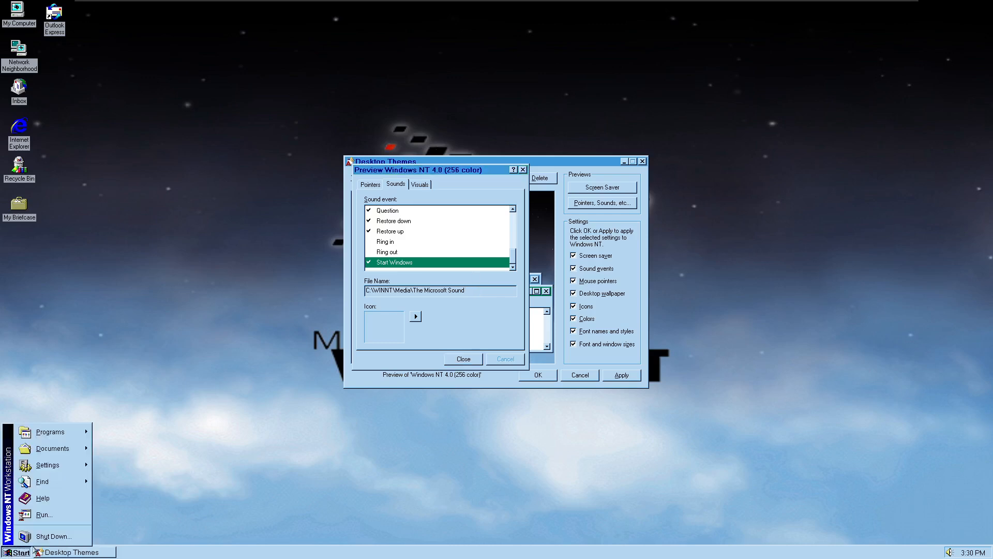
mouse_move(74, 469)
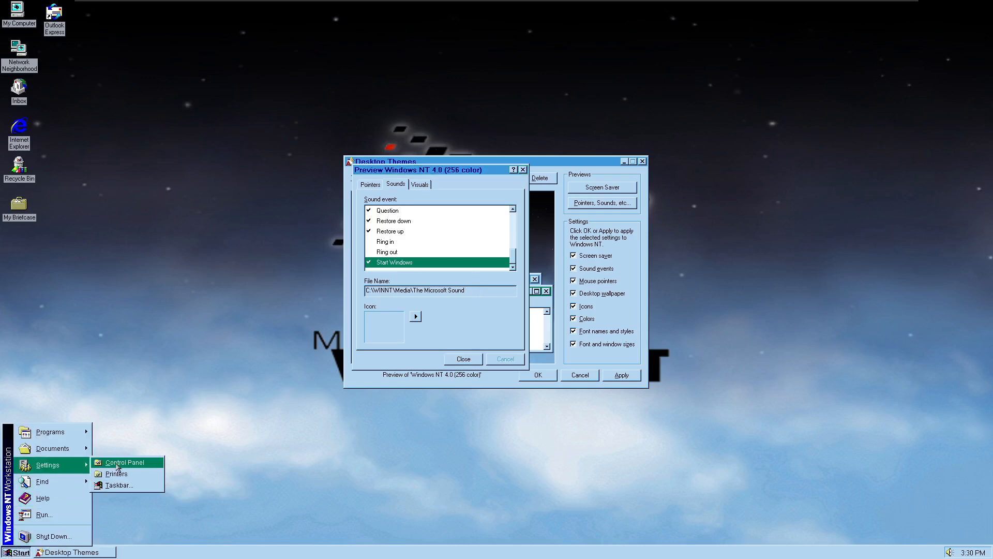
click(139, 304)
Look through the Themes folder under C:\Program Files\Plus!, close it, and close the theme preview.
double_click(24, 24)
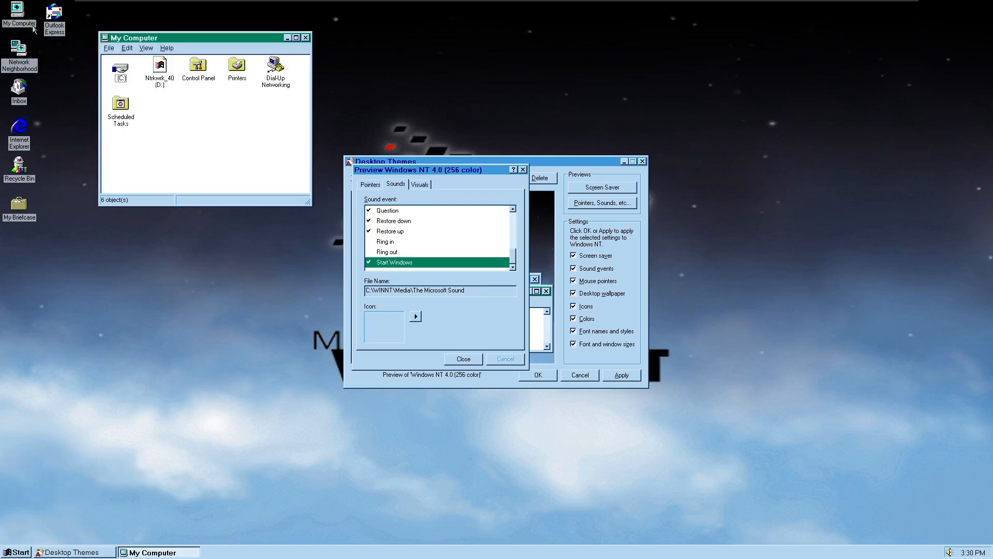
double_click(123, 78)
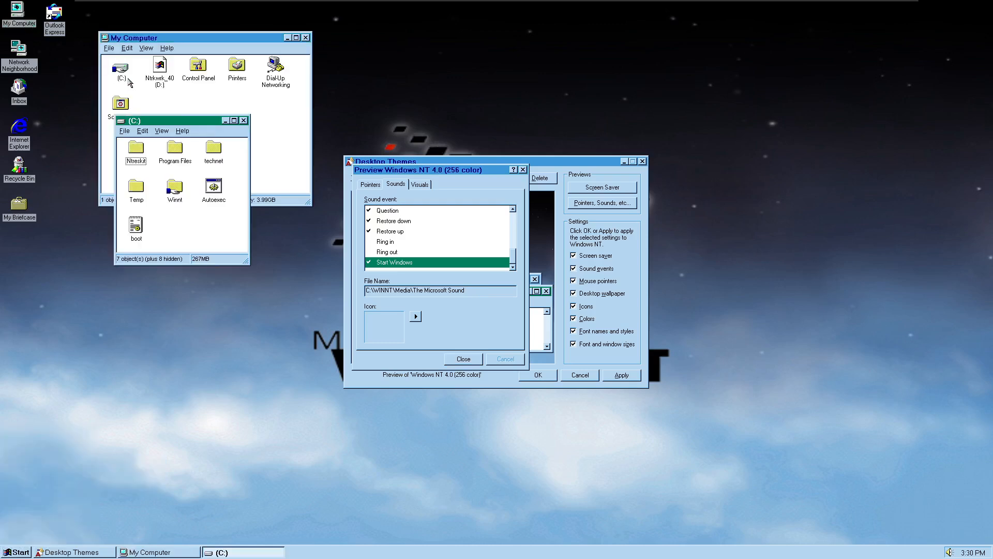
click(177, 189)
double_click(175, 150)
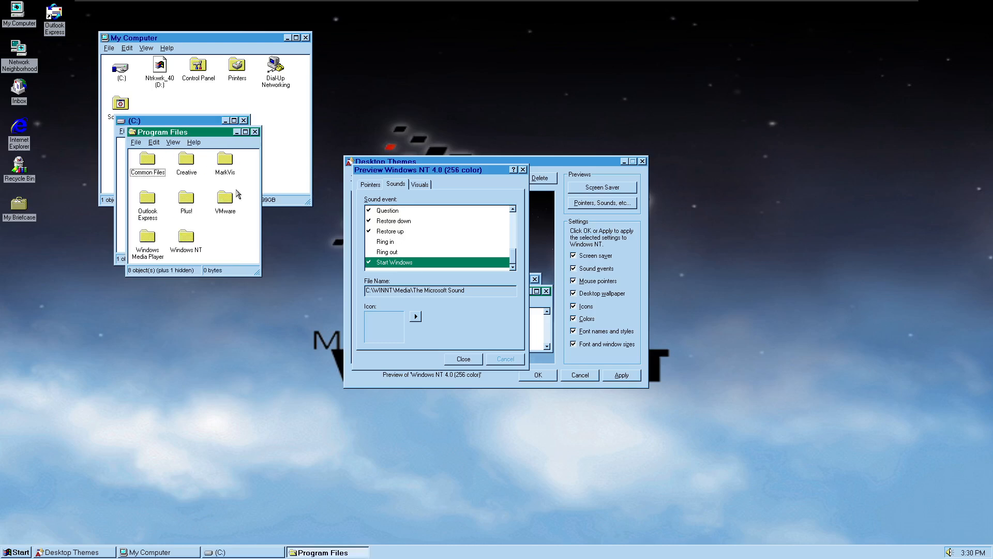
double_click(191, 202)
double_click(57, 38)
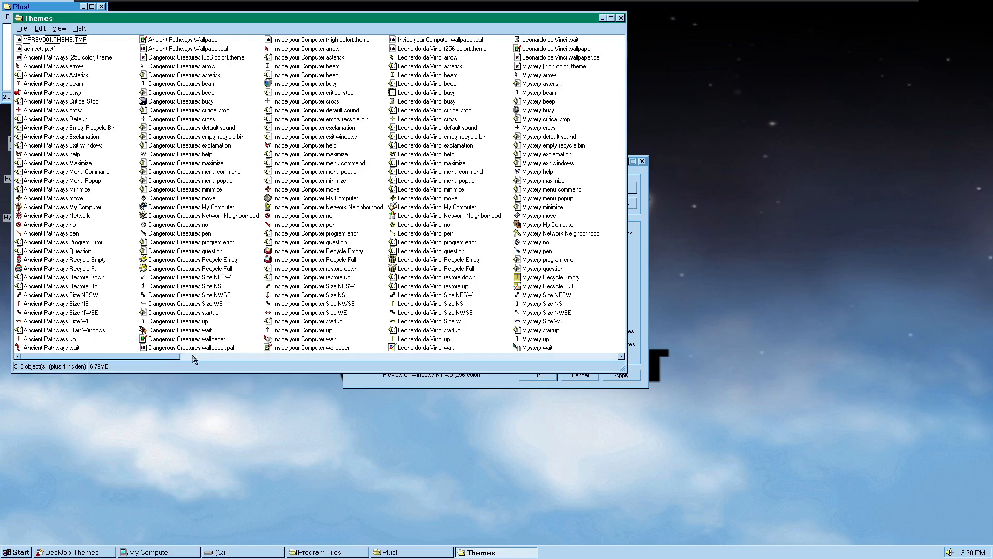
drag(176, 356, 526, 357)
click(61, 29)
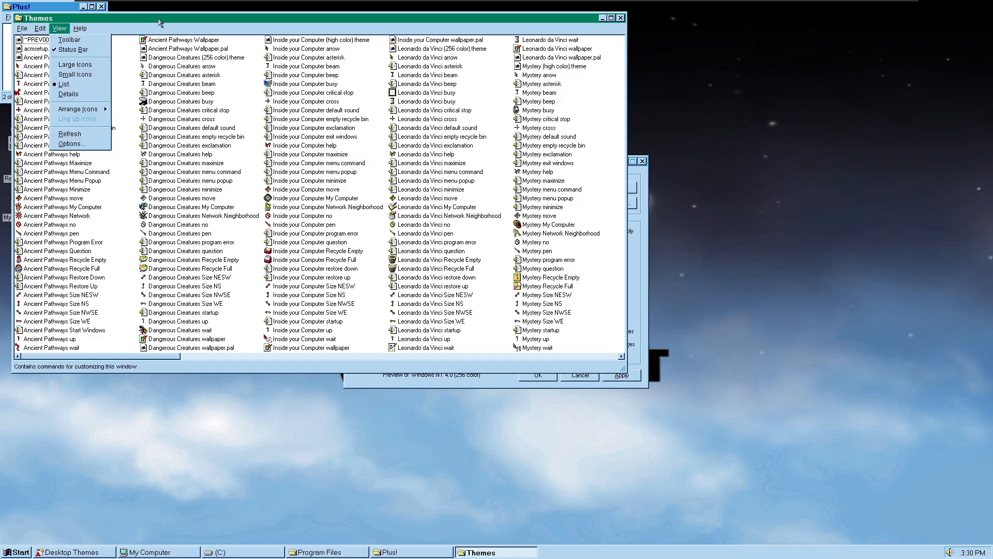
drag(159, 23, 275, 244)
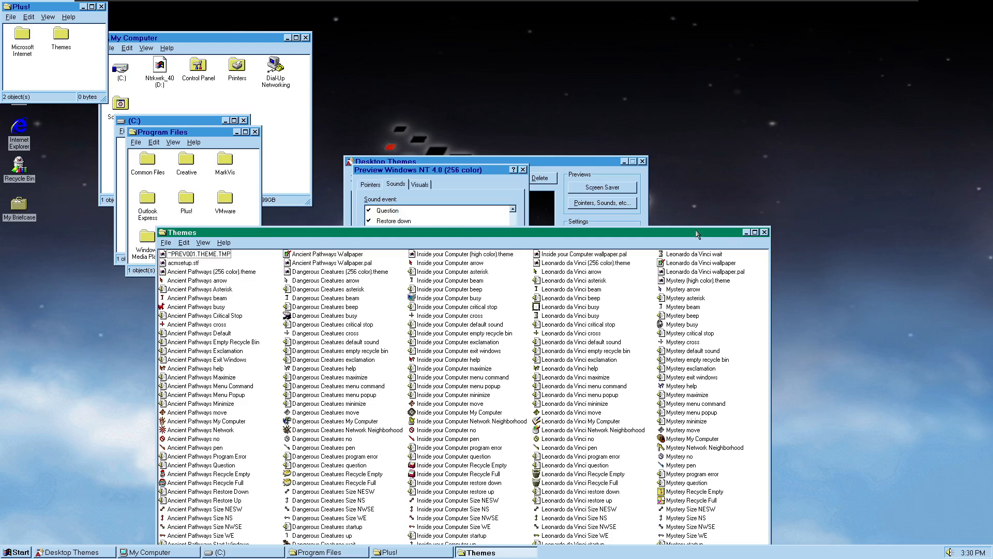
click(764, 233)
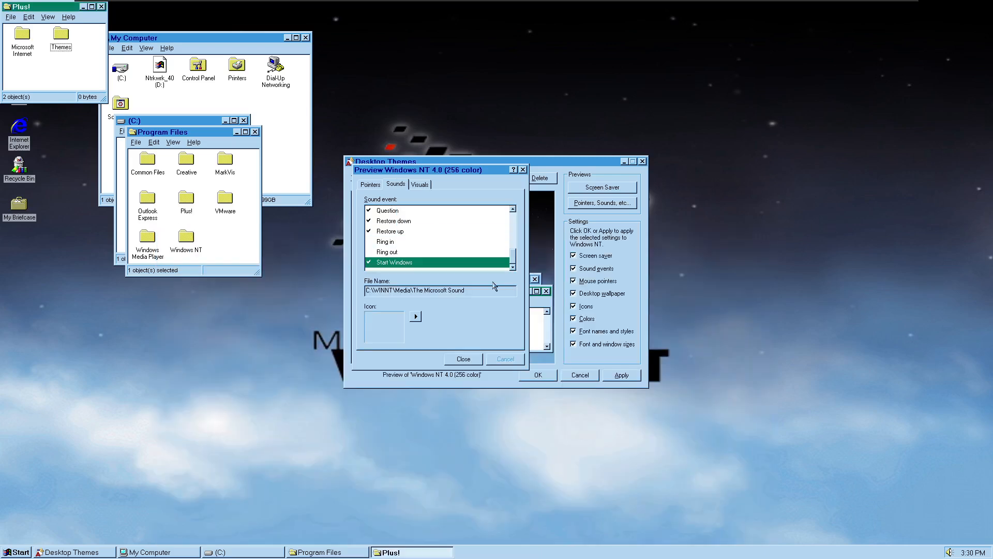
click(476, 293)
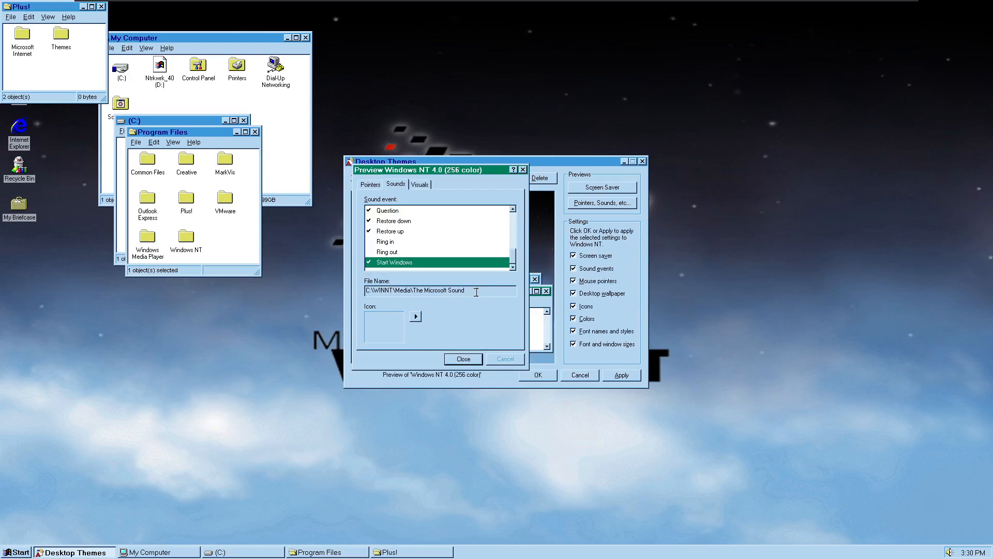
click(471, 359)
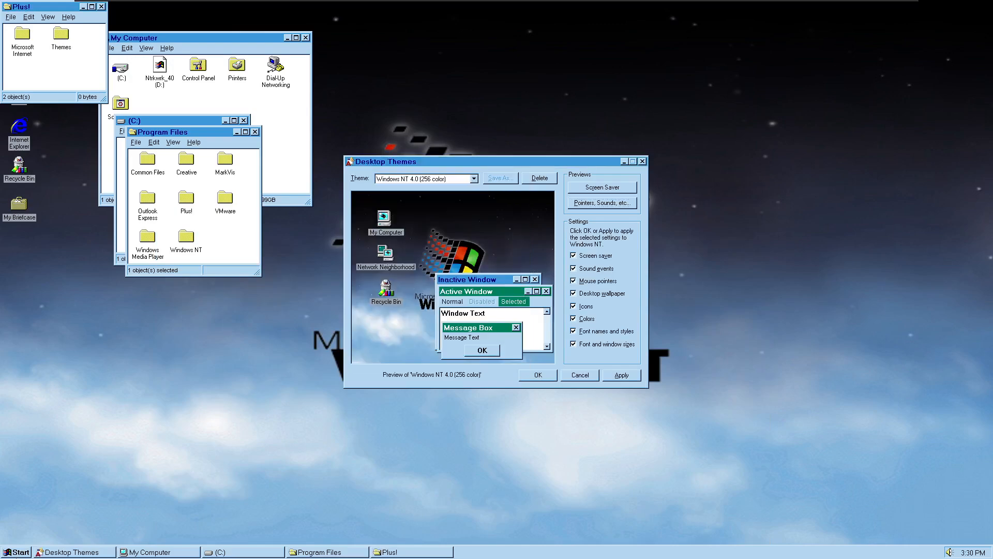
Open the Sounds properties from the Control Panel and find the Start Windows event.
click(17, 553)
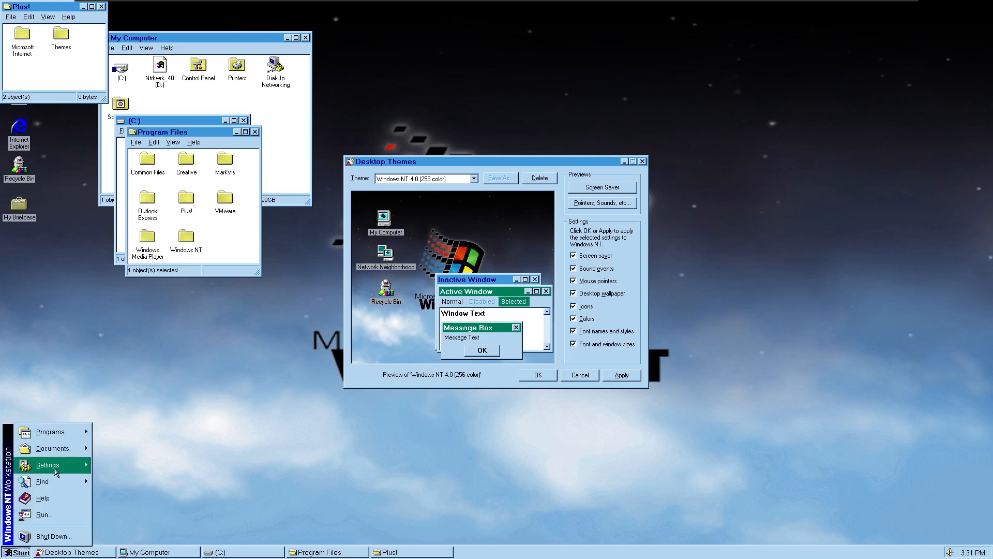
mouse_move(55, 467)
click(116, 463)
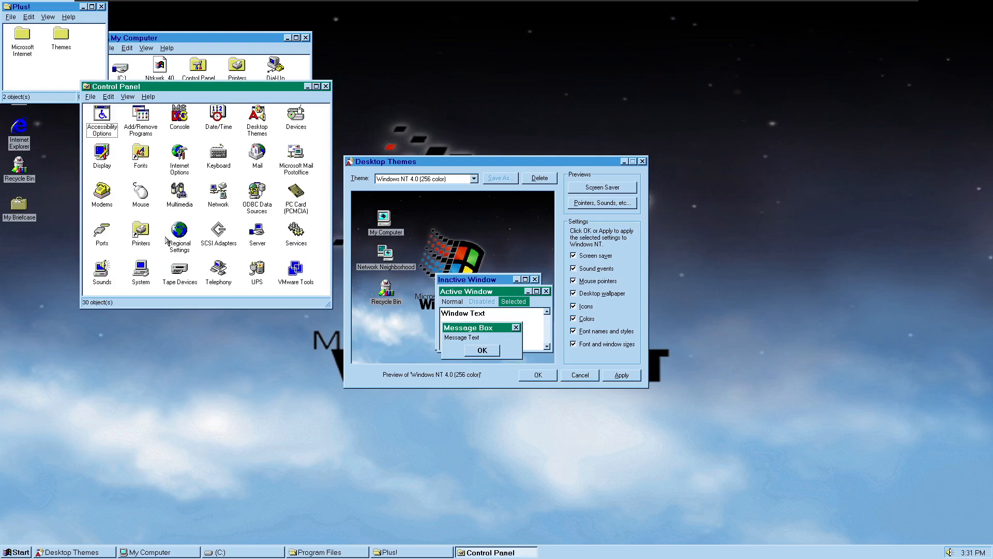
double_click(108, 271)
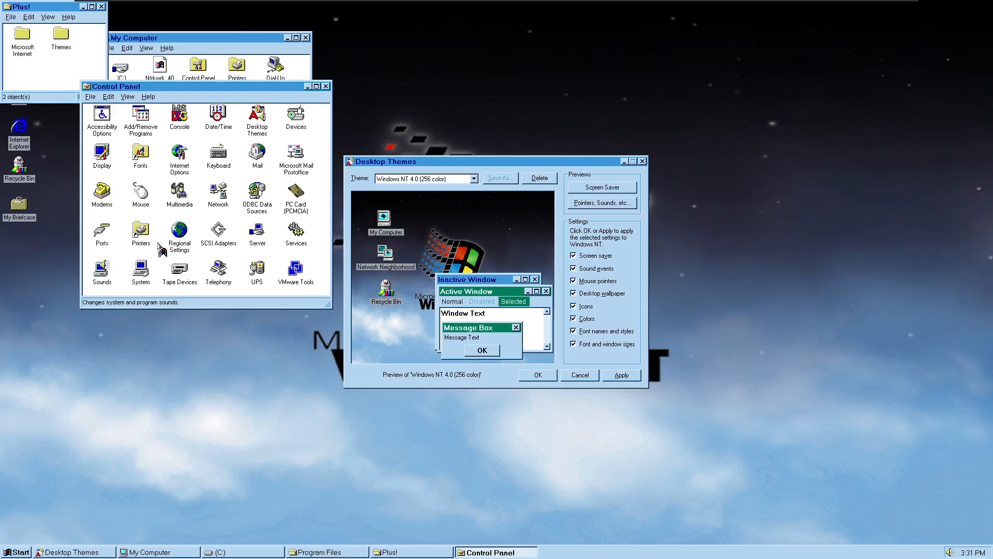
drag(209, 91, 207, 116)
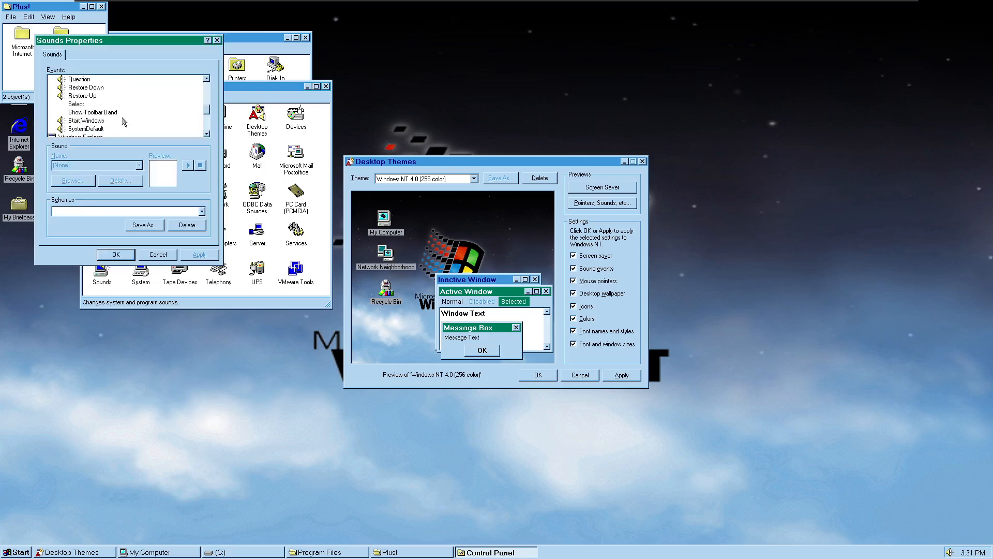
Browse for a new Start Windows event sound in the C:\Program Files\Plus!\Themes folder.
click(97, 122)
click(73, 180)
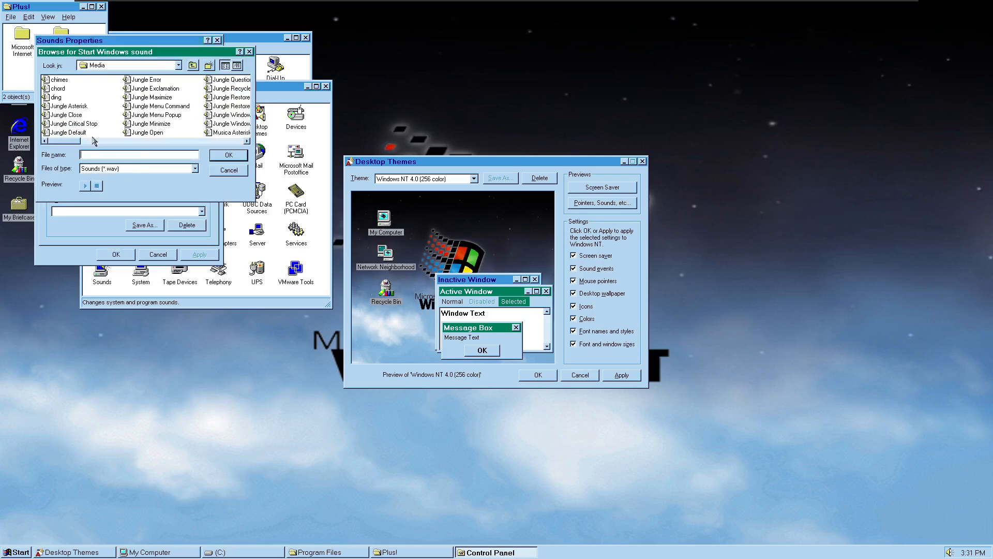
click(178, 65)
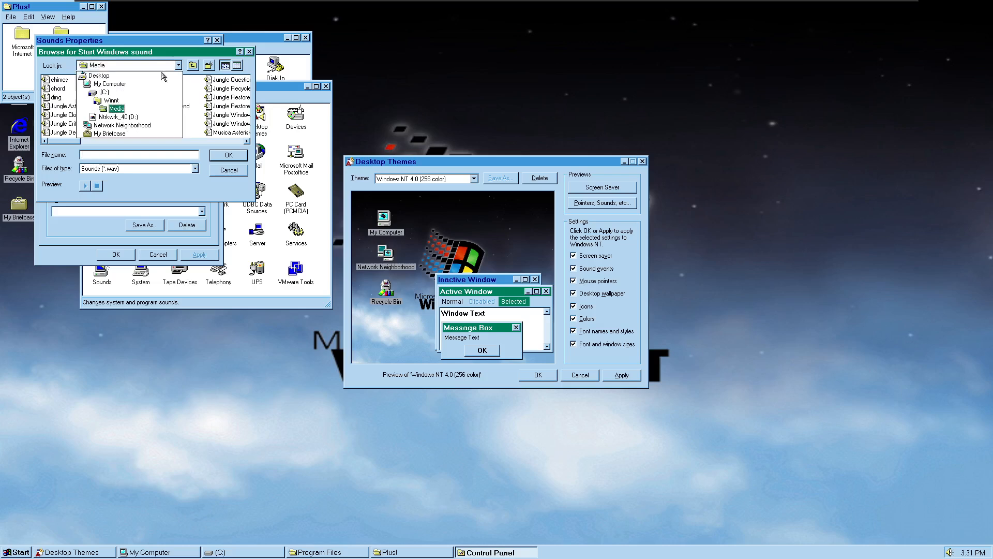
click(116, 94)
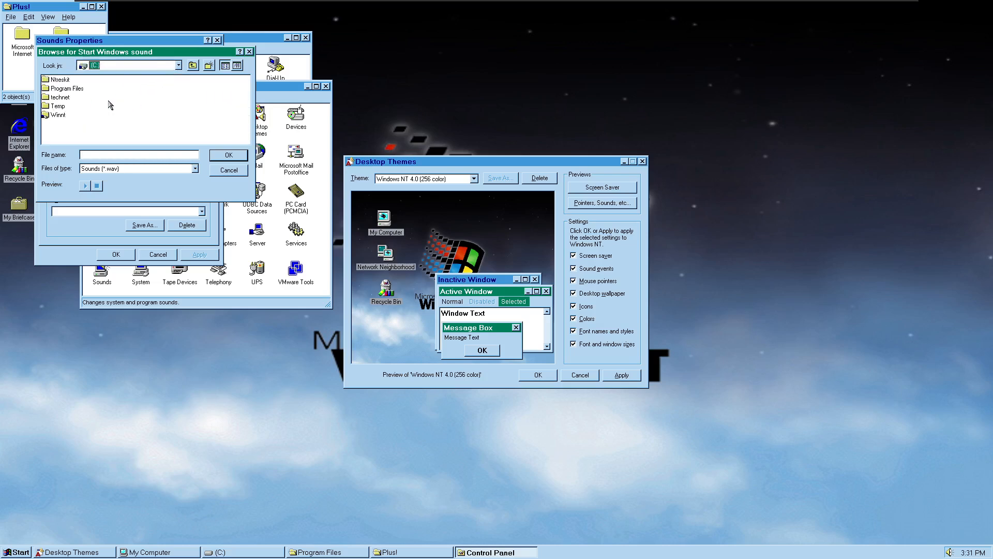
double_click(69, 91)
click(119, 80)
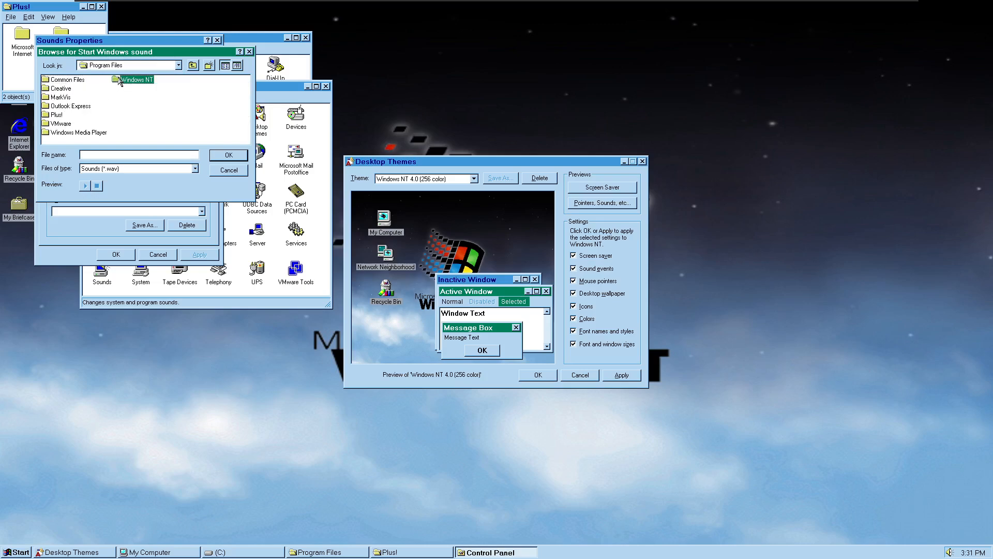
double_click(56, 115)
double_click(63, 94)
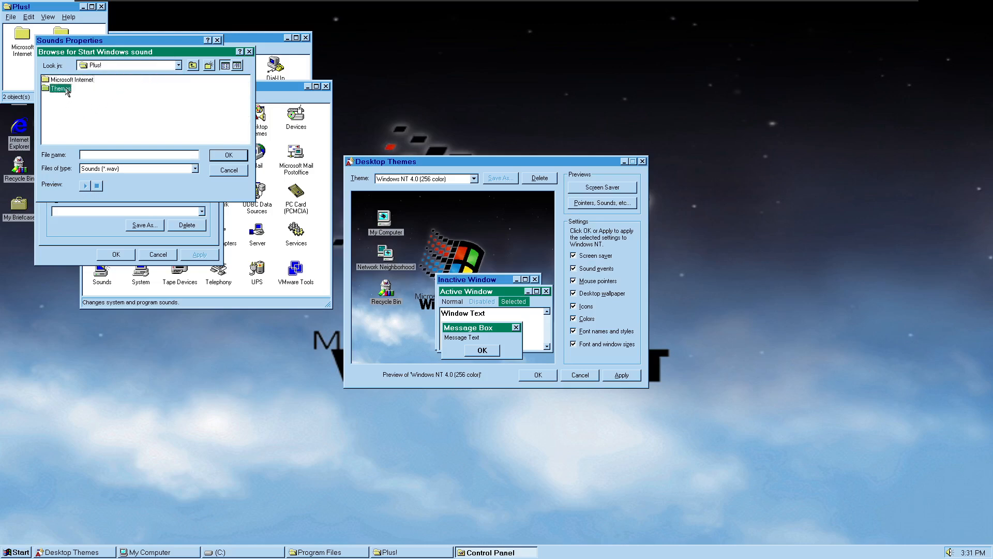
Assign the Windows NT 4.0 Start Windows sound to the Start Windows event, apply it and close the Sounds properties.
drag(53, 143, 250, 145)
click(109, 124)
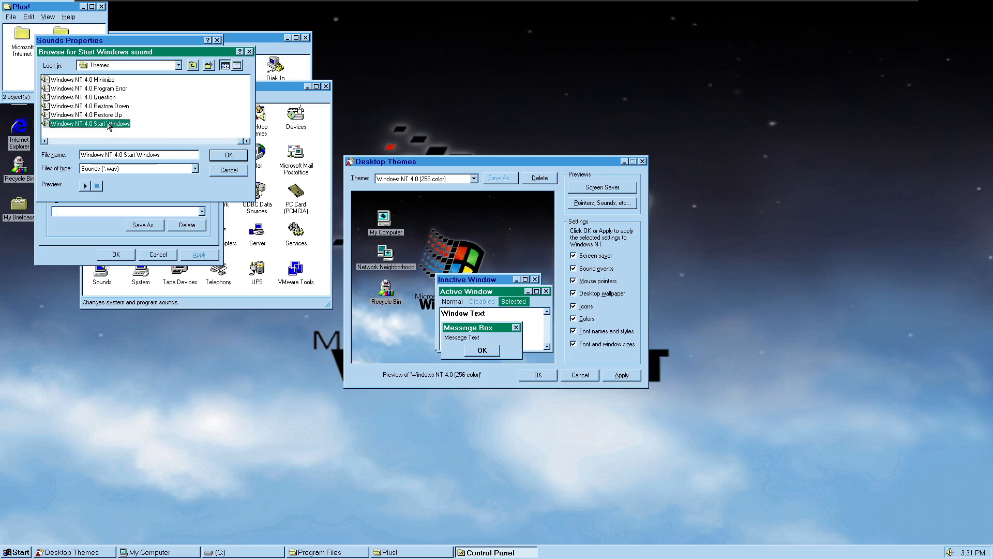
click(213, 157)
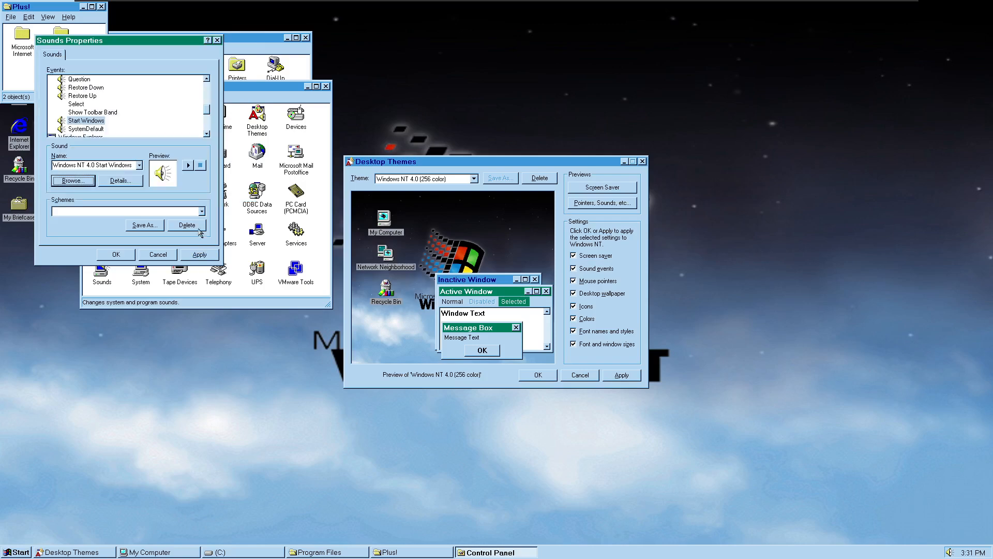
click(199, 255)
click(116, 255)
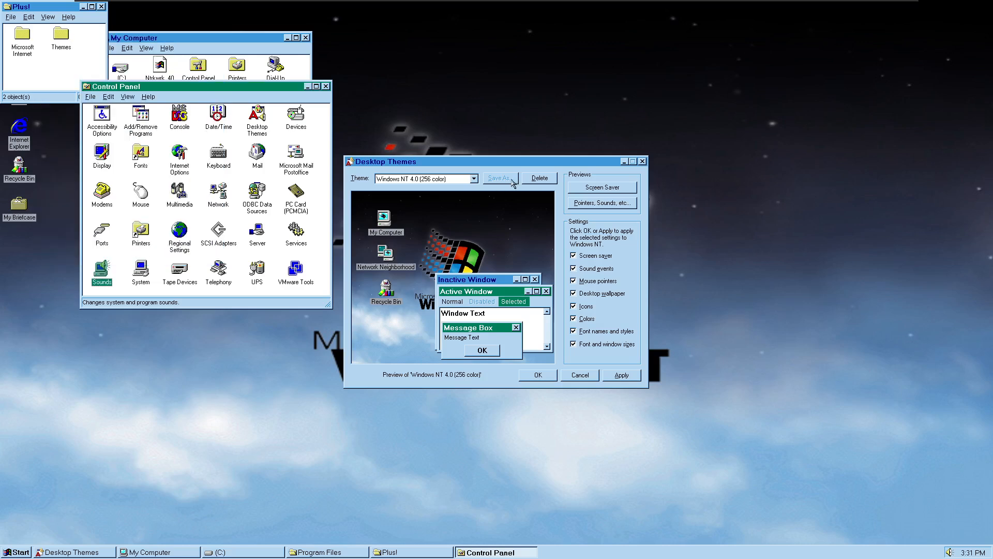
Preview the Windows NT 4.0 (256 color) theme's sounds and check its Start Windows event.
click(518, 245)
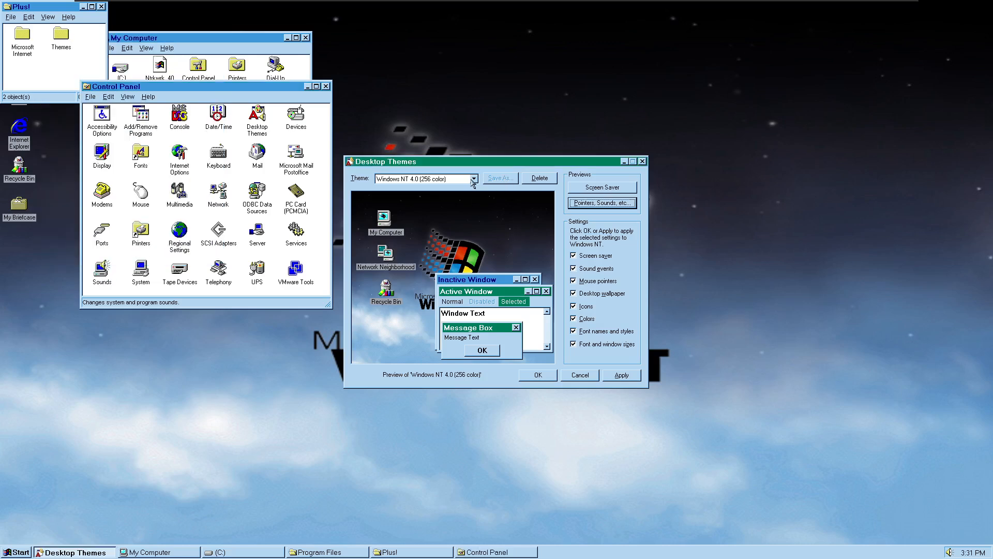
click(572, 205)
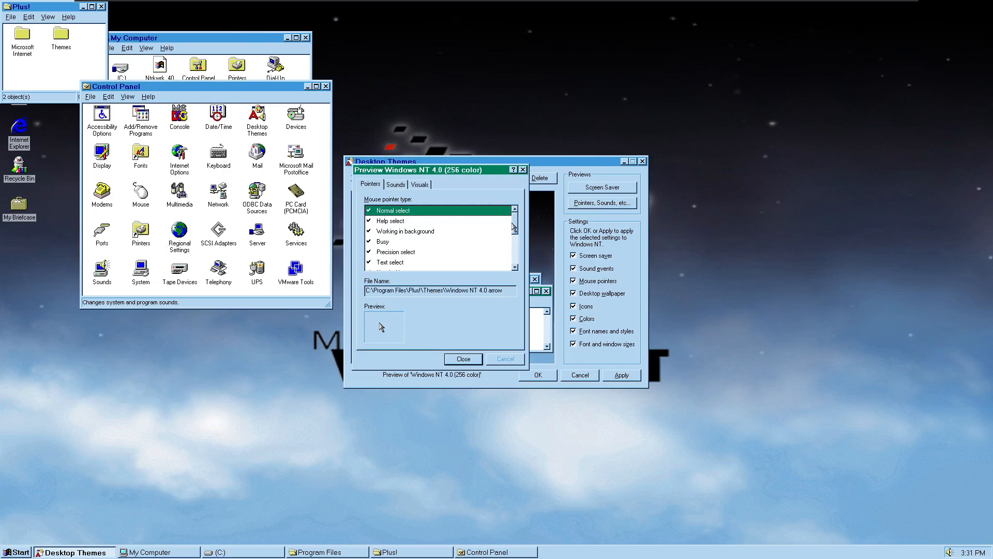
drag(514, 228, 512, 269)
click(405, 186)
click(409, 259)
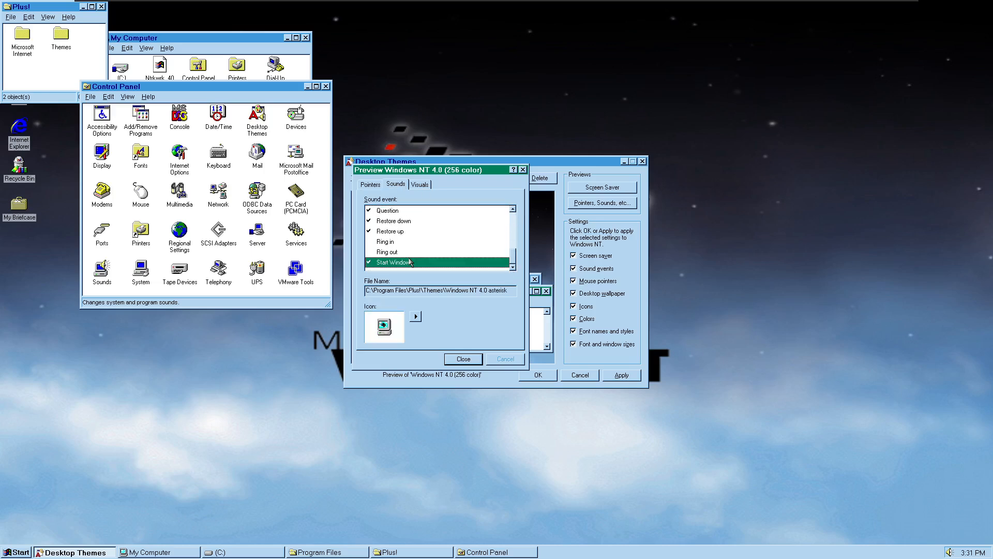
click(463, 359)
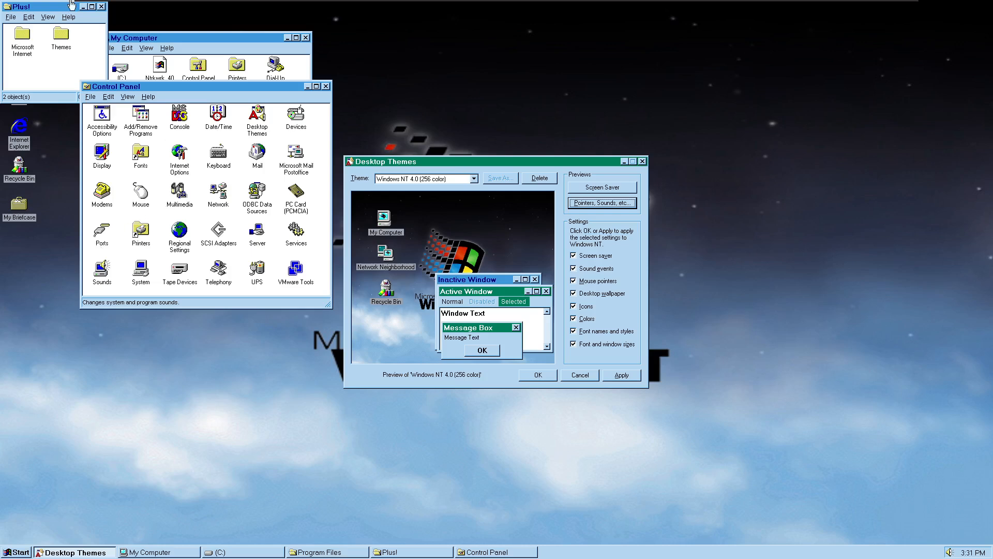
Close all open folder and Control Panel windows, and re-apply the Windows NT 4.0 (256 color) theme.
click(102, 7)
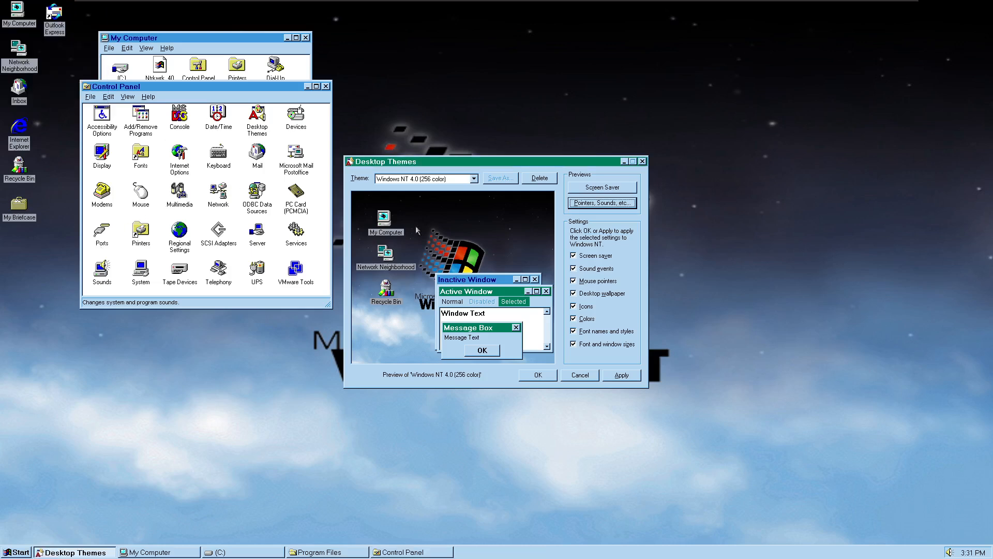
click(326, 87)
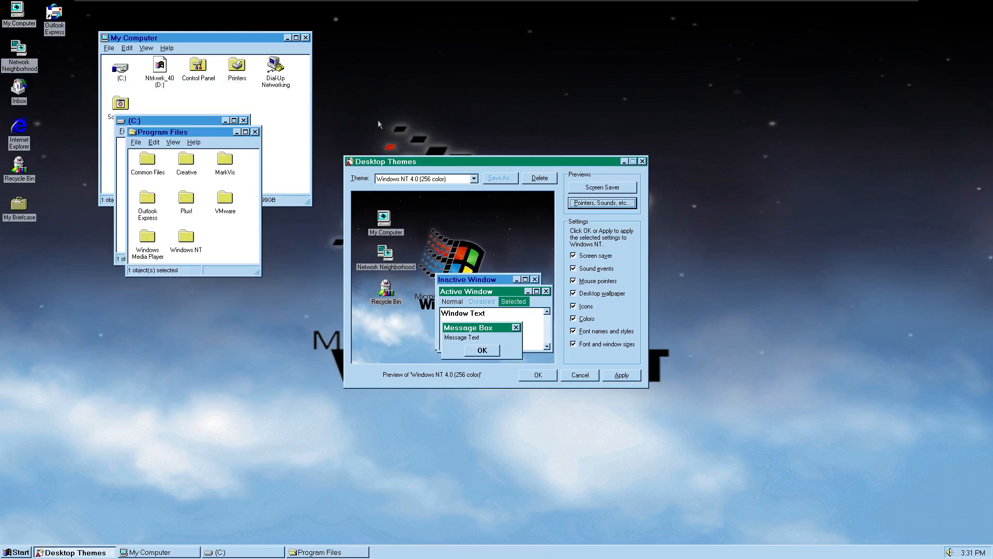
click(473, 180)
click(474, 180)
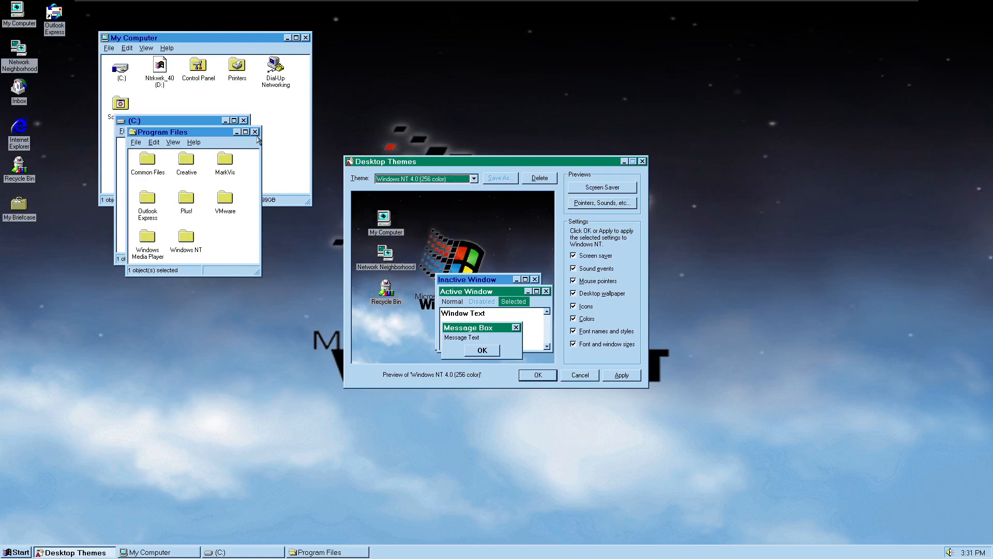
click(255, 132)
click(244, 121)
click(306, 38)
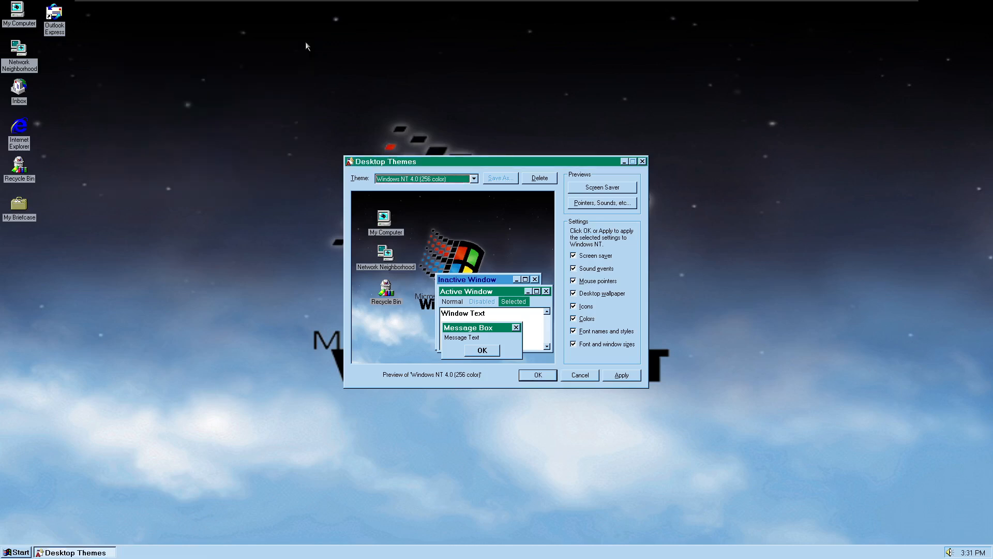
click(623, 375)
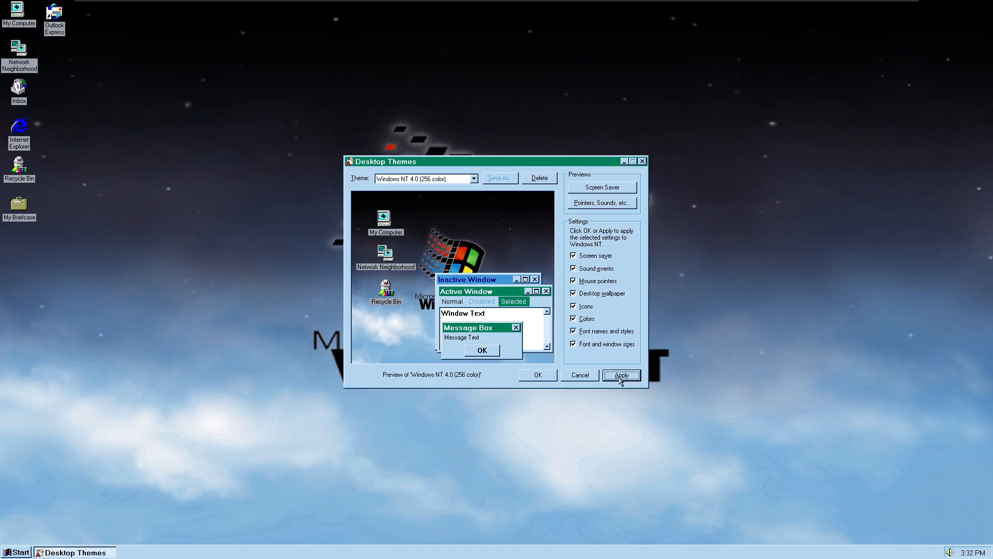
click(544, 374)
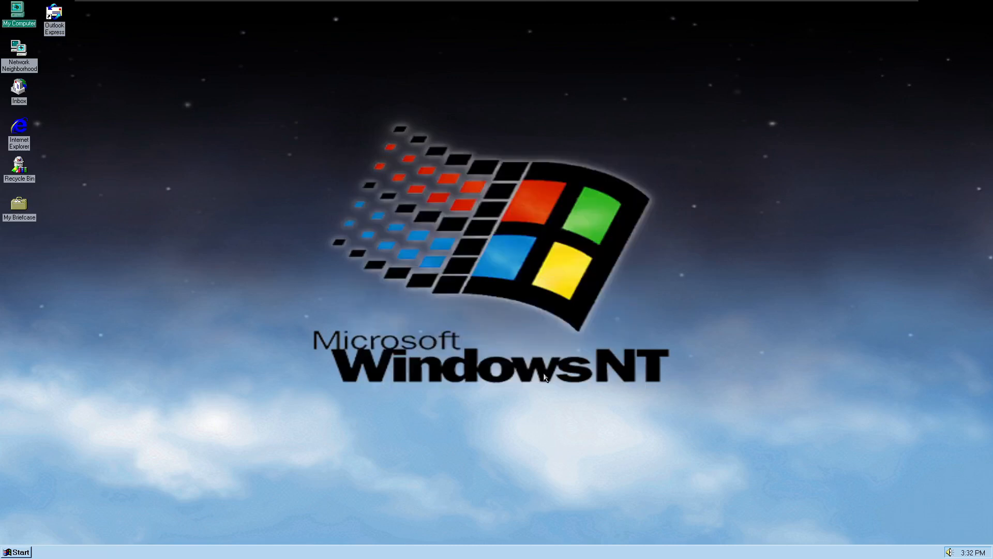
Reopen the Sounds properties from the Control Panel and select the Start Windows event.
click(20, 552)
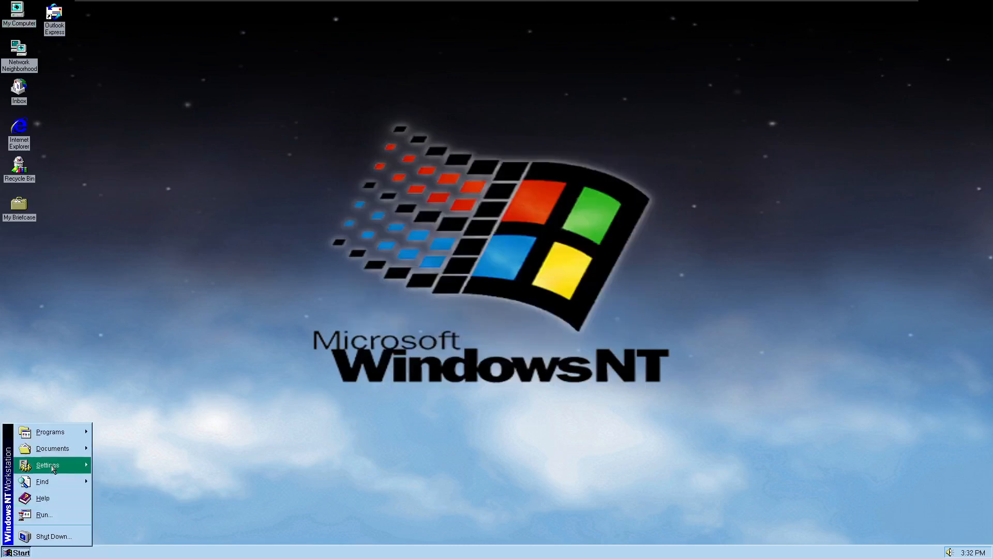
mouse_move(69, 467)
click(109, 462)
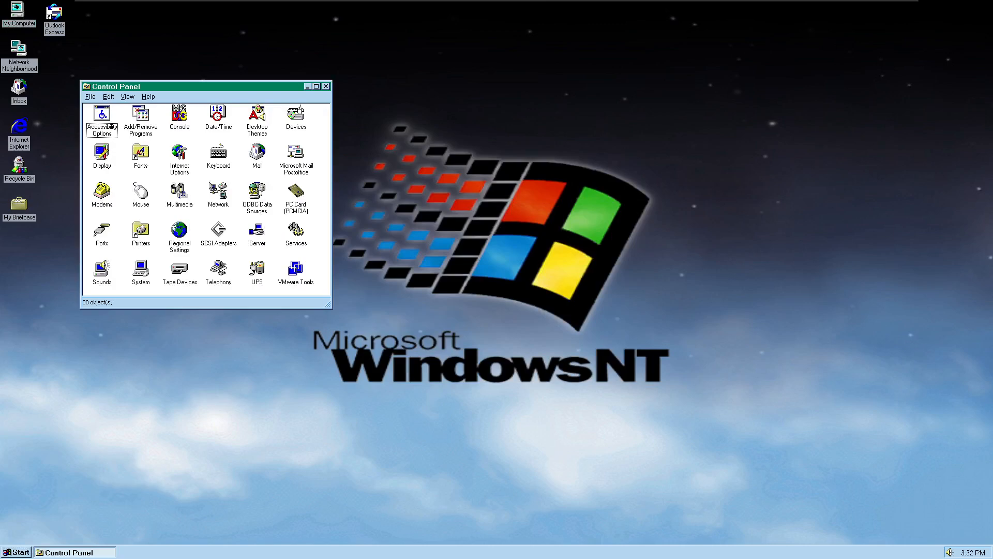
double_click(102, 274)
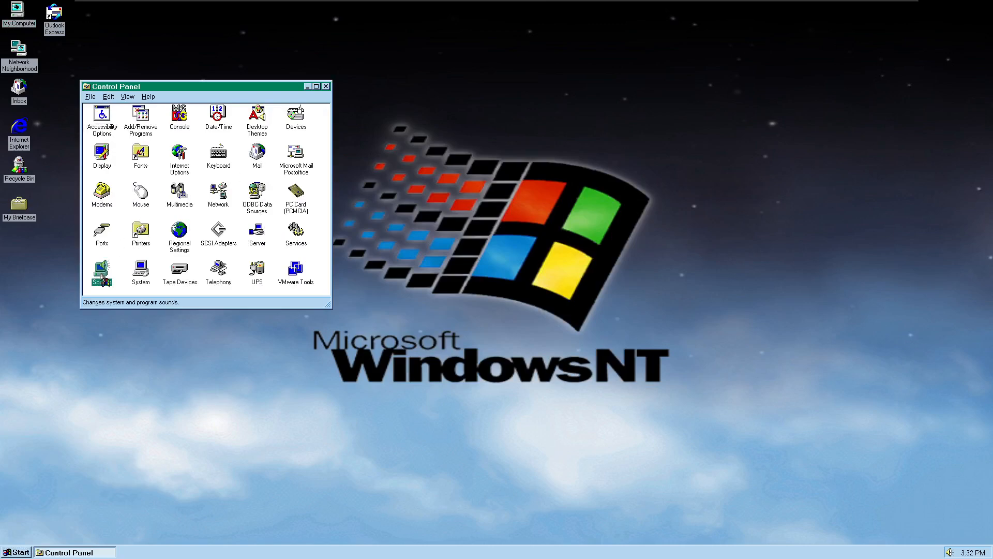
scroll(114, 145, down, 10)
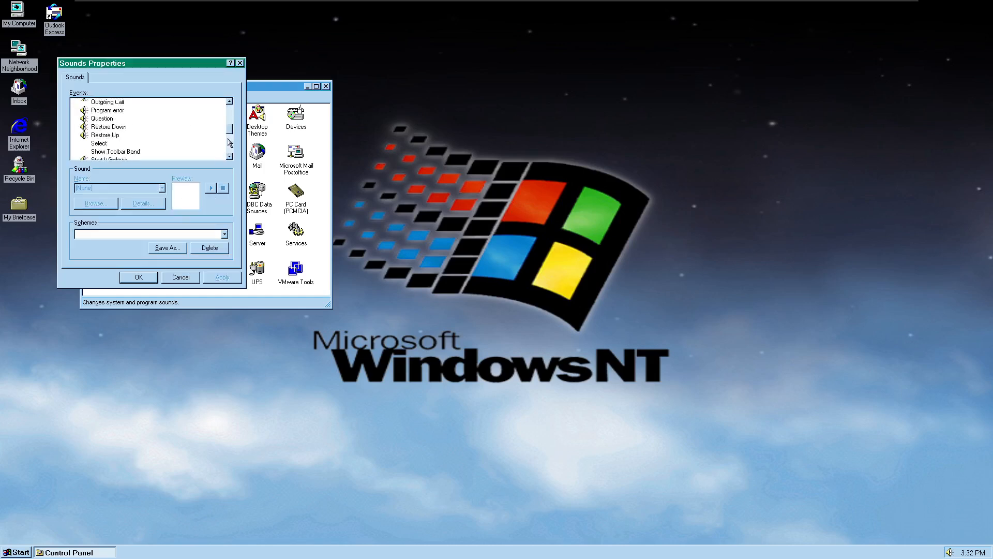
click(110, 135)
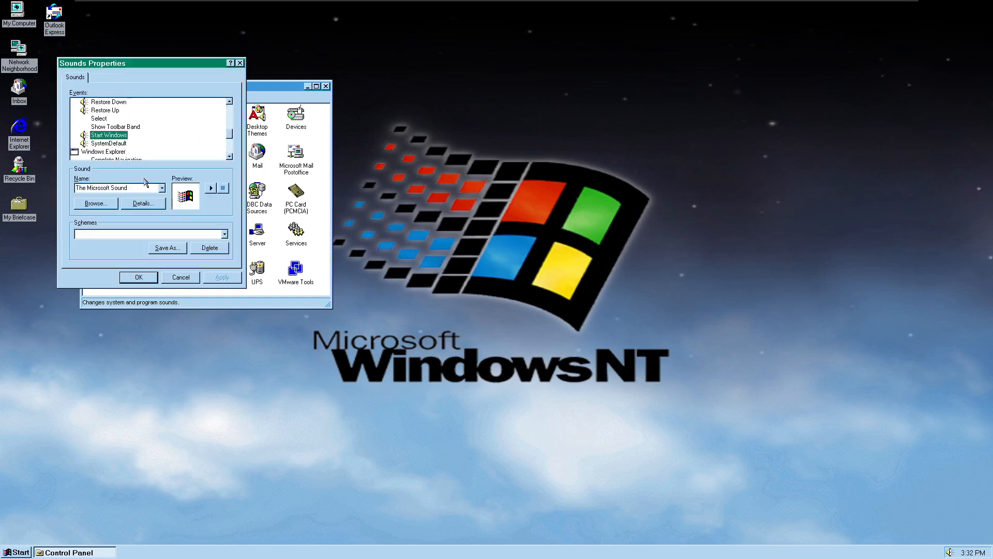
Set the Start Windows event's sound to Windows NT 4.0 Start Windows from C:\Program Files\Plus!\Themes.
click(96, 203)
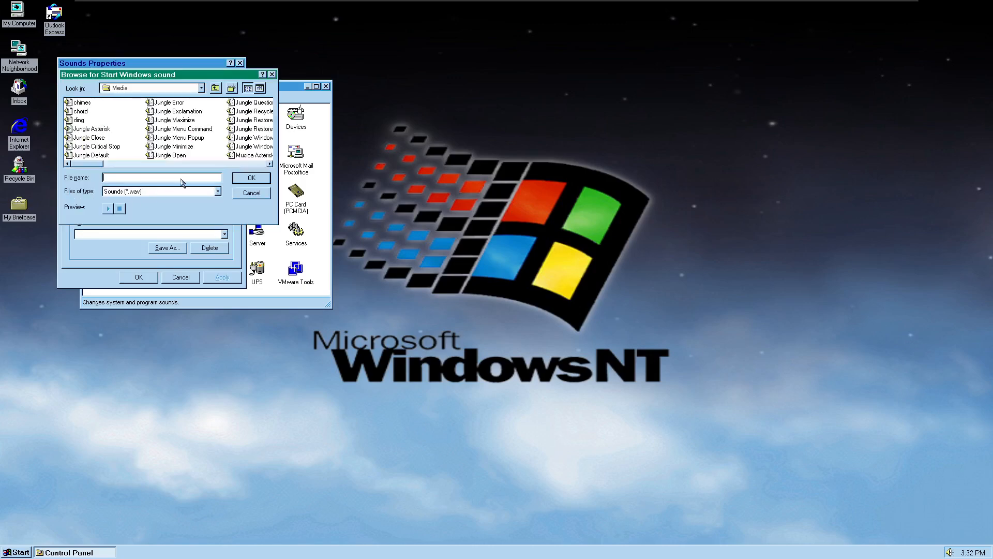
click(146, 88)
click(138, 117)
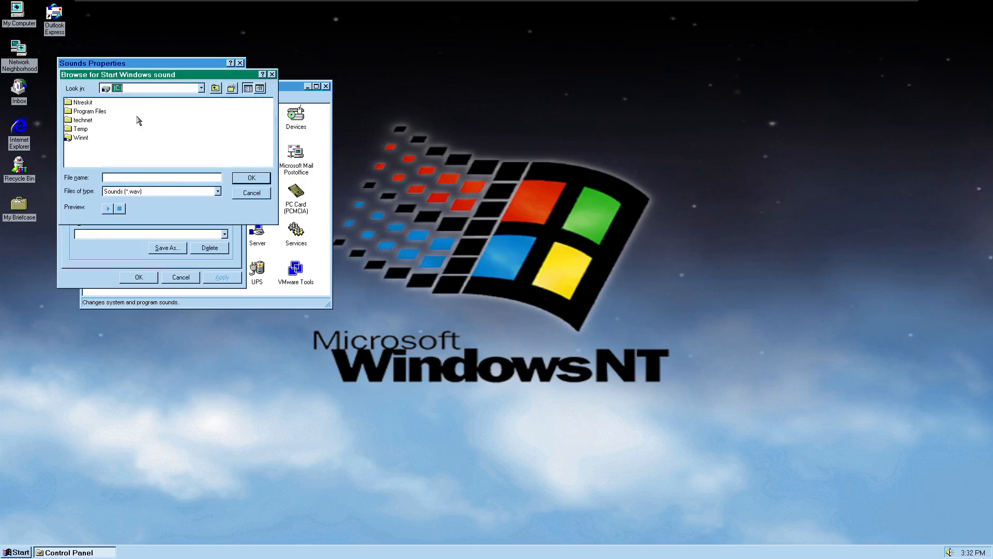
double_click(103, 111)
double_click(86, 138)
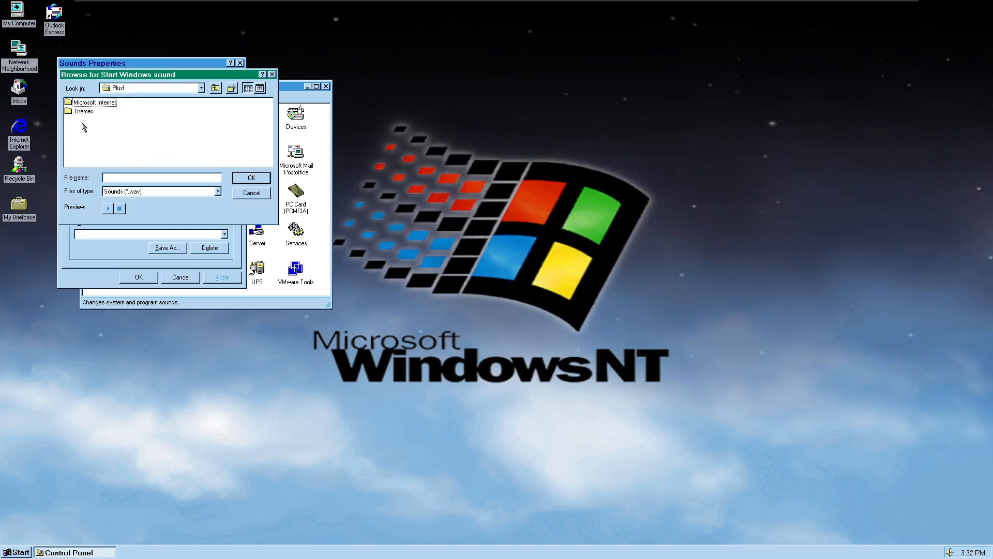
double_click(83, 110)
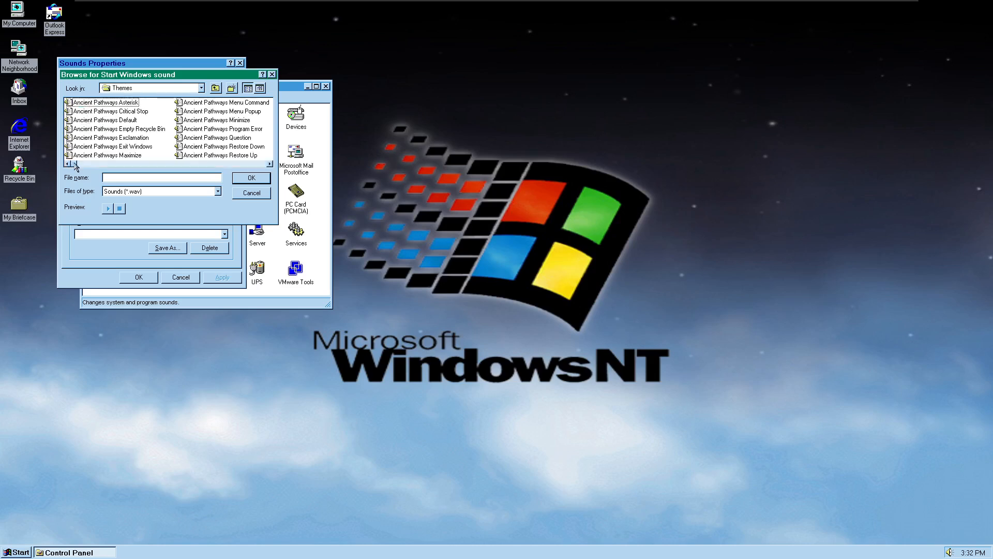
drag(76, 165, 263, 164)
click(123, 147)
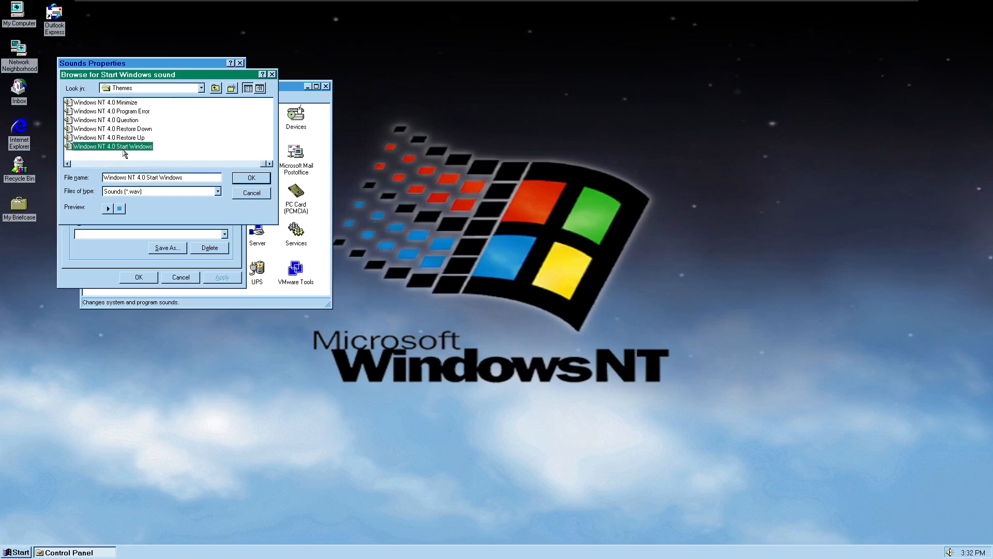
click(244, 178)
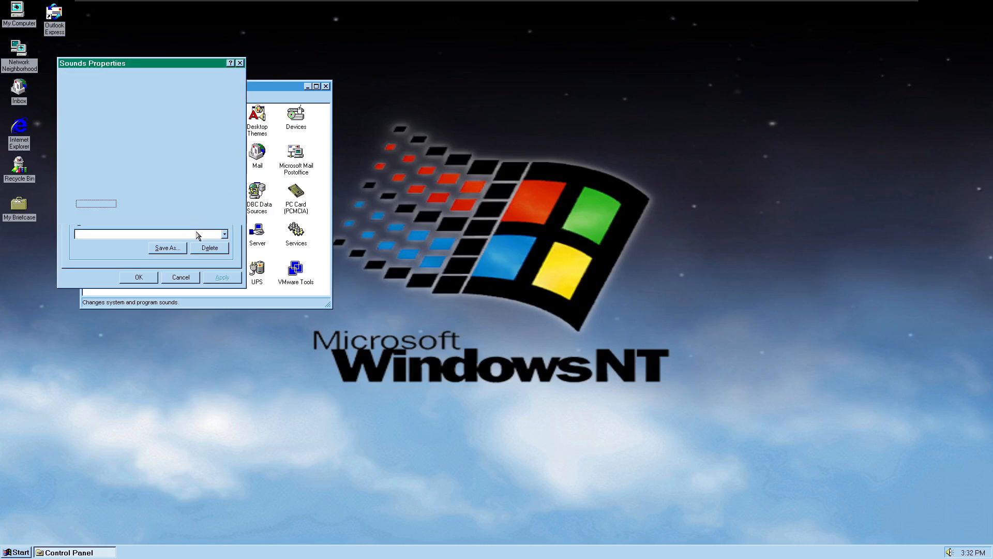
Save the sound scheme as "Windows NT 4.0 256 color", apply it and close the Sounds properties.
click(175, 251)
text(Win)
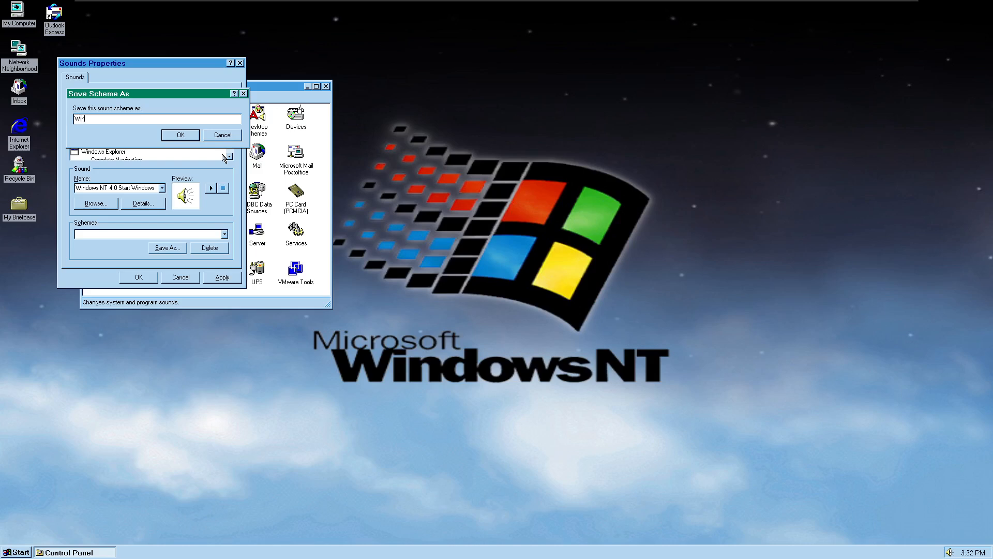
text(dows NRT)
text( 4.09)
click(196, 135)
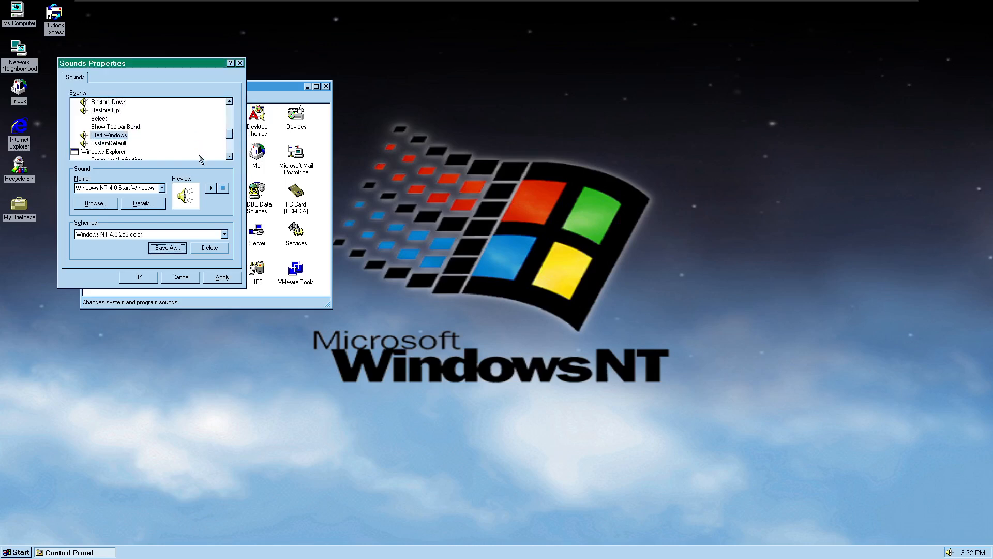
click(214, 276)
click(151, 280)
Save the current desktop settings over the existing Windows NT 4.0 (256 color) theme file and apply that theme.
double_click(261, 126)
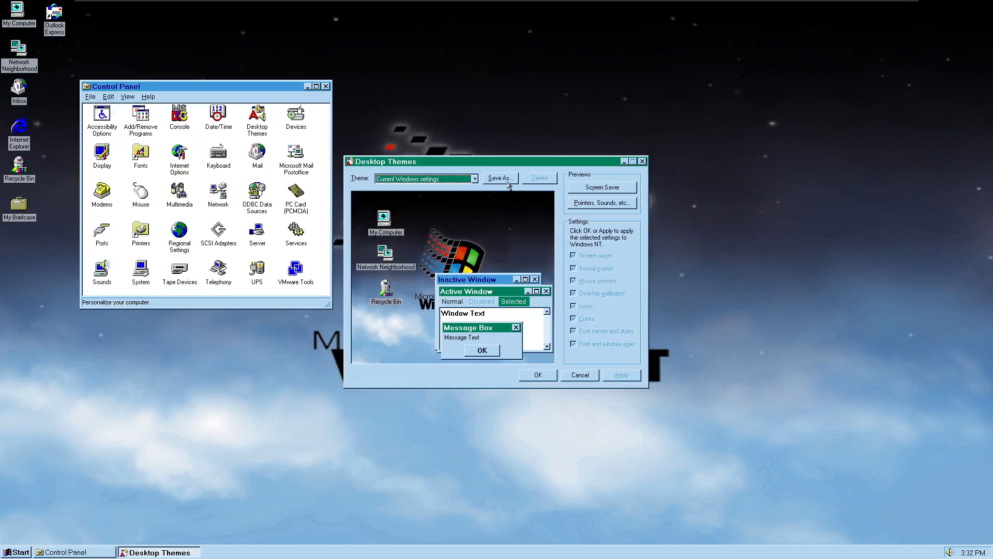
click(508, 182)
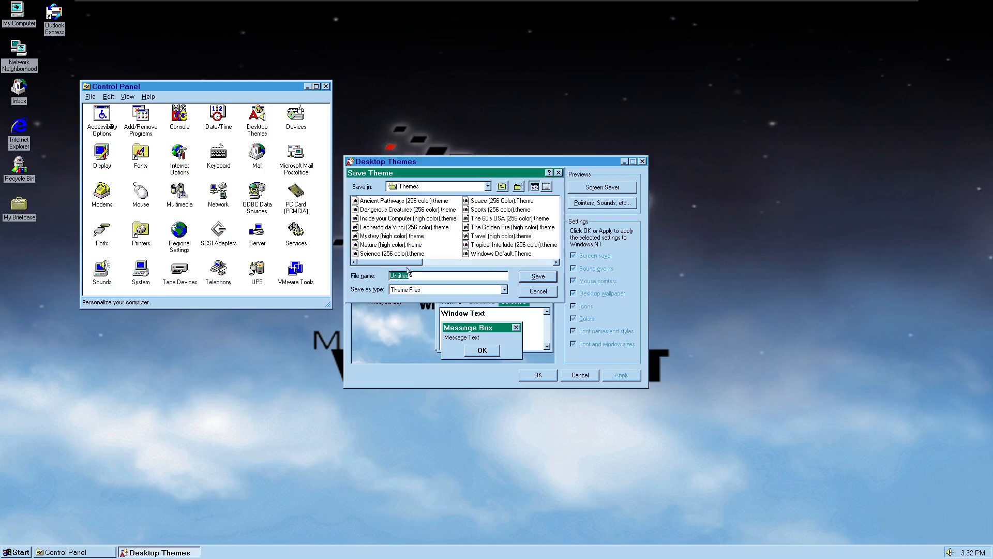
drag(412, 263, 477, 263)
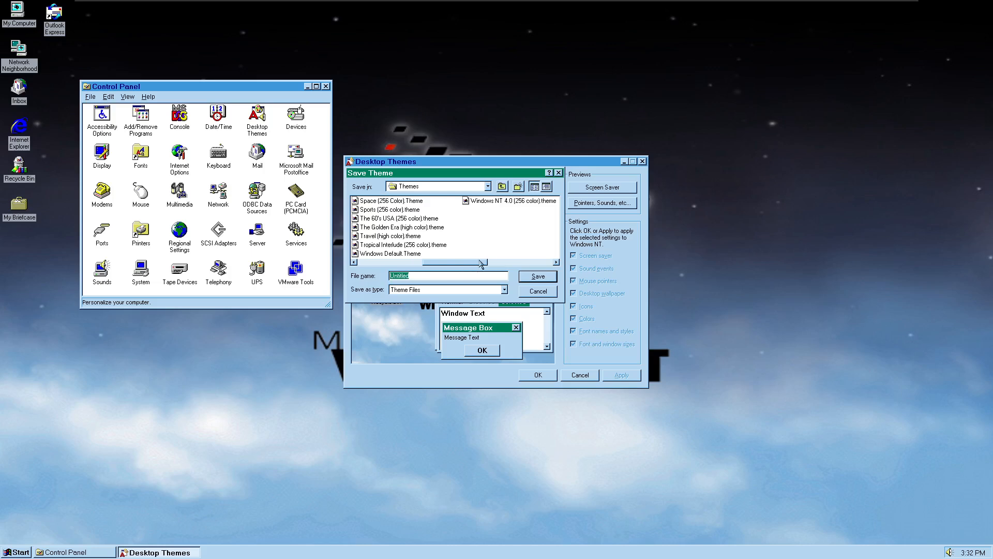
click(492, 202)
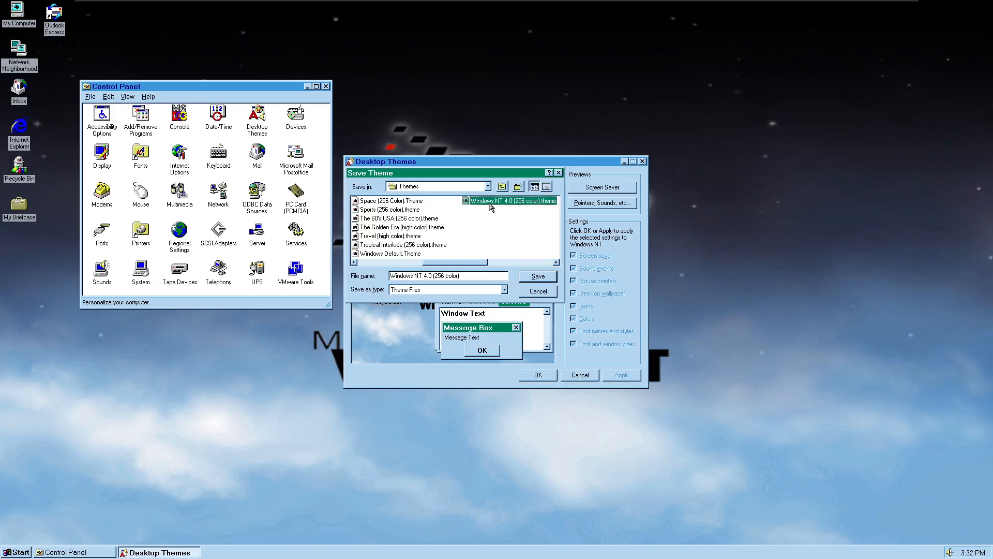
click(541, 277)
click(488, 302)
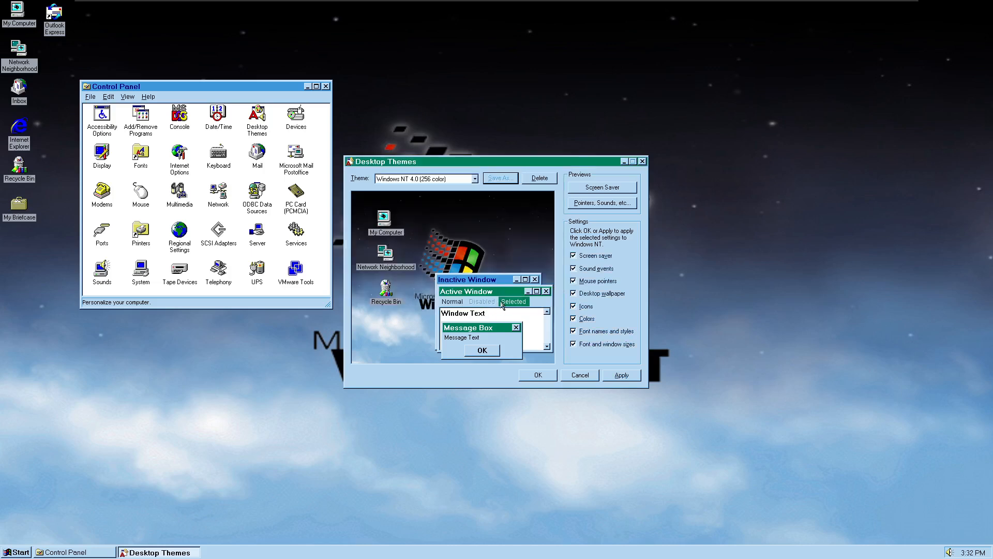
click(622, 376)
Check the sound files assigned to the Start Windows and Restore up events in the Windows NT 4.0 theme preview.
click(598, 203)
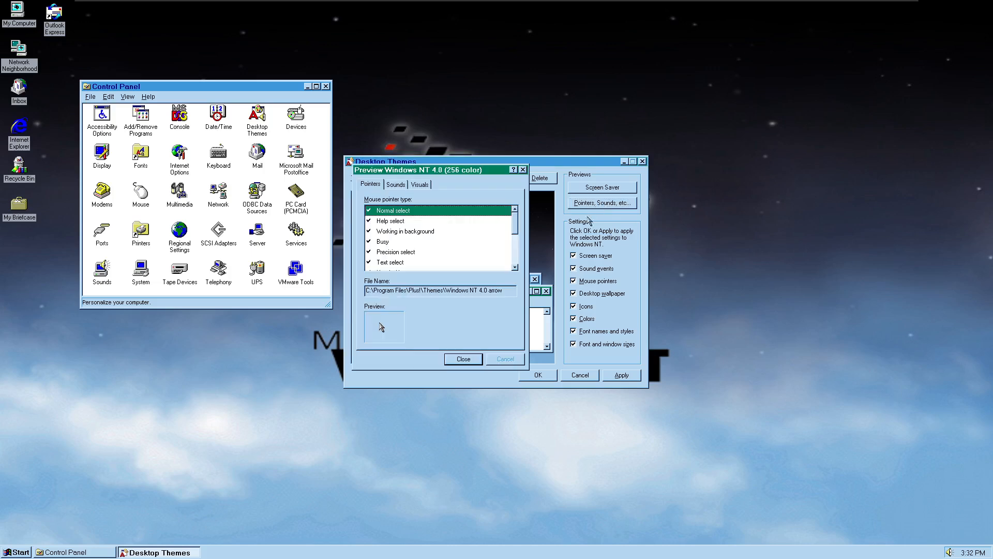
click(398, 185)
drag(513, 228, 518, 268)
click(400, 262)
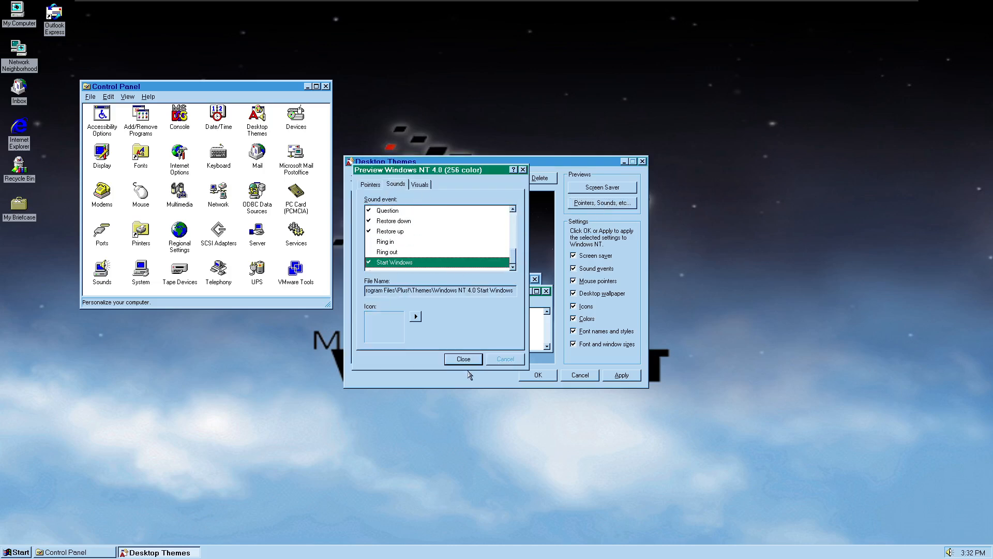
click(397, 233)
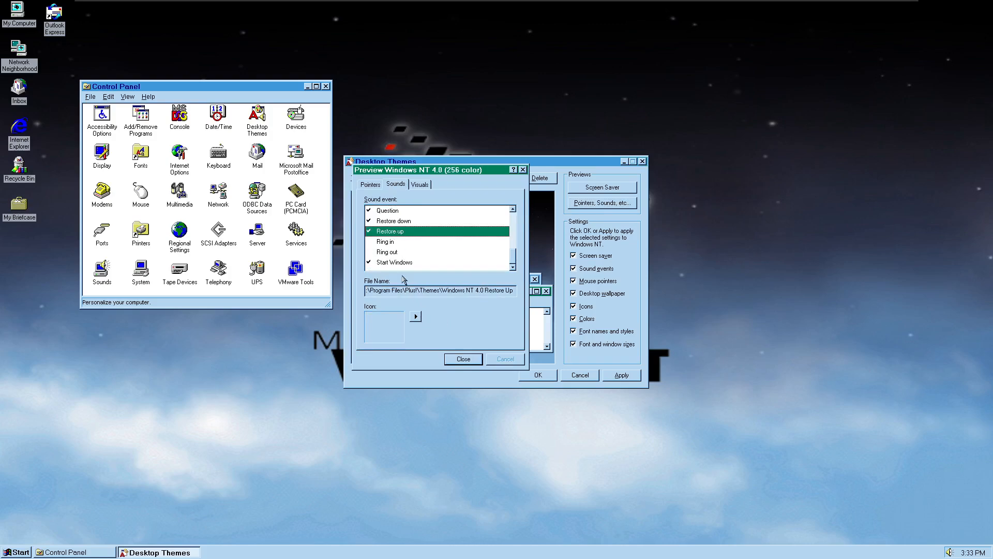
click(469, 364)
Apply the Windows Default desktop theme and close the theme settings and Control Panel.
click(474, 179)
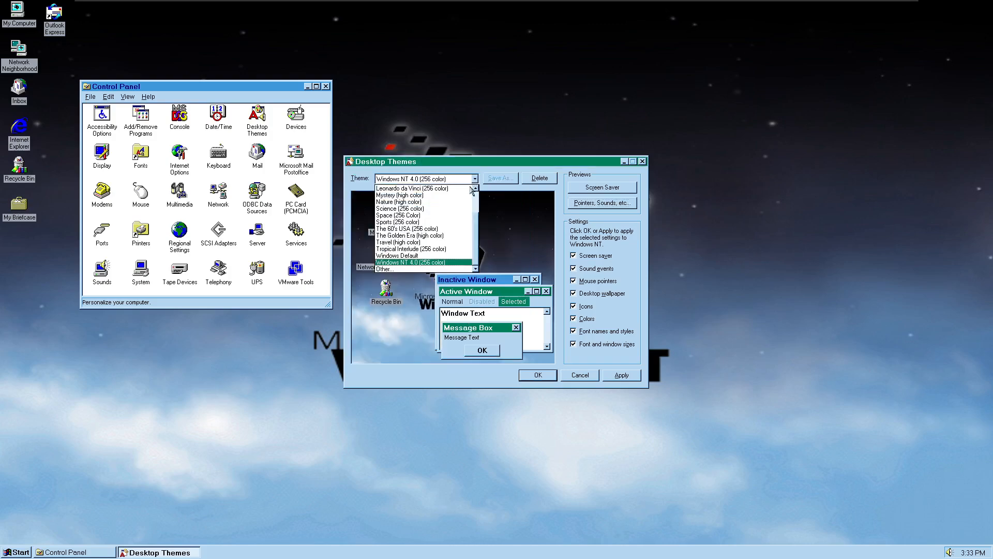
click(461, 256)
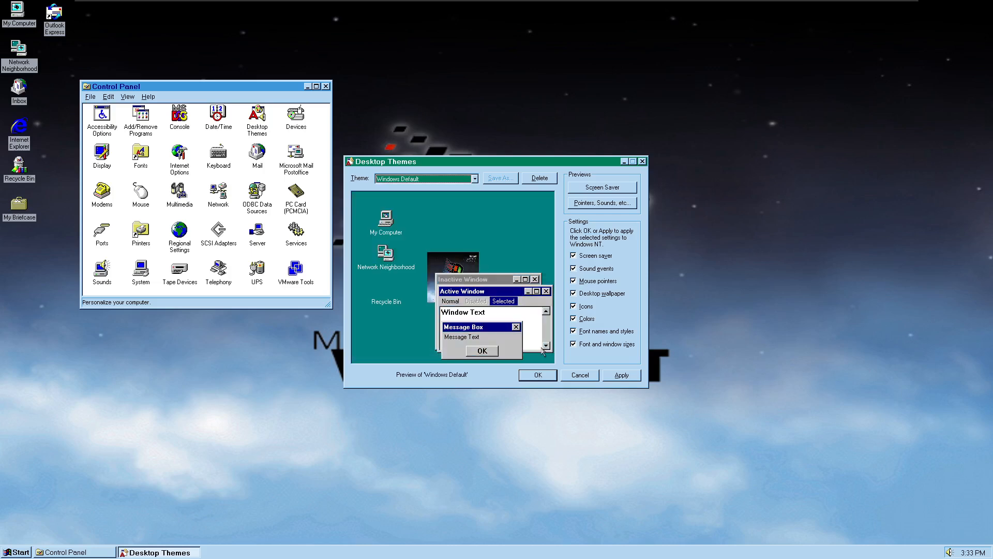
click(624, 379)
click(538, 375)
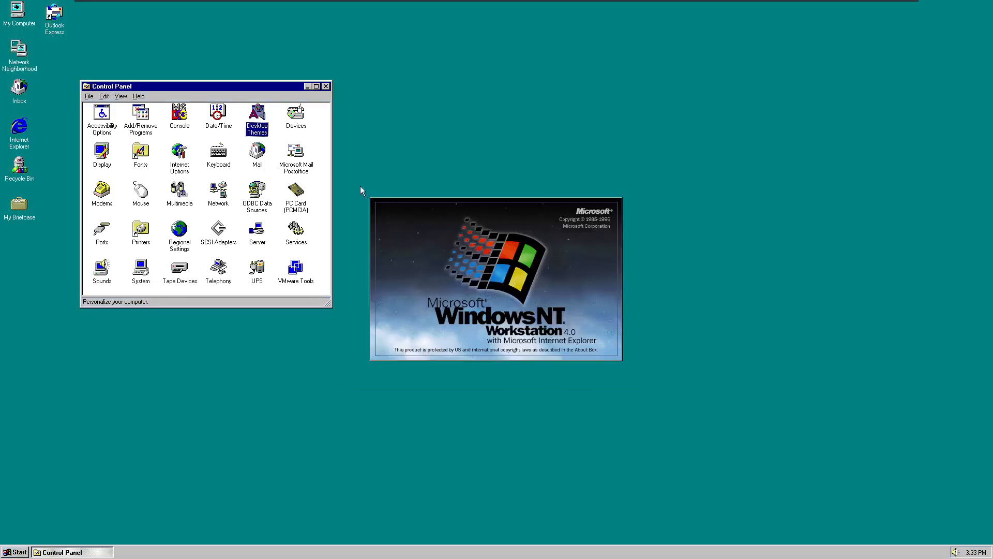
click(325, 86)
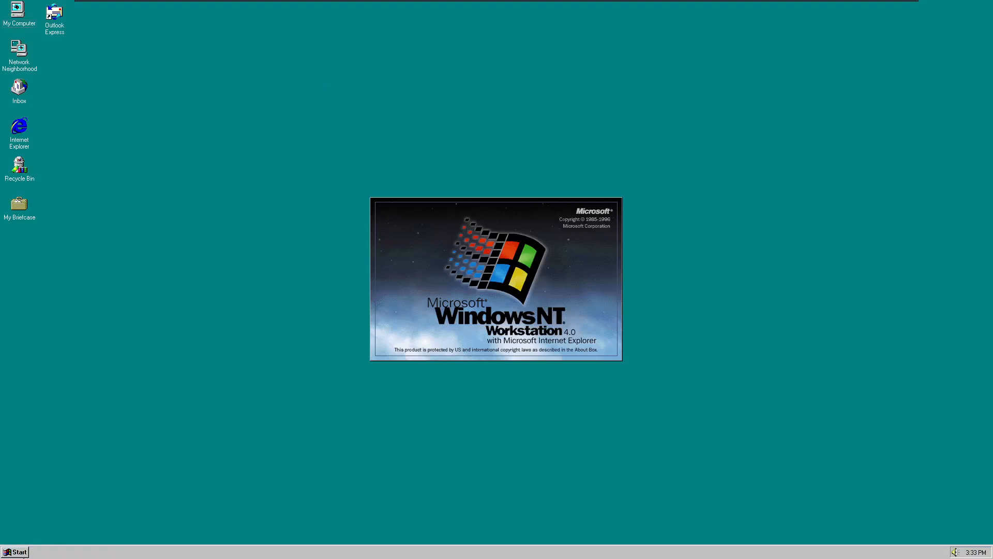
click(15, 551)
click(31, 536)
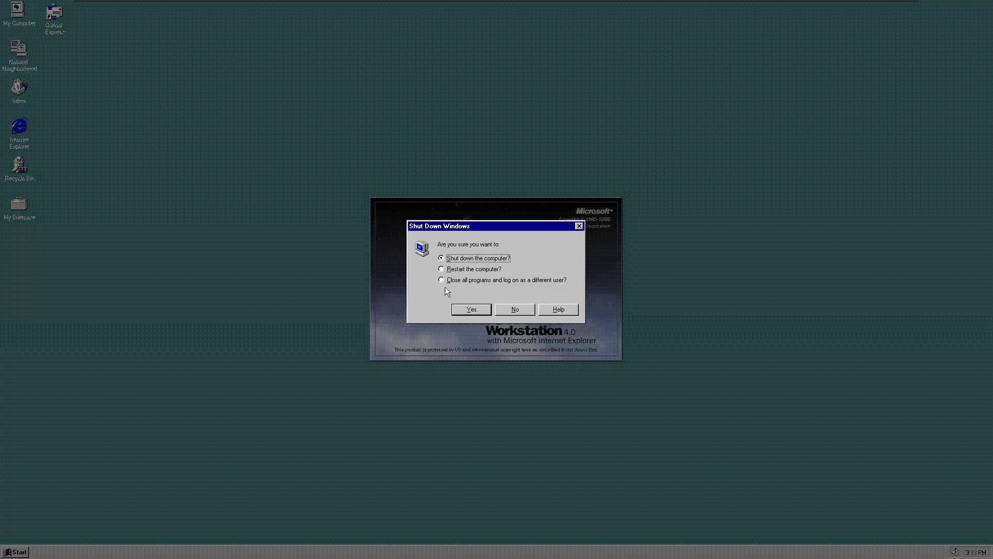
click(506, 311)
Reopen Desktop Themes from the Control Panel, apply the Windows NT 4.0 (256 color) theme and close both windows.
click(16, 551)
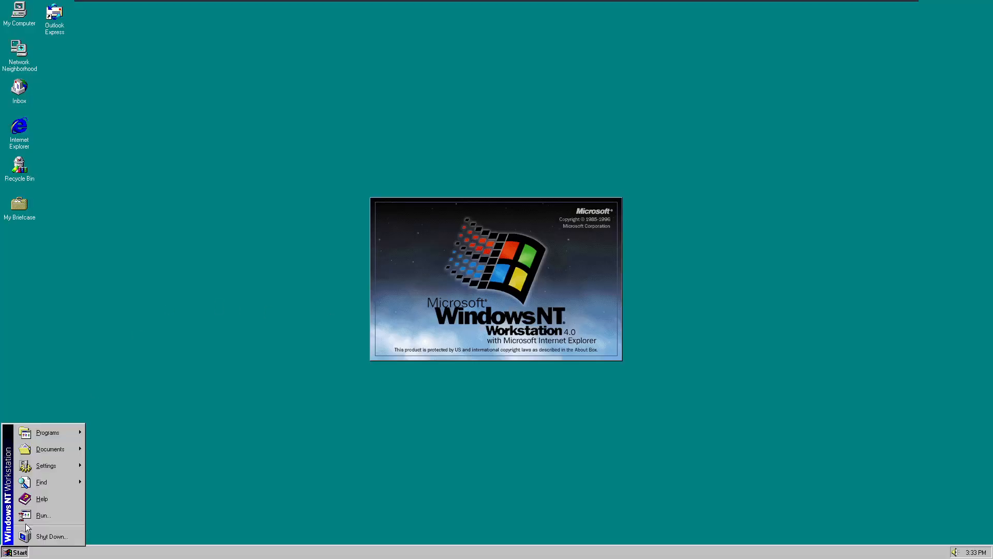
mouse_move(43, 463)
click(110, 459)
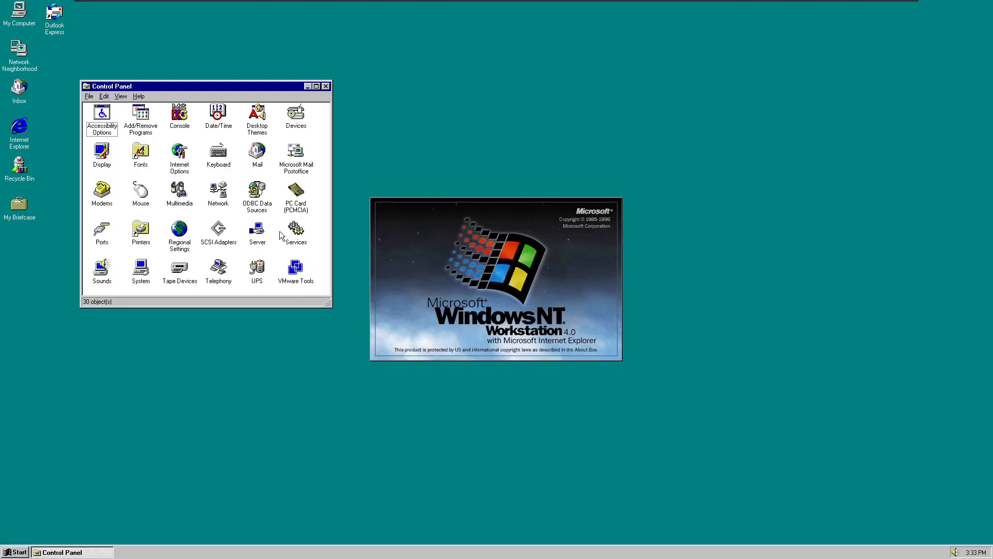
double_click(258, 122)
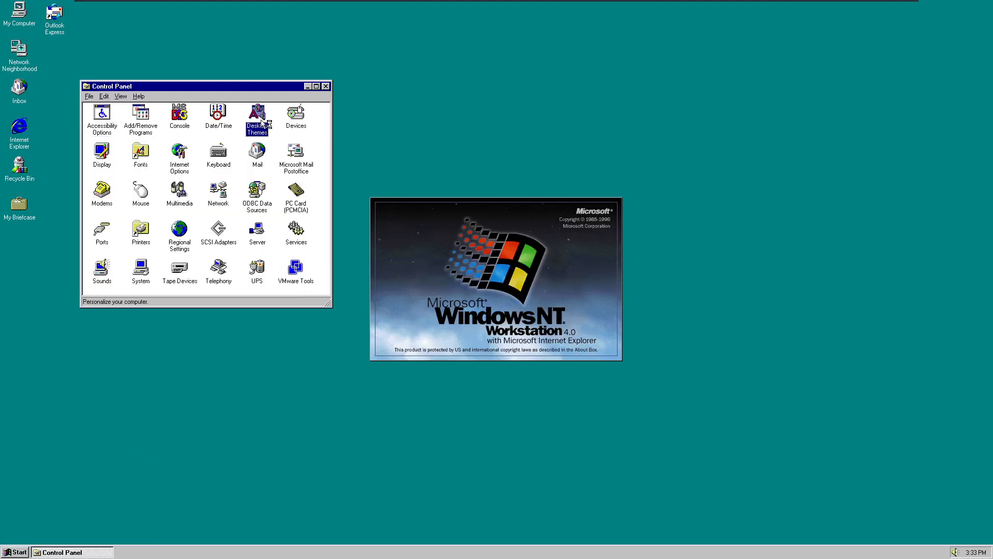
click(474, 179)
scroll(476, 231, down, 2)
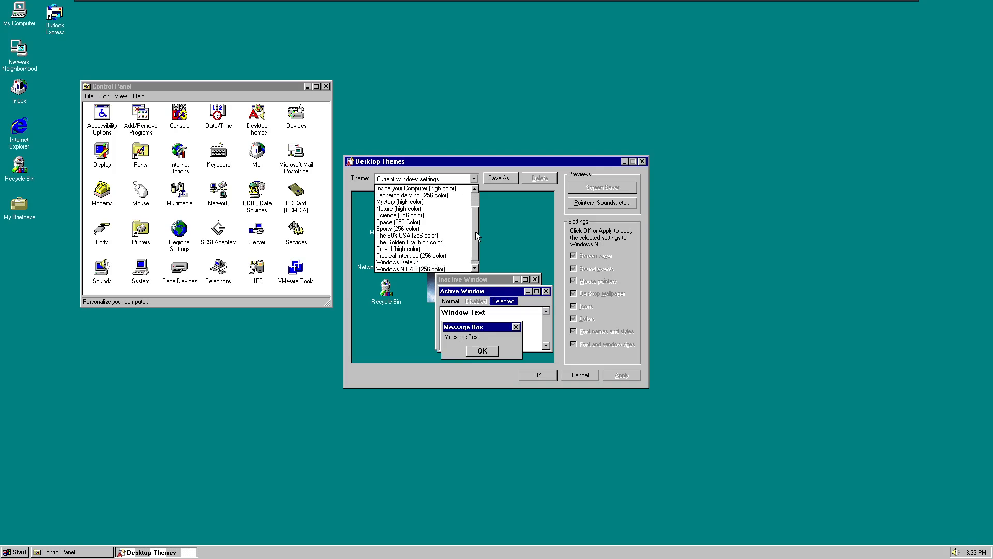
click(448, 263)
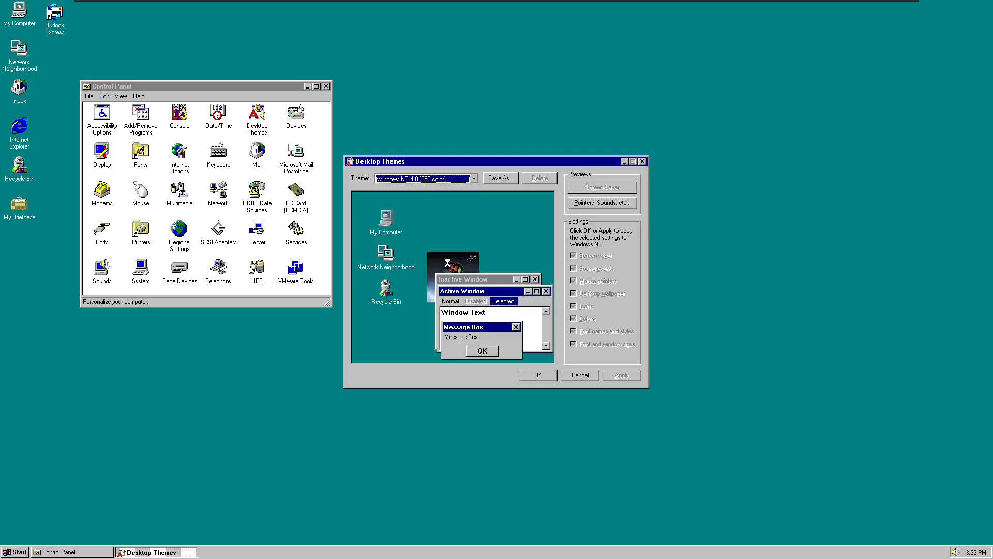
click(620, 375)
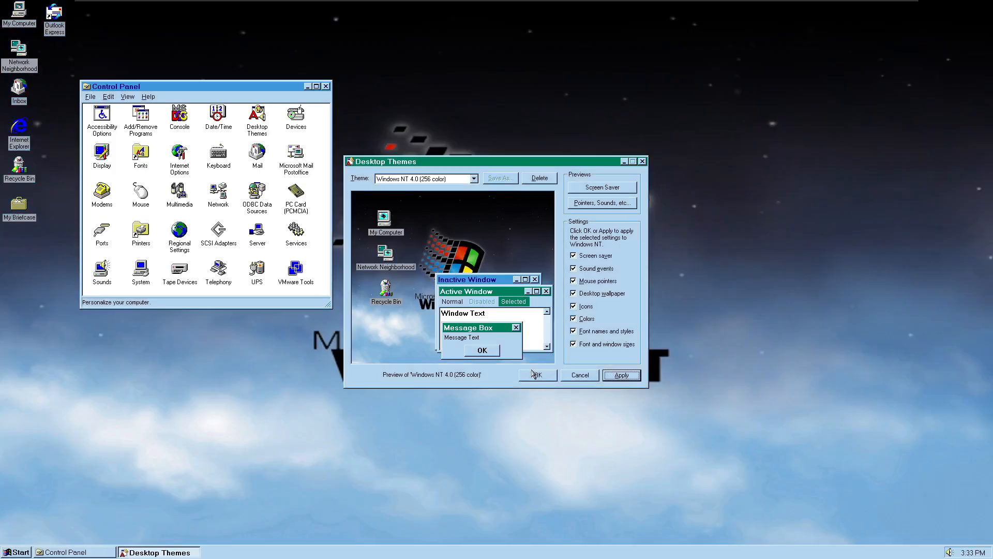
click(533, 374)
click(326, 86)
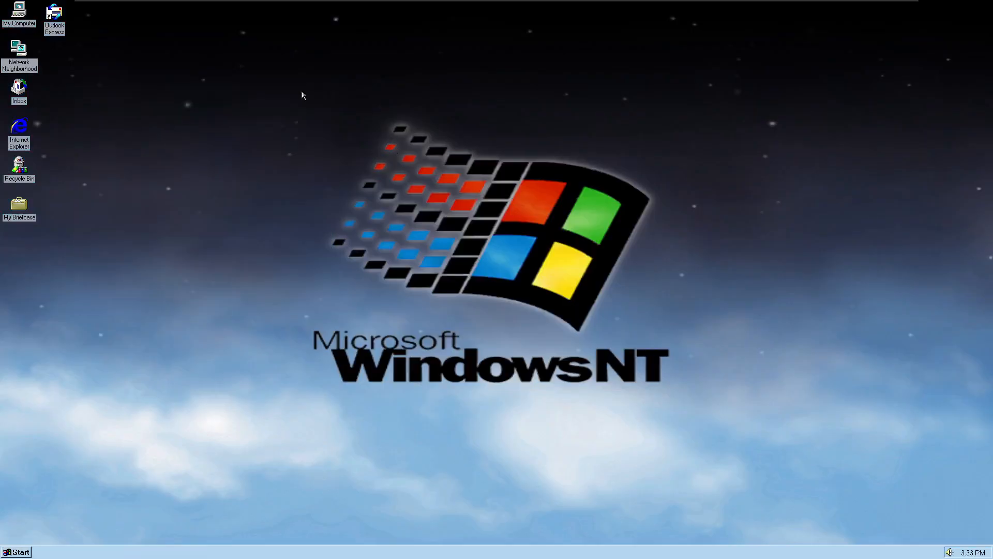
Open the Recycle Bin to check its contents and close it again.
right_click(22, 166)
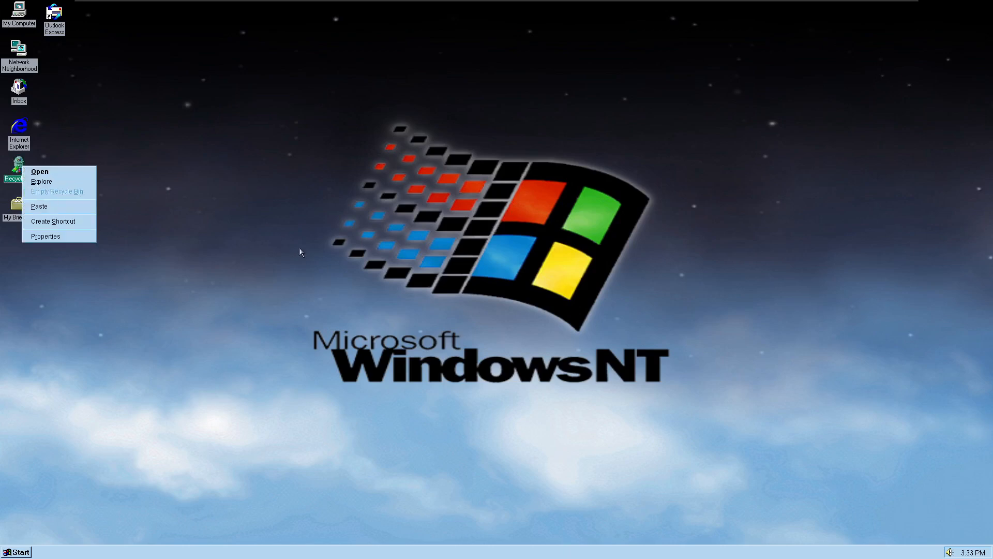
click(213, 179)
click(25, 172)
double_click(25, 171)
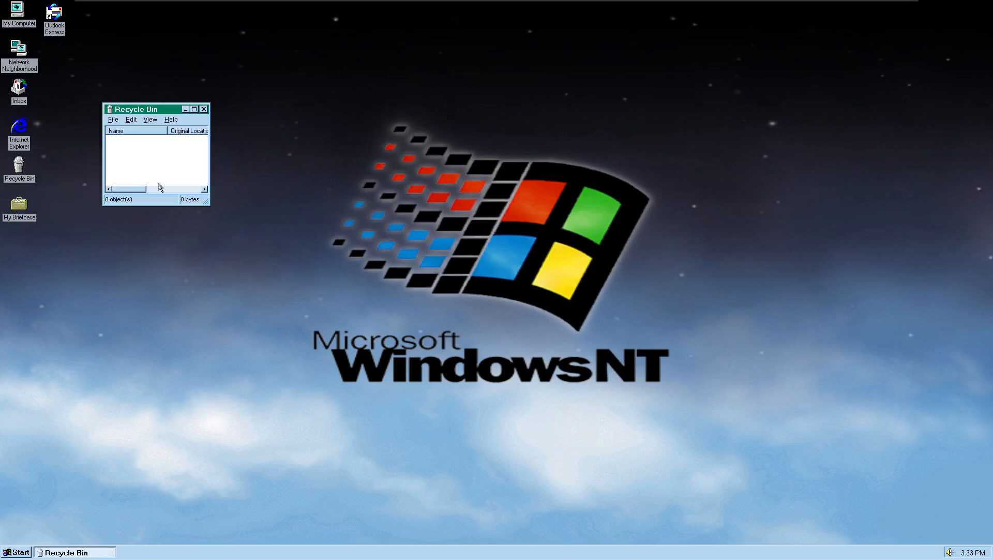
click(203, 111)
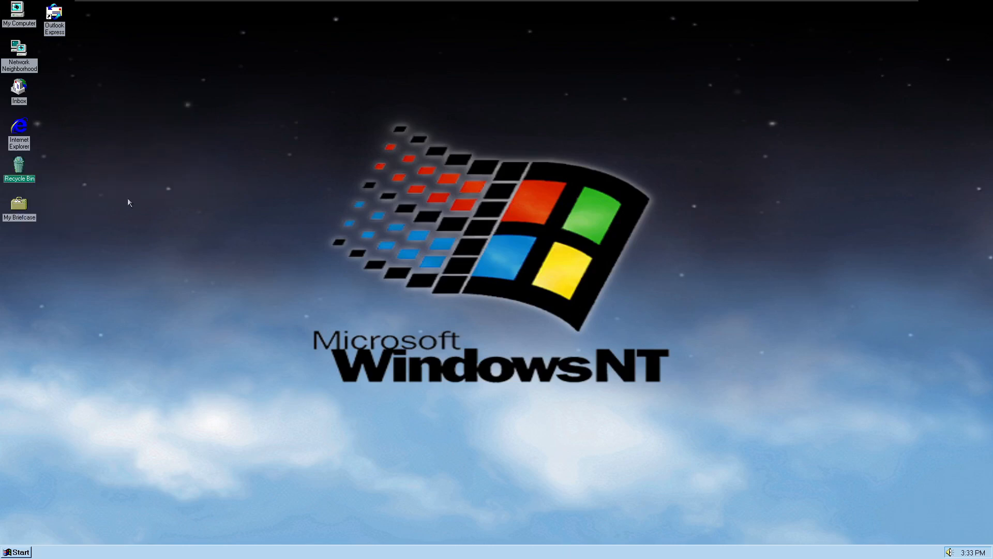
Restart the Windows NT computer through the Shut Down Windows dialog.
click(16, 551)
key(Escape)
key(alt+F4)
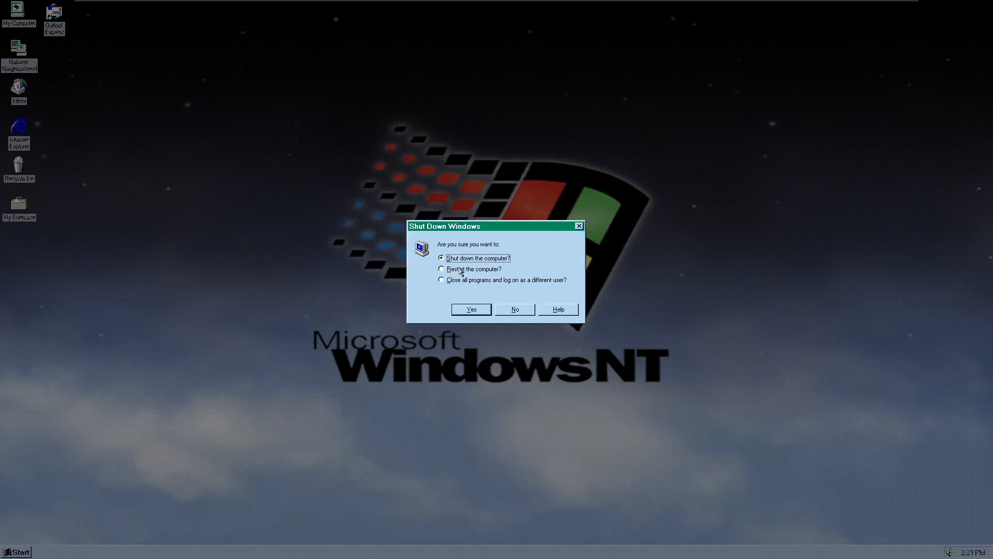
click(461, 269)
click(471, 309)
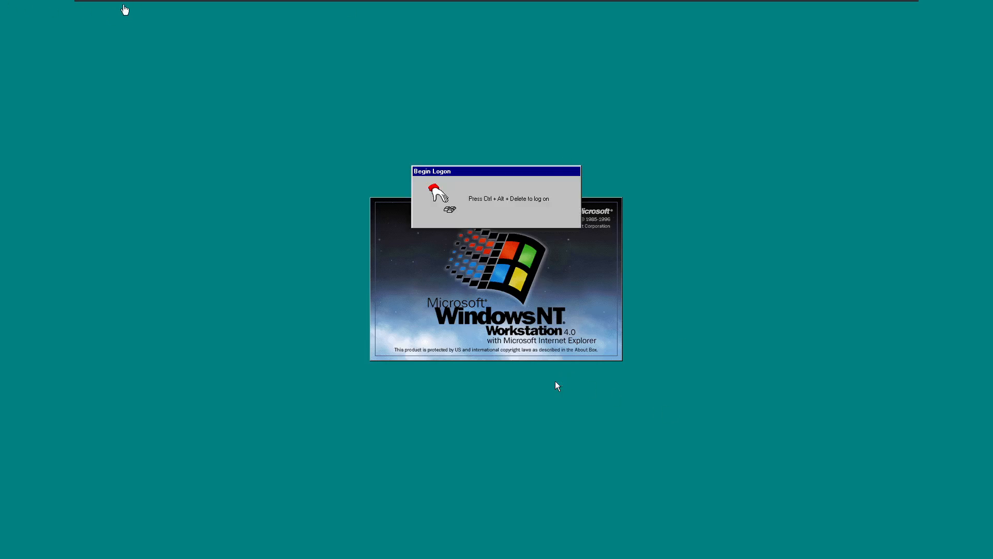
Send Ctrl+Alt+Del to the virtual machine and log on to Windows NT.
click(168, 7)
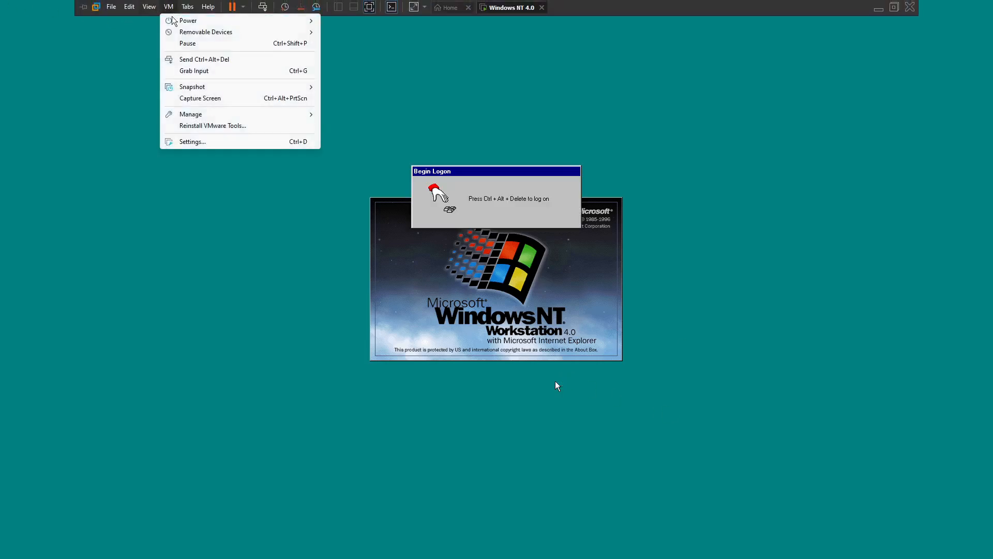
click(191, 58)
click(437, 250)
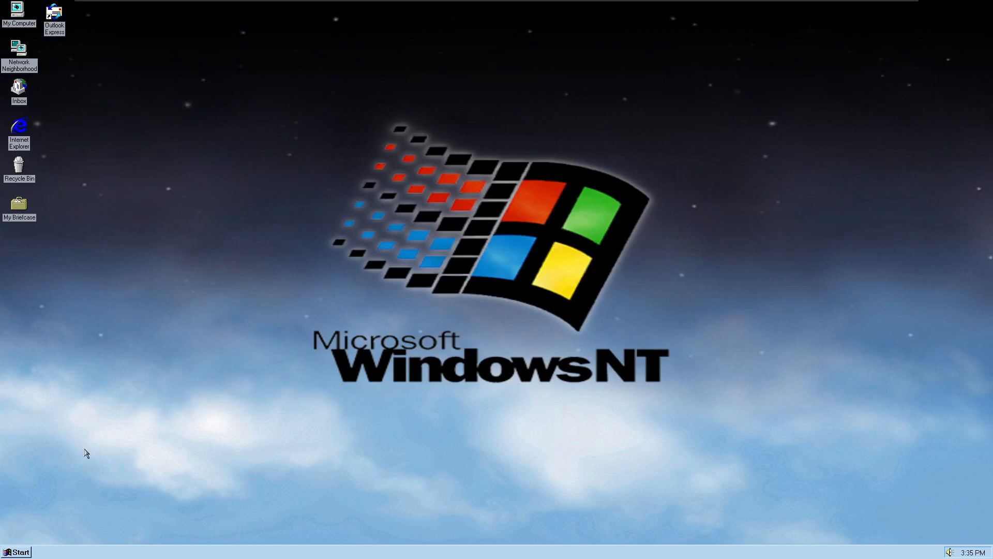
Switch the desktop theme to Windows Default from the Control Panel, then close the theme settings and Control Panel.
click(29, 548)
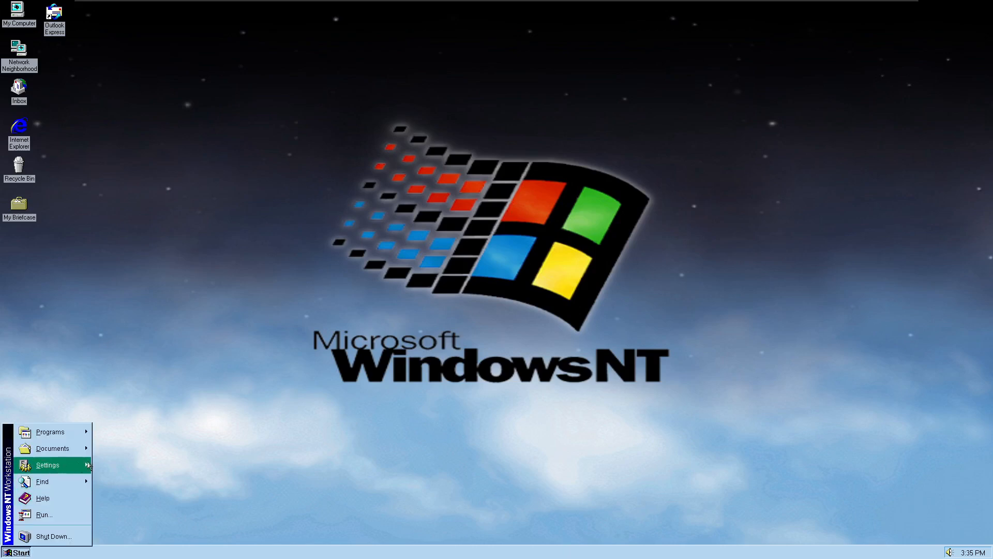
click(105, 462)
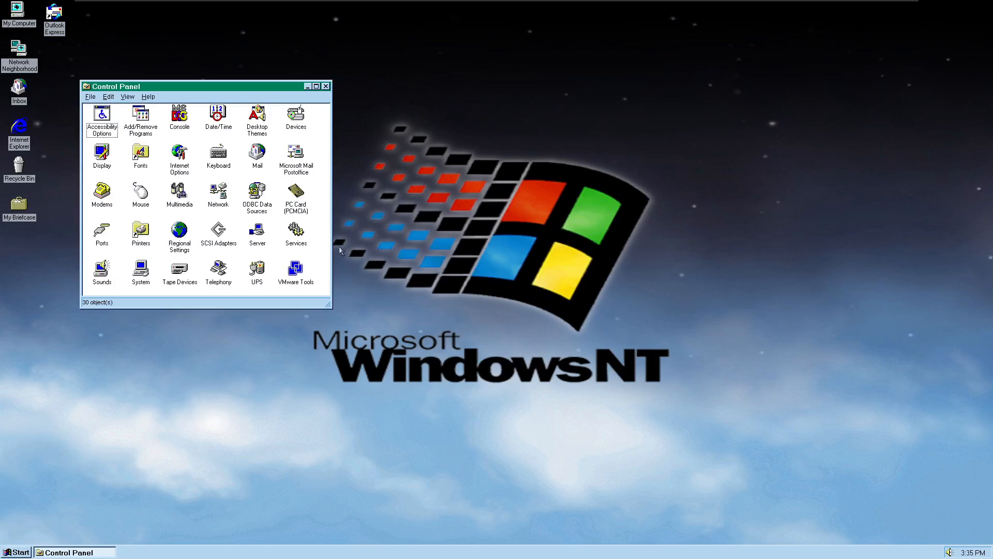
double_click(256, 118)
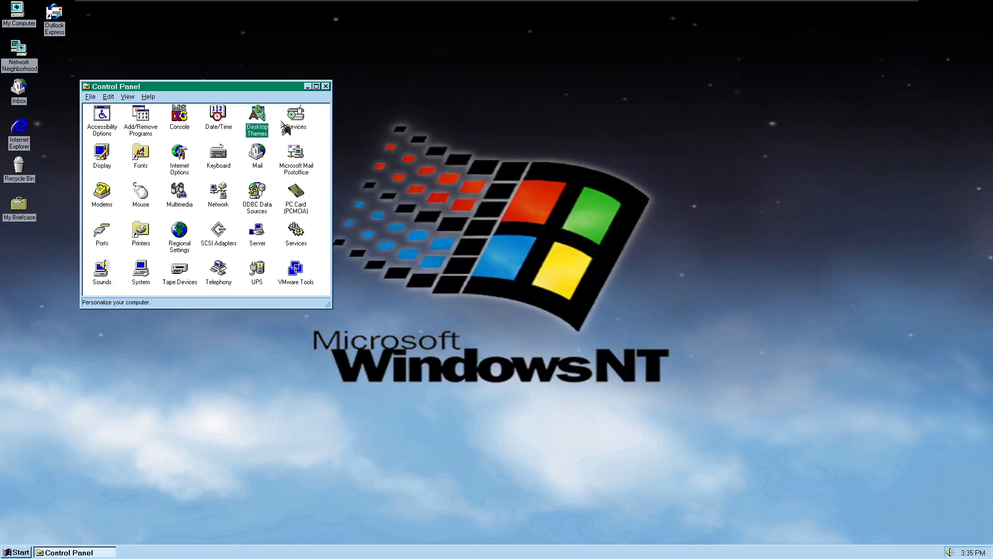
click(474, 178)
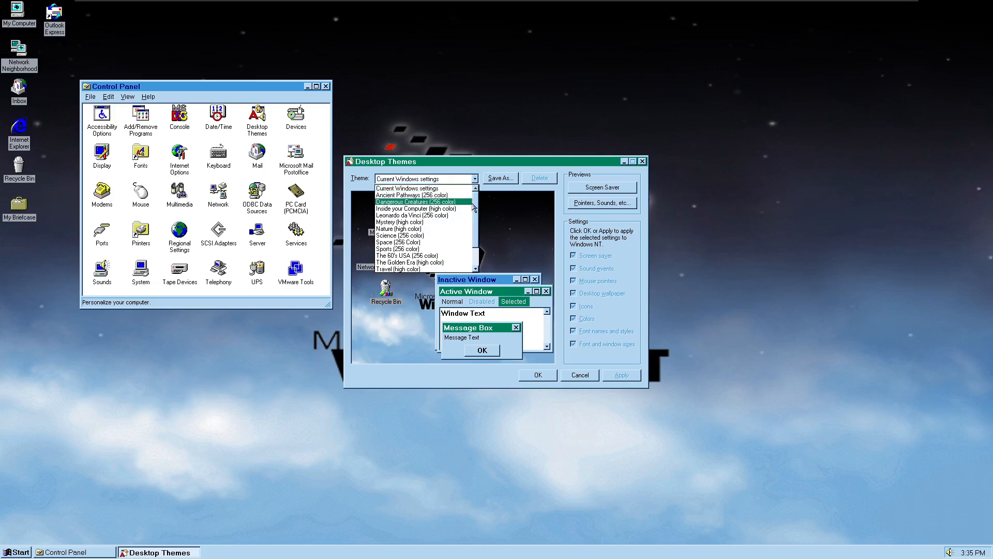
click(424, 256)
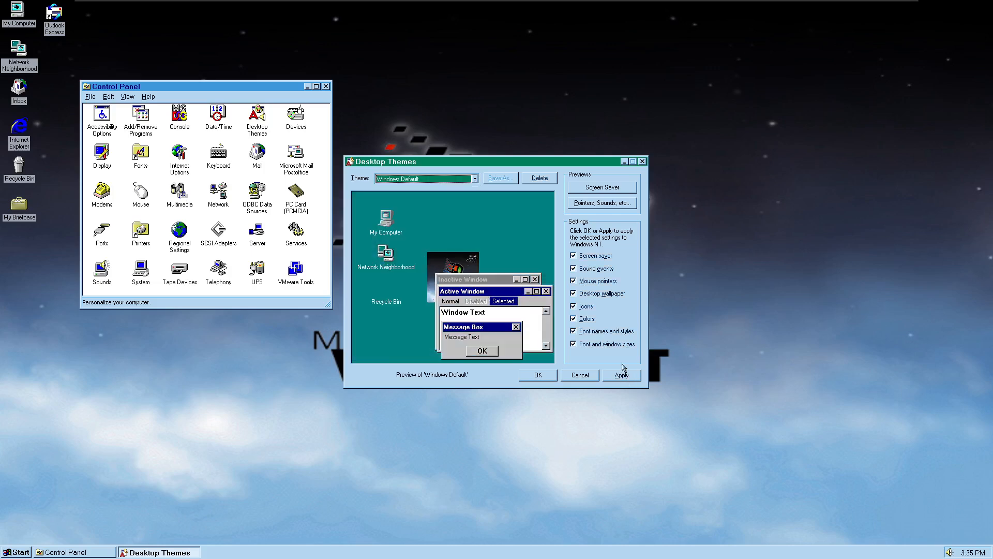
click(625, 377)
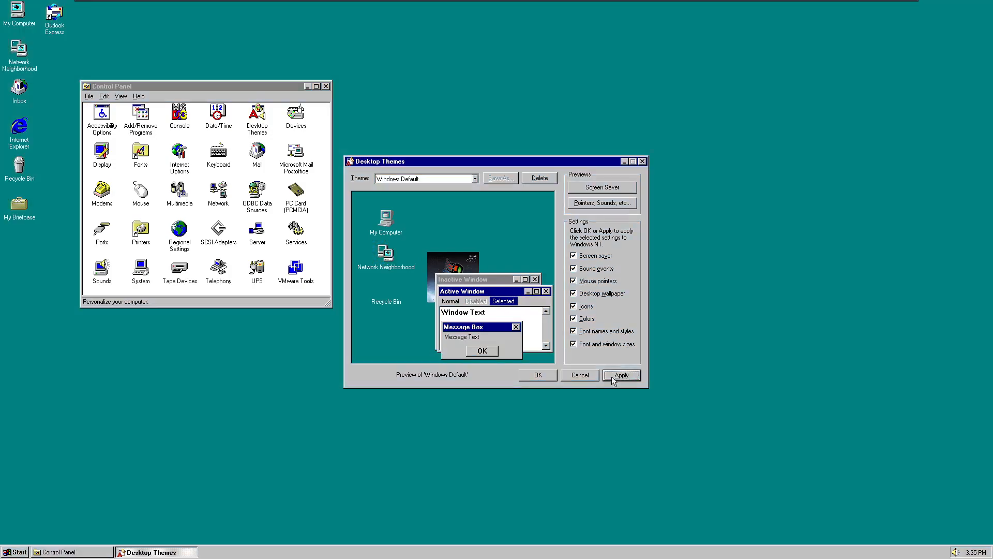
click(538, 376)
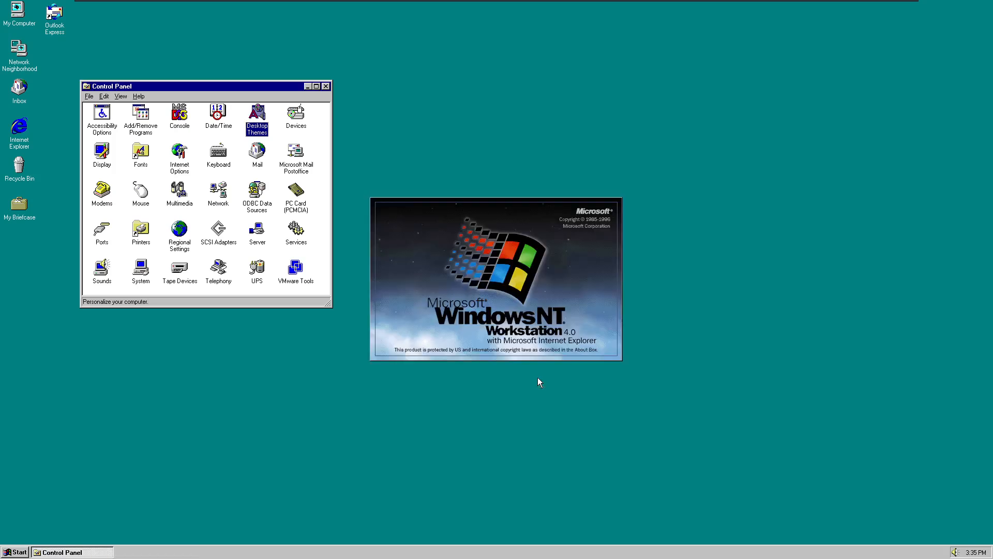
click(326, 86)
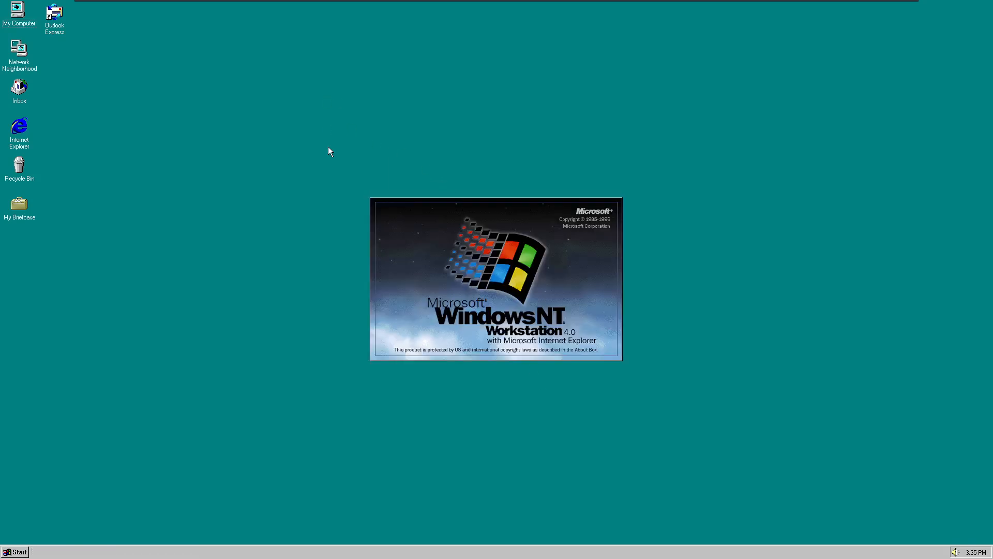
right_click(328, 147)
click(199, 284)
click(23, 57)
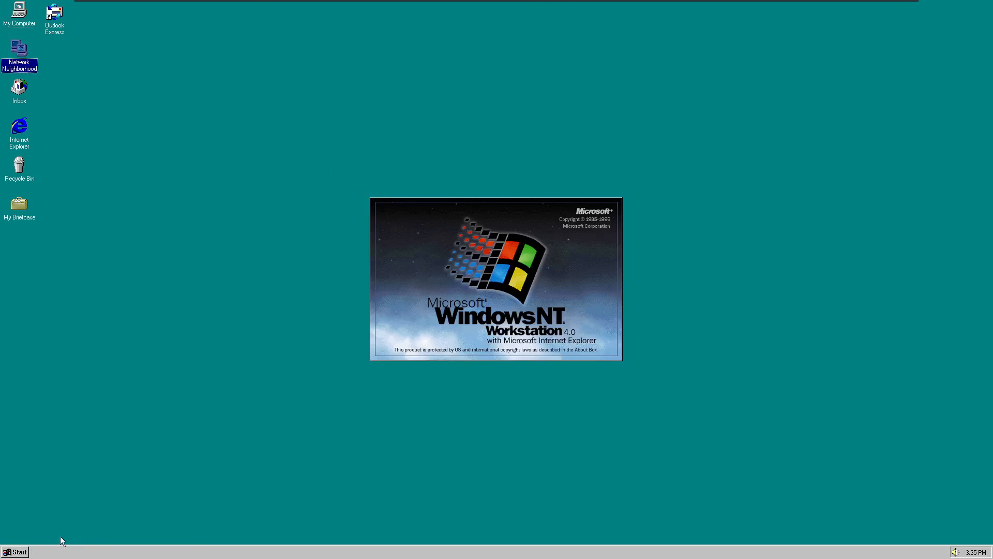
Apply the Windows NT 4.0 (256 color) desktop theme from the Control Panel, then close the theme settings and Control Panel.
click(14, 558)
click(16, 554)
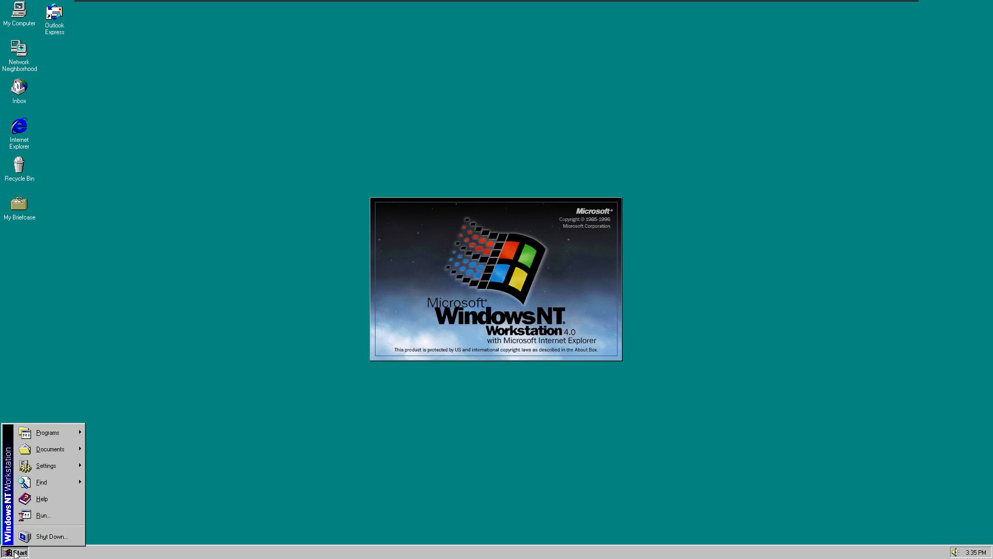
mouse_move(55, 469)
click(96, 466)
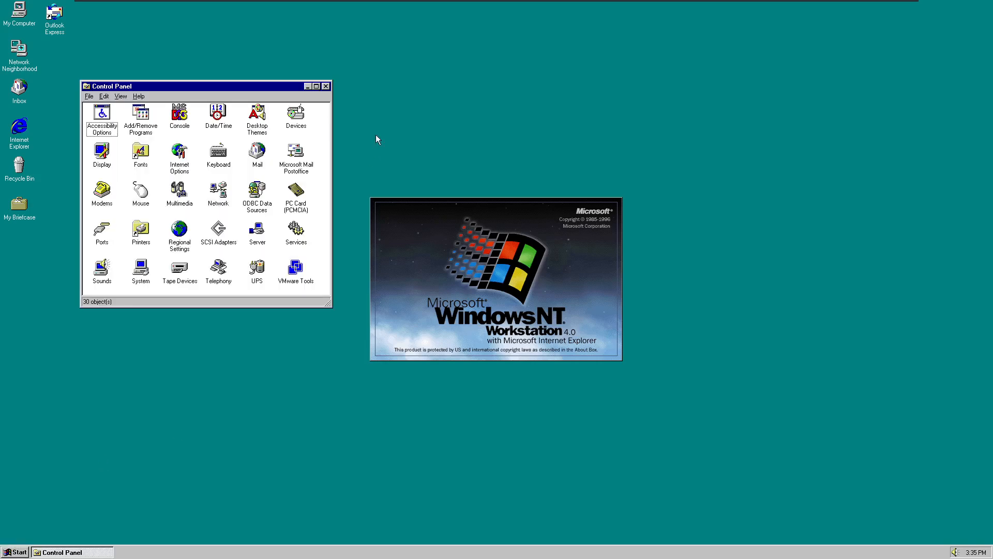
double_click(250, 125)
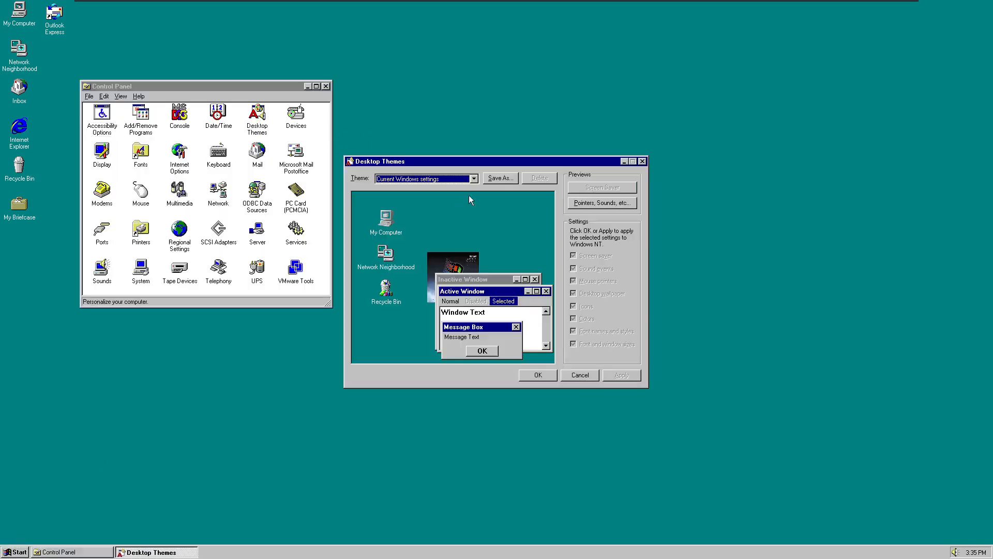
click(475, 179)
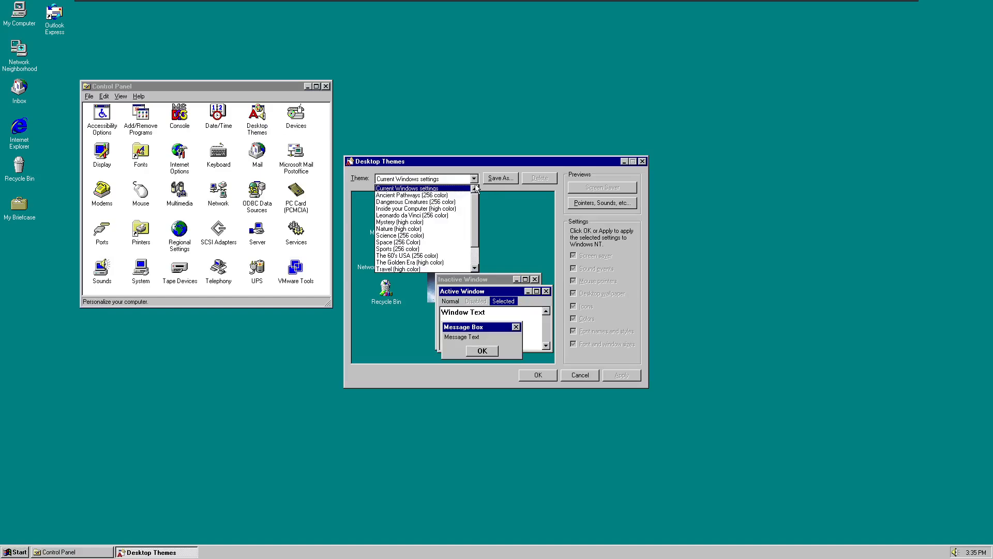
scroll(446, 261, down, 4)
click(446, 263)
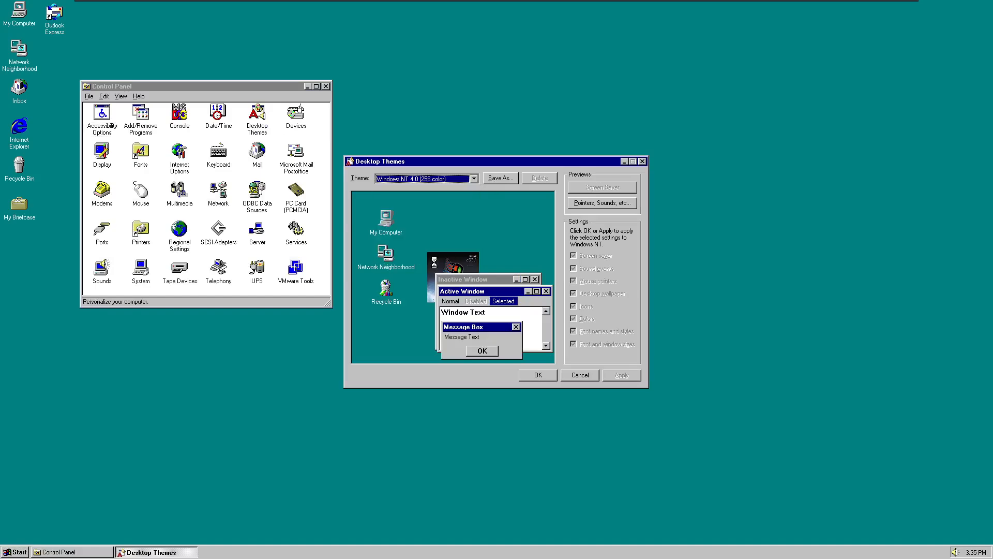
click(621, 375)
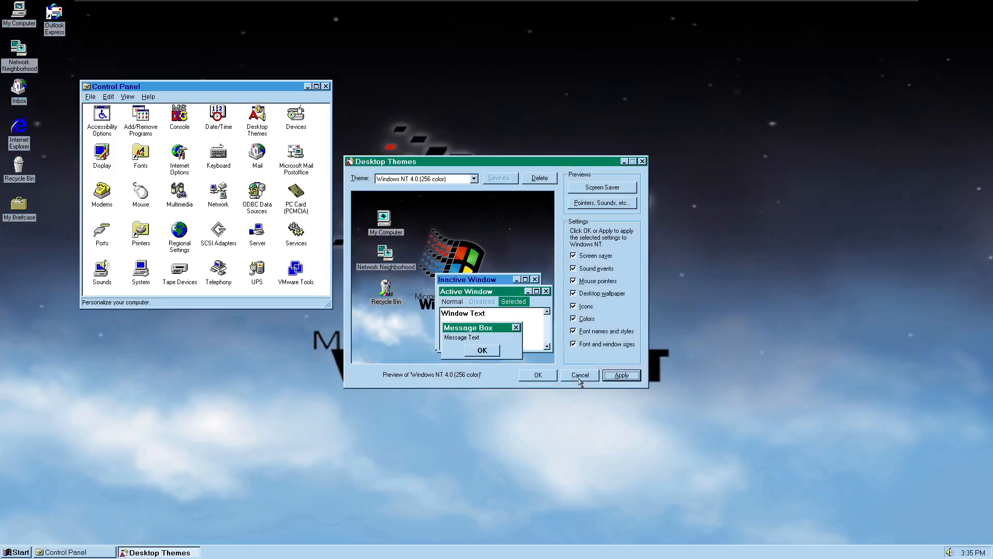
click(540, 376)
click(326, 87)
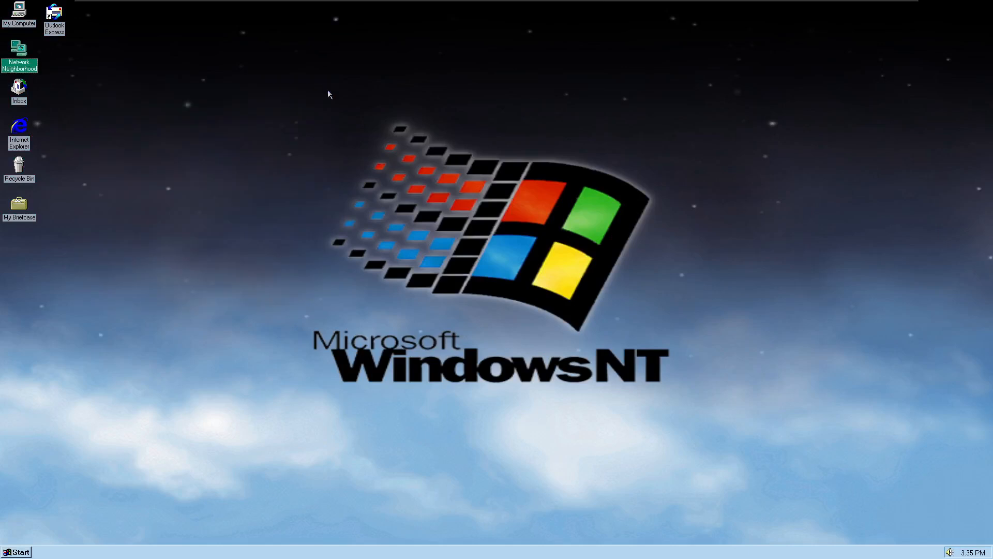
Take the virtual machine out of full-screen view and shut down Windows NT through the Shut Down Windows dialog.
mouse_move(753, 2)
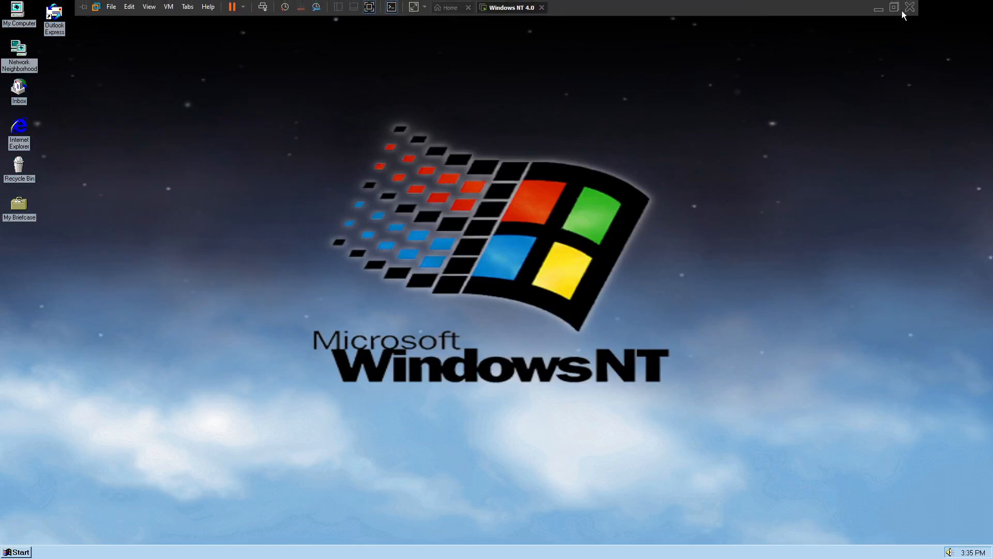
click(894, 8)
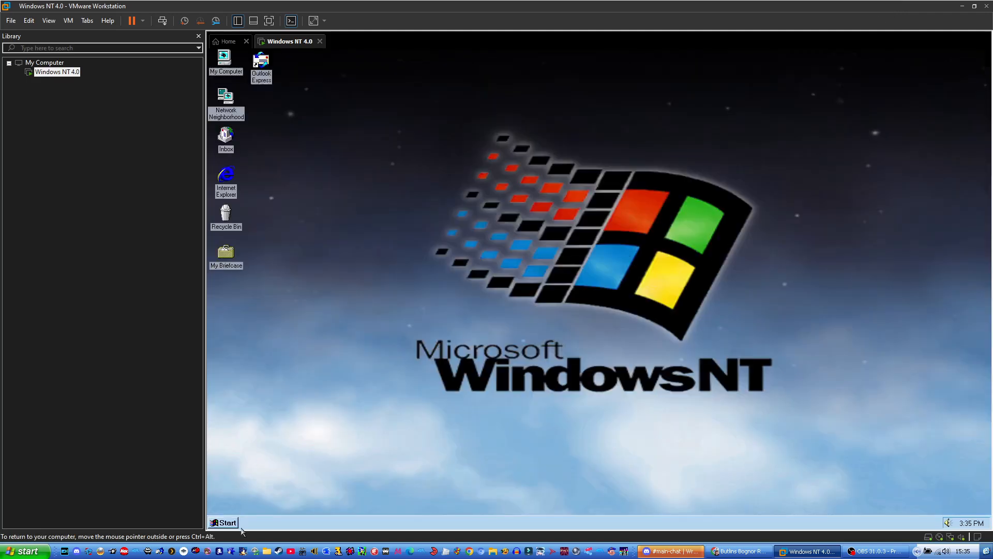
click(228, 522)
click(451, 379)
click(557, 268)
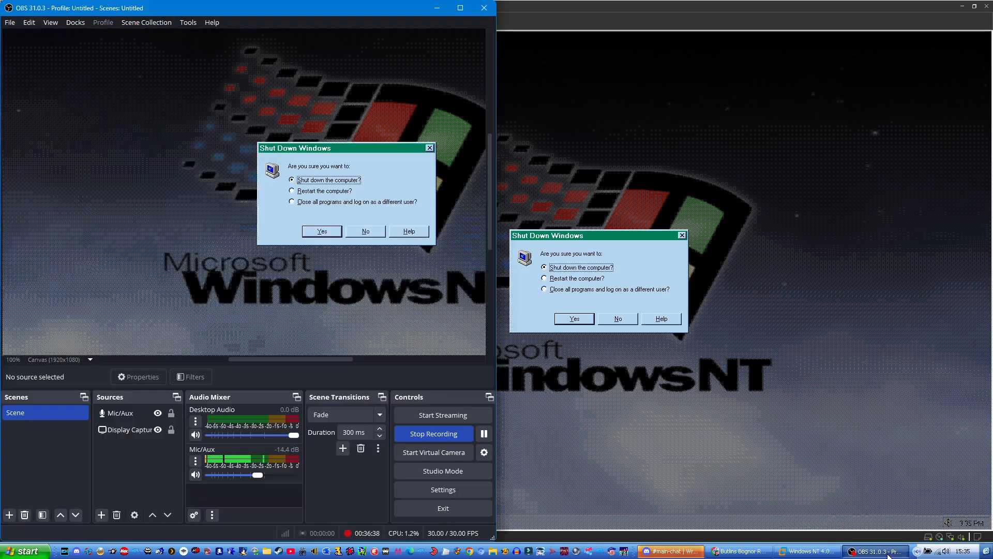
click(874, 551)
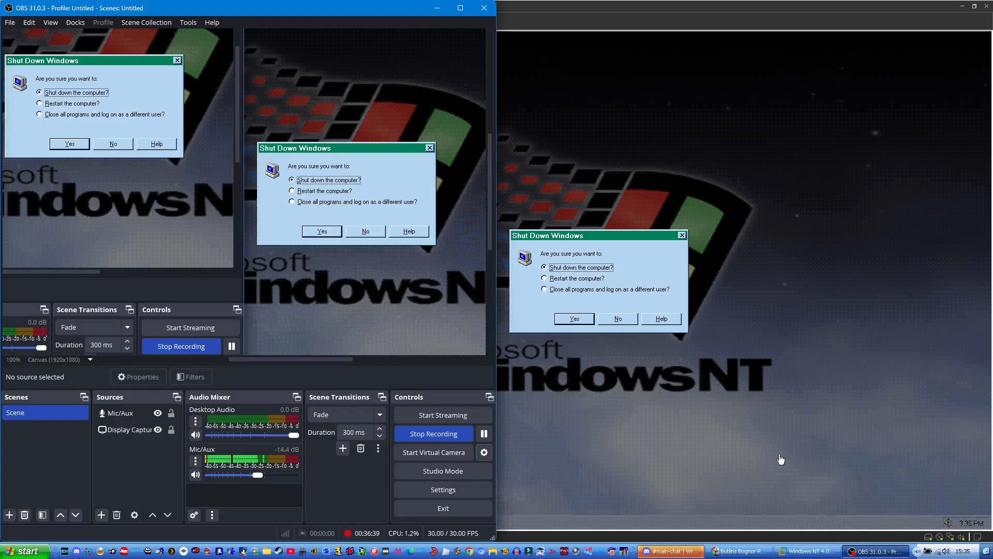
click(673, 378)
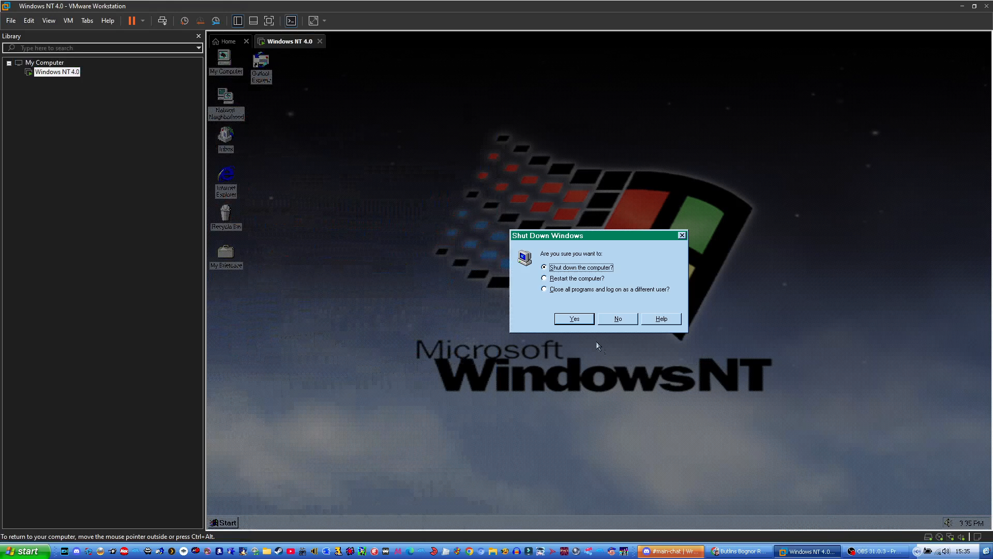
click(574, 318)
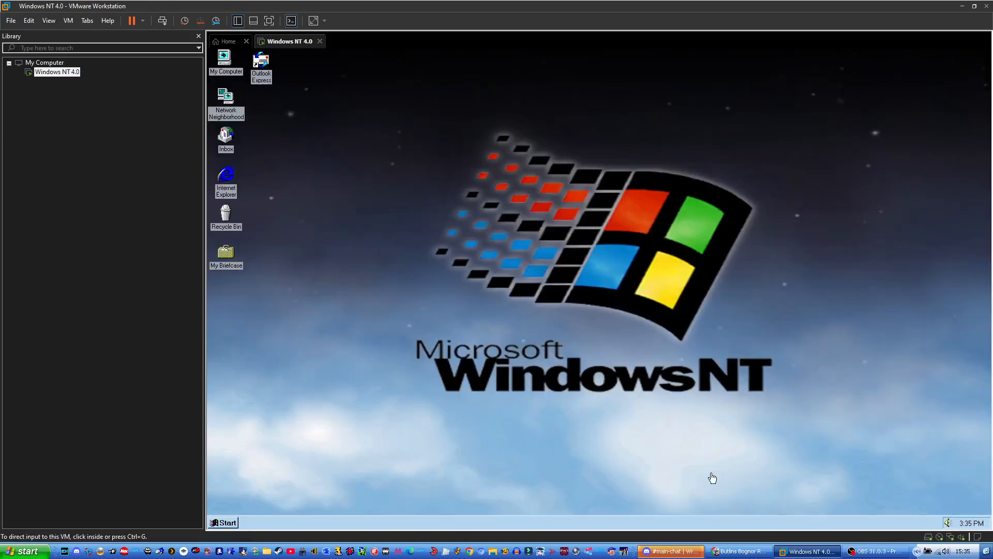
click(880, 552)
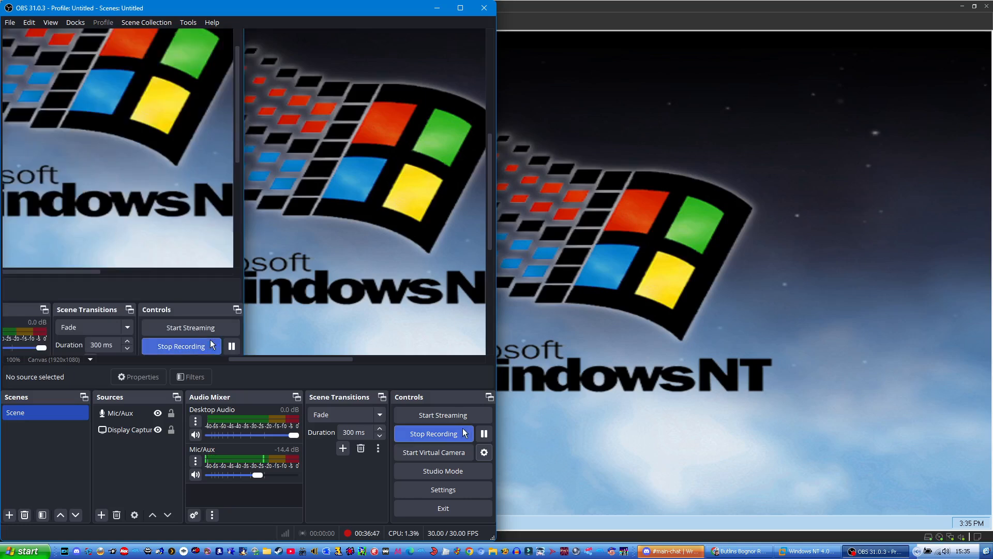